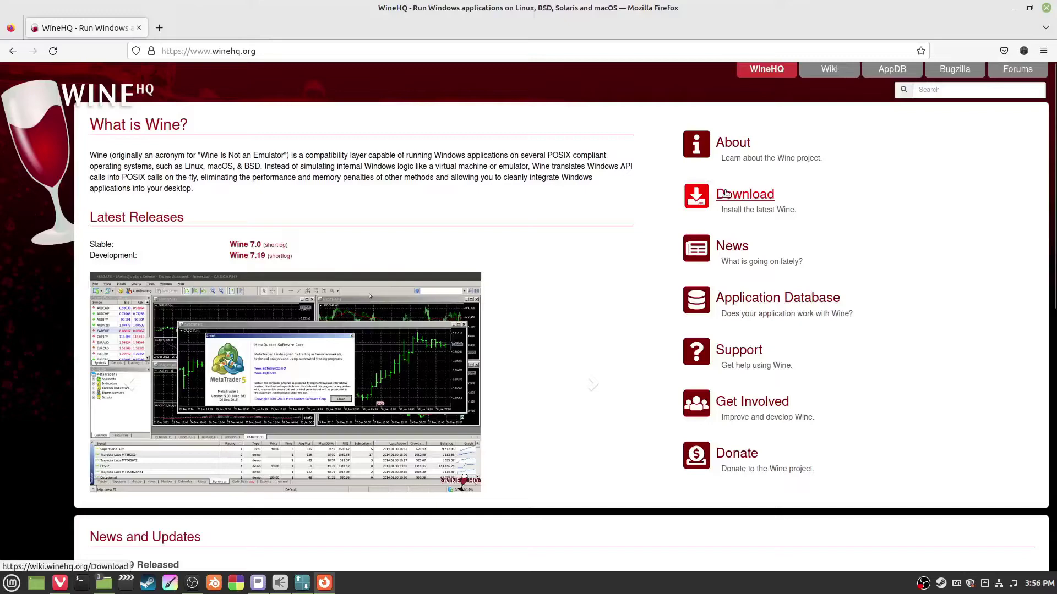
- Open the Download page on winehq.org and look over it
left_click(721, 194)
scroll(622, 227, "down", 6)
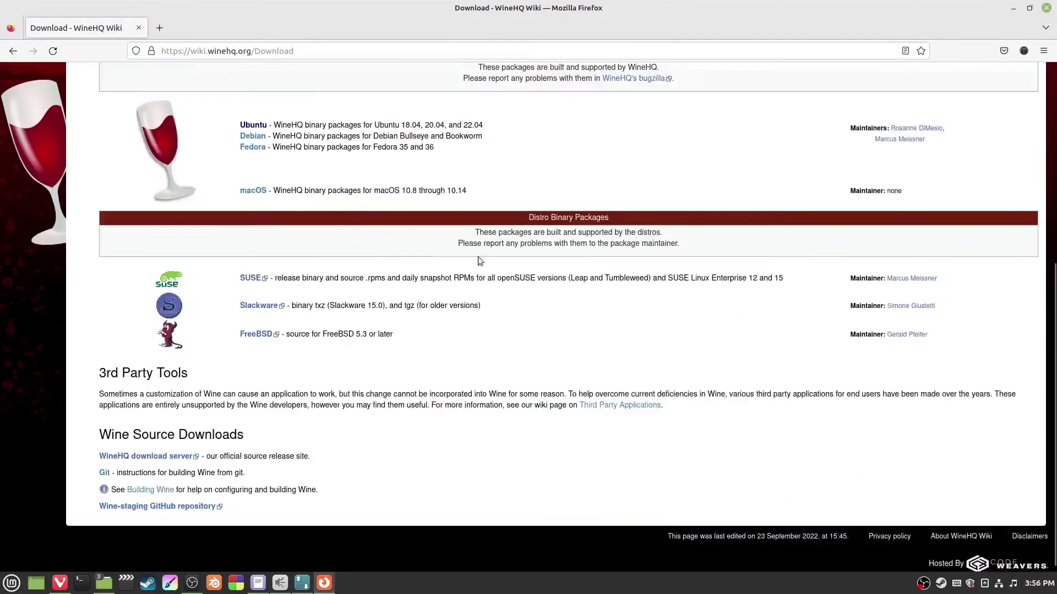
scroll(413, 259, "up", 2)
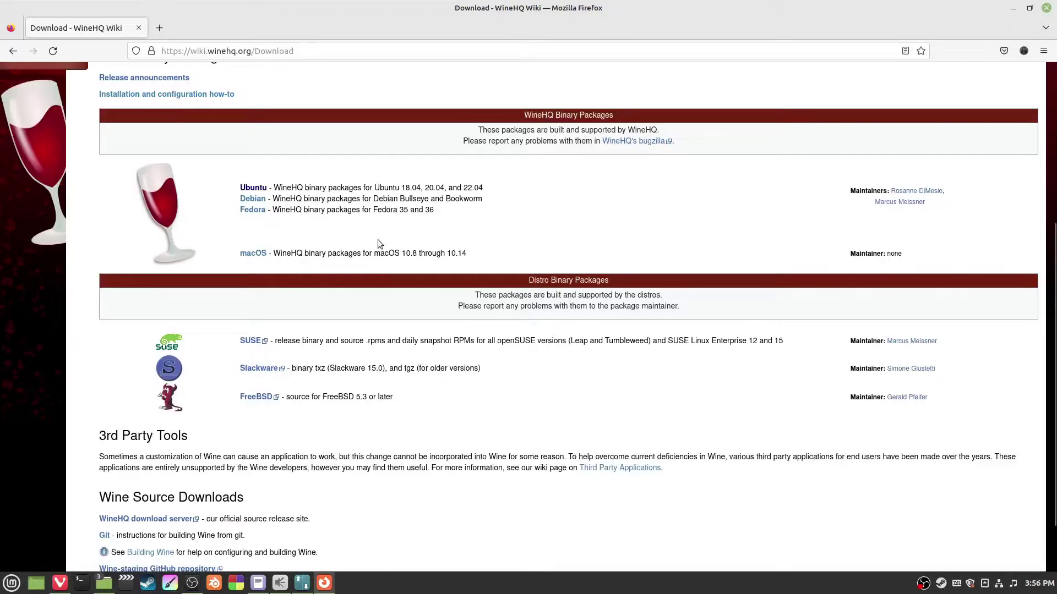
scroll(378, 242, "down", 2)
scroll(378, 242, "up", 2)
- Open the Ubuntu WineHQ repository instructions and select the 'sudo dpkg --add-architecture i386' command
left_click(253, 188)
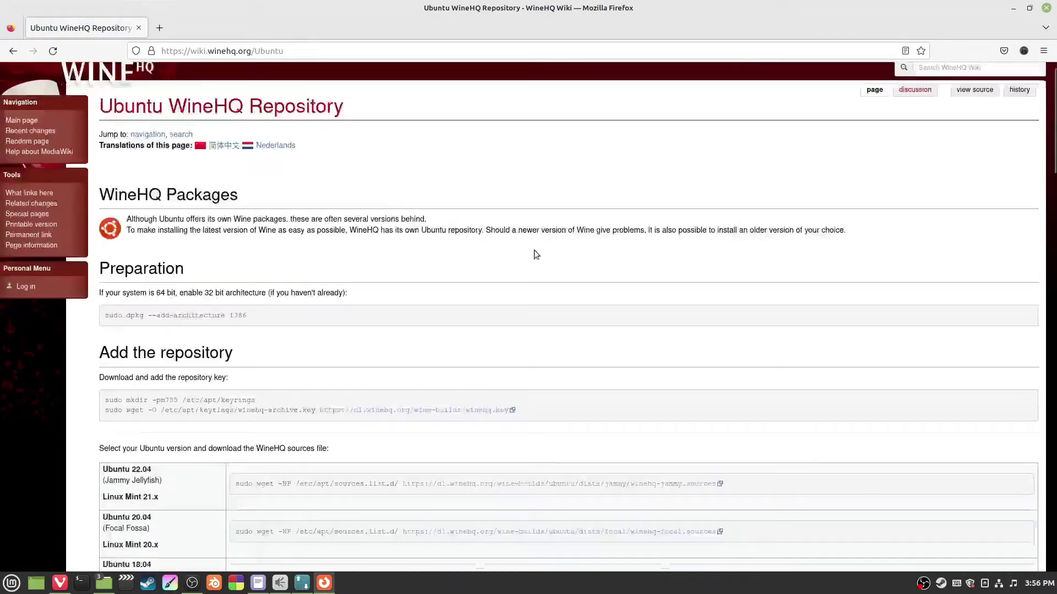
scroll(245, 232, "down", 3)
left_click_drag(262, 216, 94, 215)
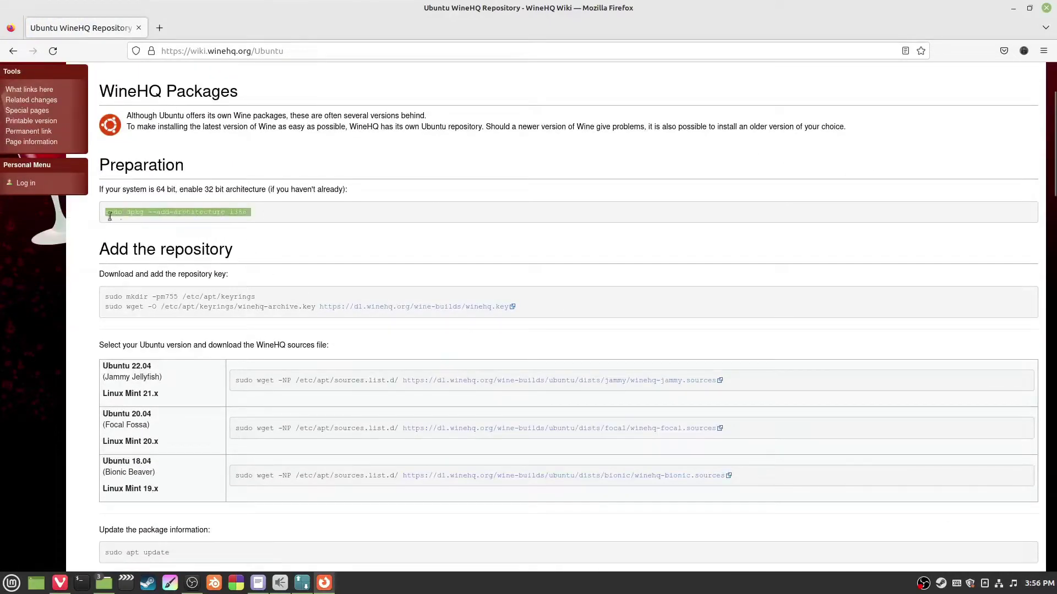
- Paste the add-architecture command into a new terminal, then erase it
left_click(82, 582)
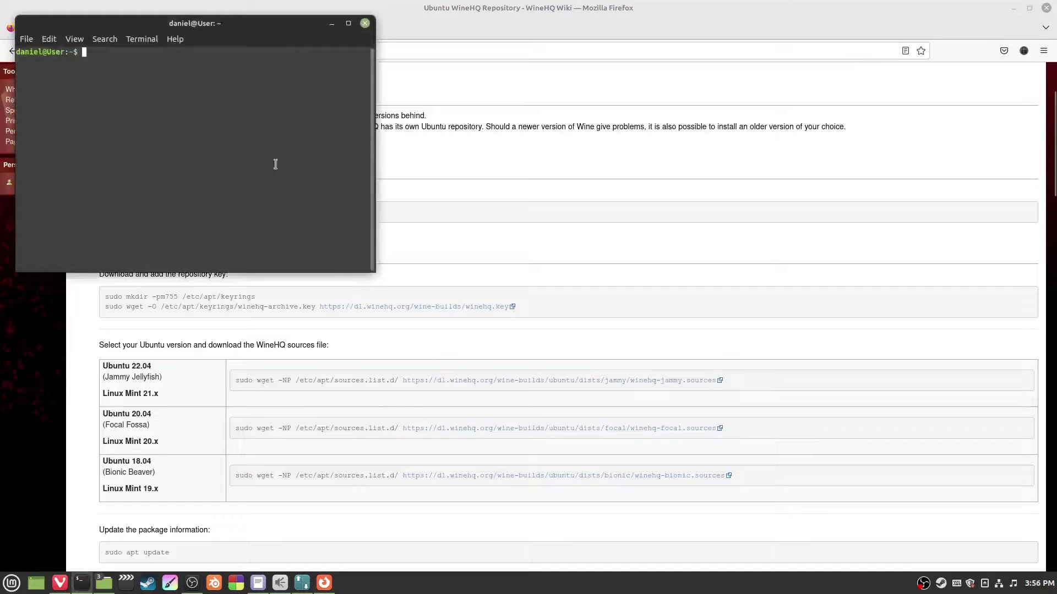
right_click(249, 142)
left_click(277, 209)
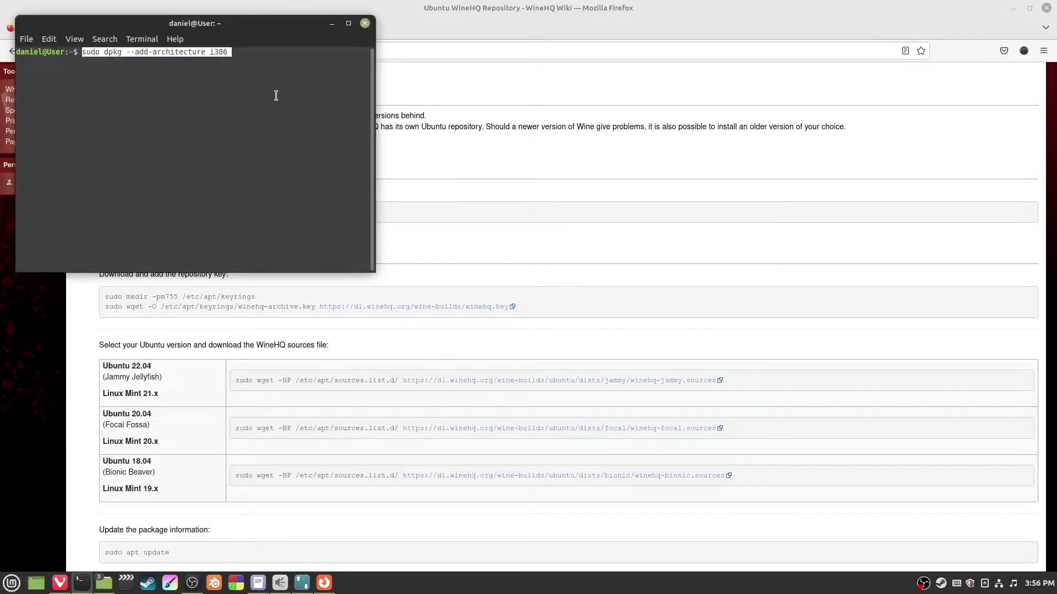
key("BackSpace")
key("BackSpace")
key("BackSpace")
key("BackSpace")
key("BackSpace")
key("BackSpace")
key("BackSpace")
key("BackSpace")
key("BackSpace")
key("BackSpace")
key("BackSpace")
key("BackSpace")
key("BackSpace")
key("BackSpace")
key("BackSpace")
key("BackSpace")
key("BackSpace")
key("BackSpace")
key("BackSpace")
key("BackSpace")
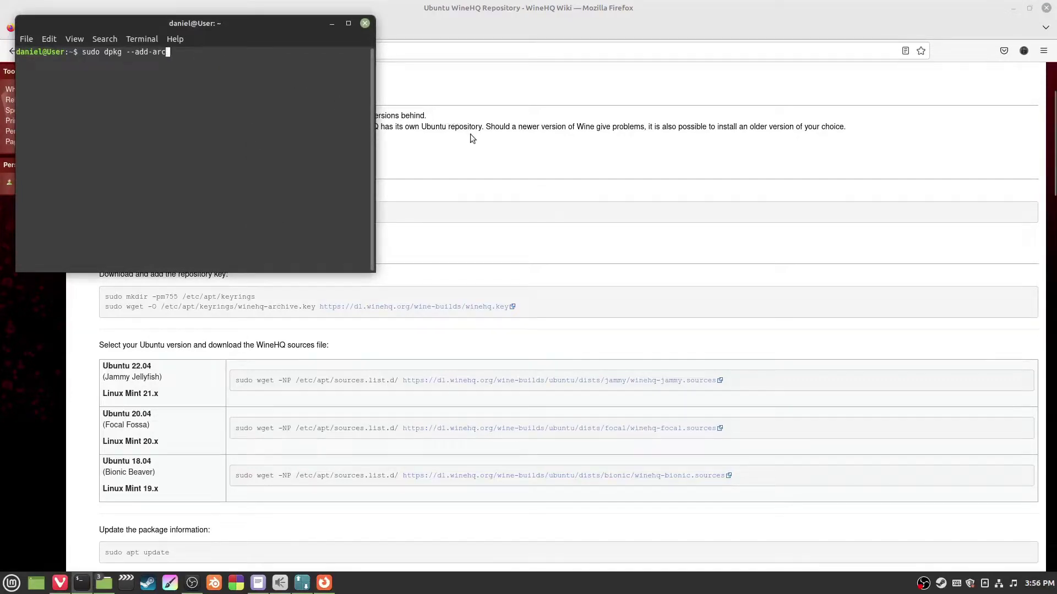
- On the WineHQ page, select the key download, jammy sources, apt update and winehq-stable install commands
left_click(401, 162)
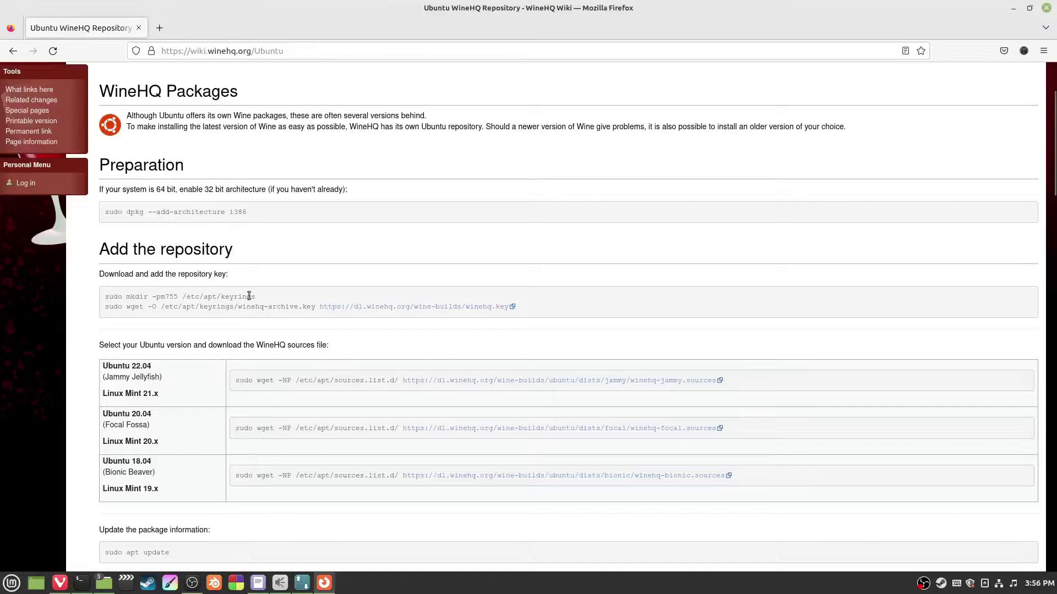
left_click_drag(262, 297, 572, 308)
left_click(682, 284)
scroll(682, 285, "down", 5)
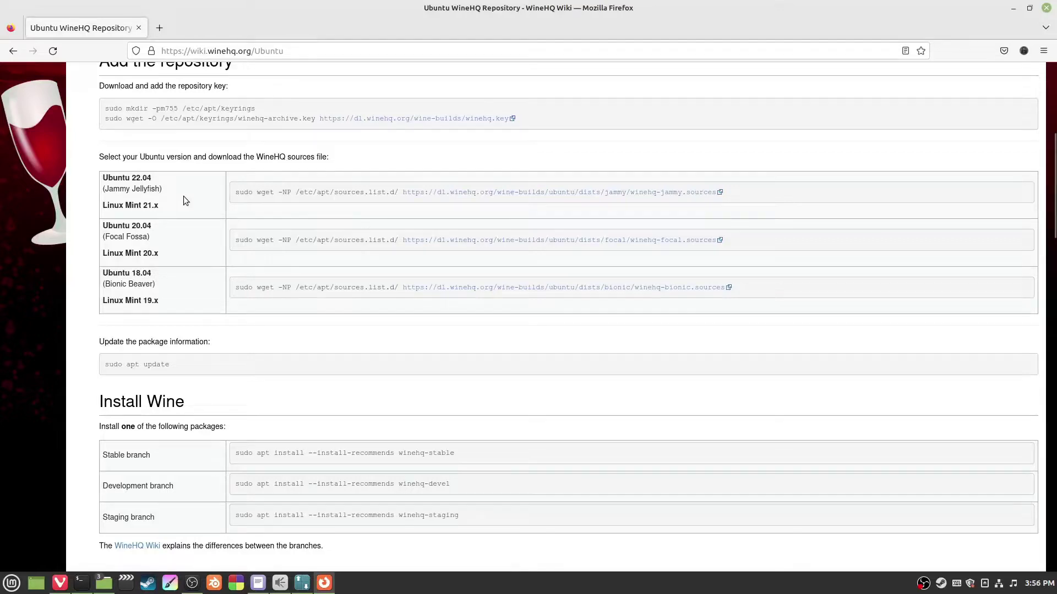
left_click_drag(159, 207, 111, 208)
left_click(169, 207)
left_click_drag(232, 192, 750, 189)
scroll(315, 283, "down", 3)
left_click_drag(184, 178, 103, 180)
left_click(226, 178)
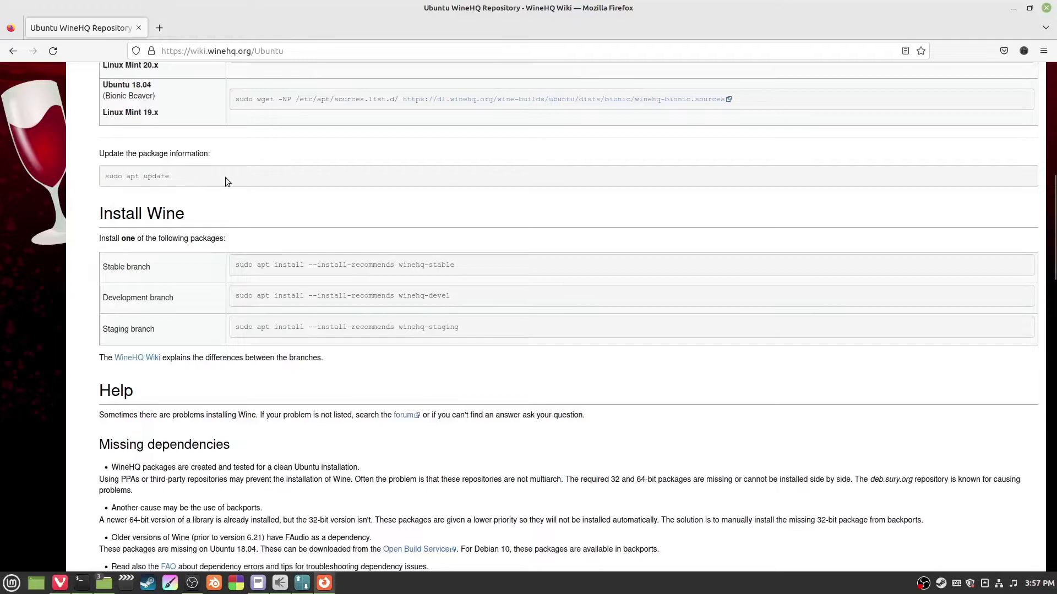
left_click_drag(456, 265, 230, 264)
key("ctrl+c")
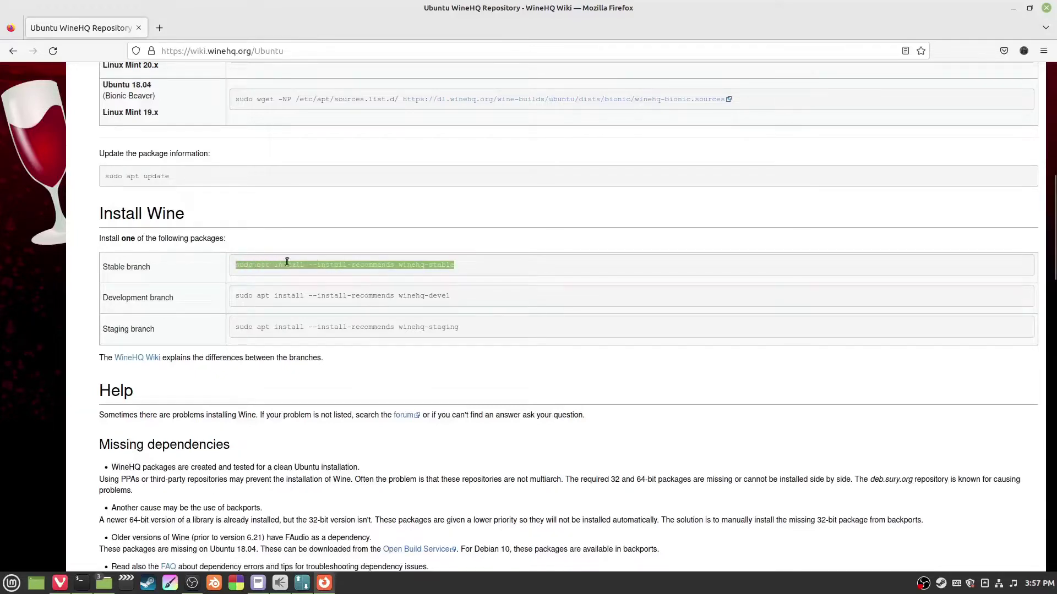
- Paste the install command, change winehq-stable to wine-stable, and close the terminal without running it
left_click(82, 582)
right_click(273, 204)
left_click(270, 202)
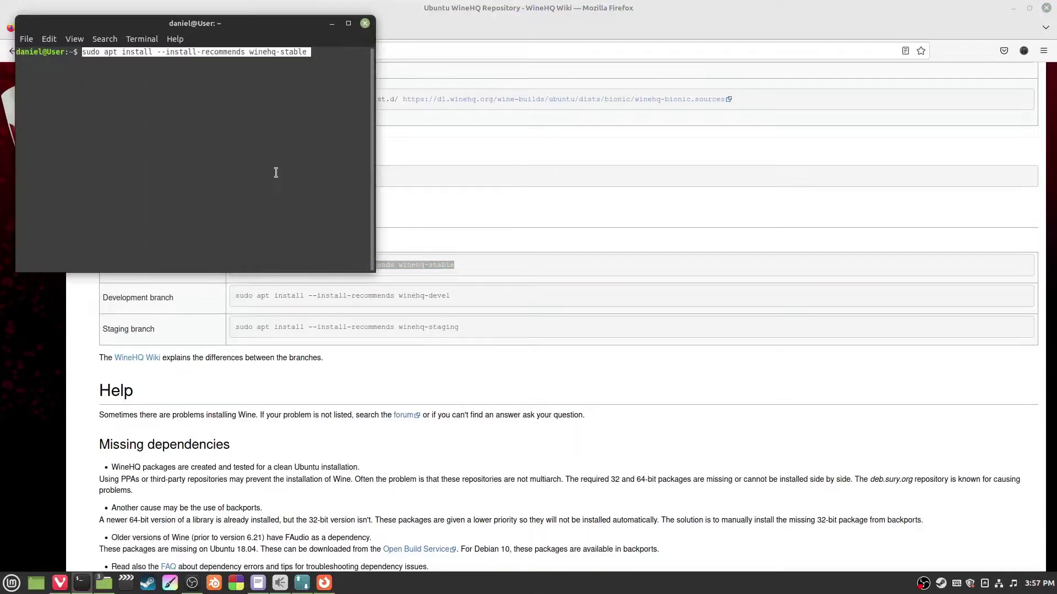
key("Left")
key("Left")
key("Left")
key("Left")
key("Left")
key("Left")
key("Left")
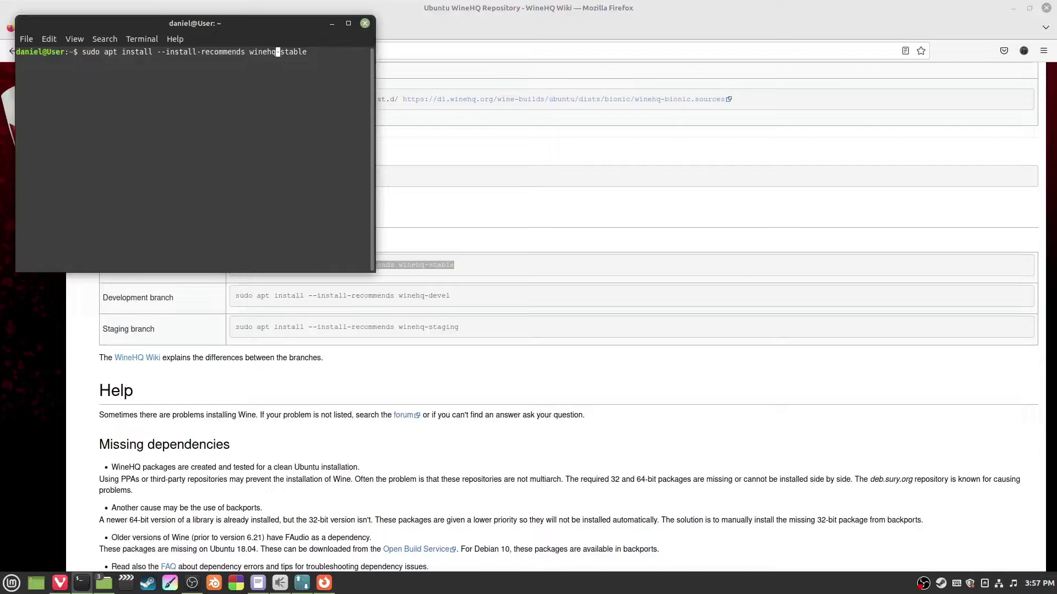
key("BackSpace")
key("BackSpace")
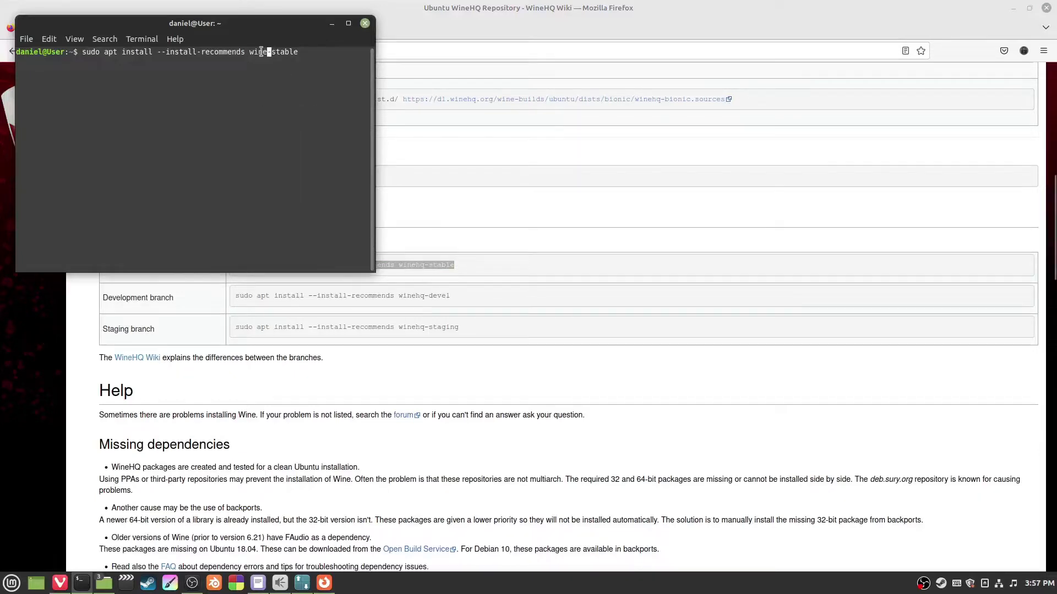
left_click(364, 23)
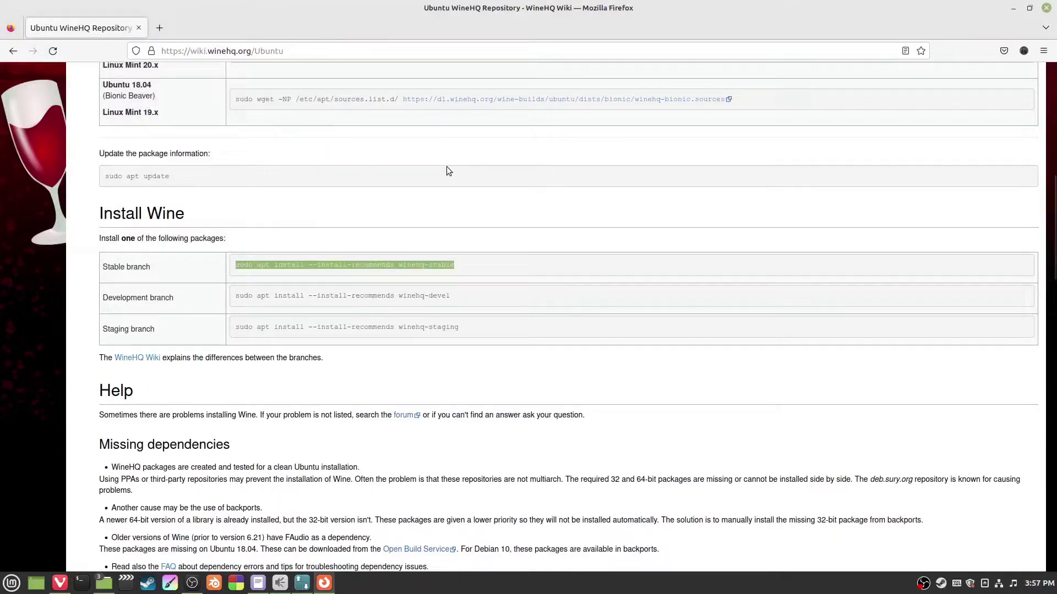
- Search Synaptic Package Manager for 'wine' packages
left_click(304, 581)
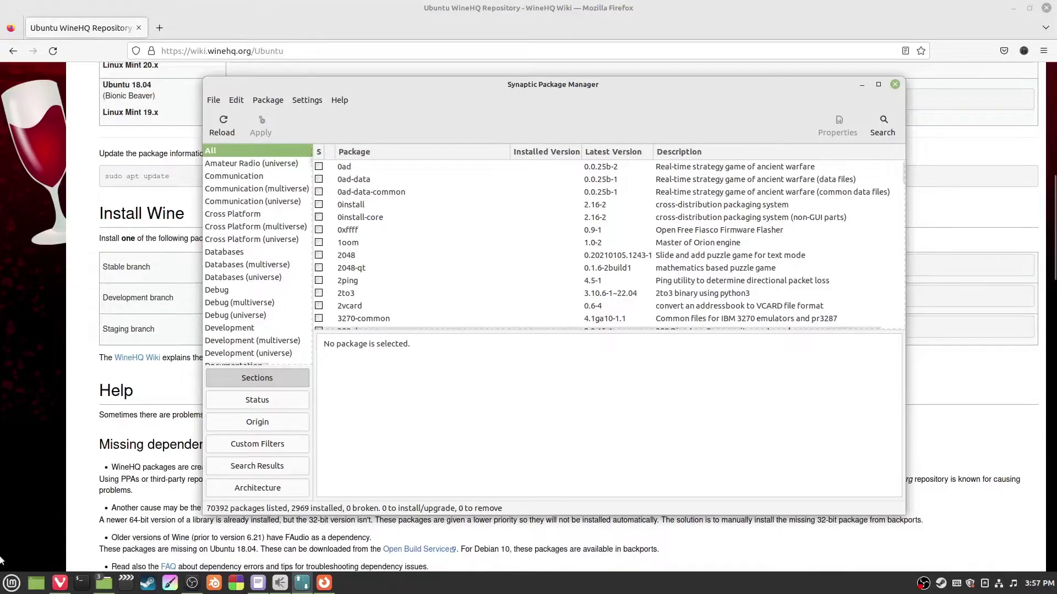
key("super")
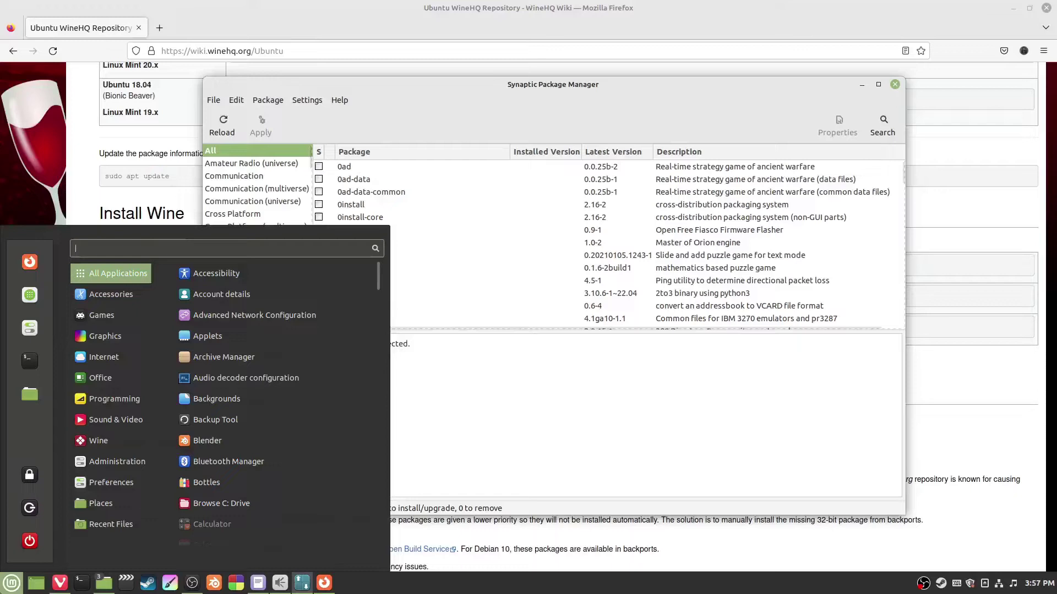
key("super")
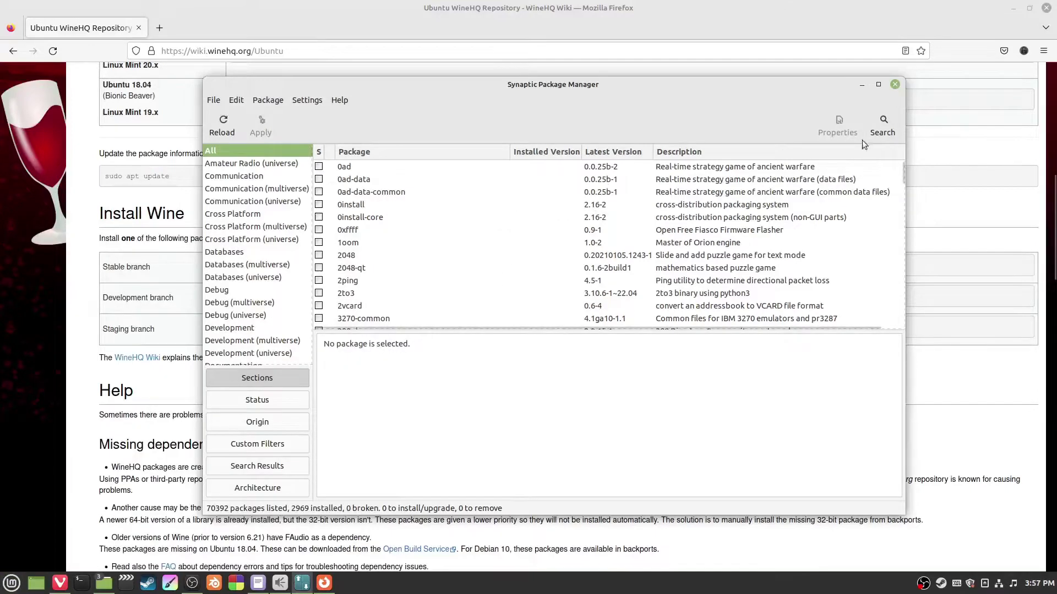
left_click(891, 128)
type("wine")
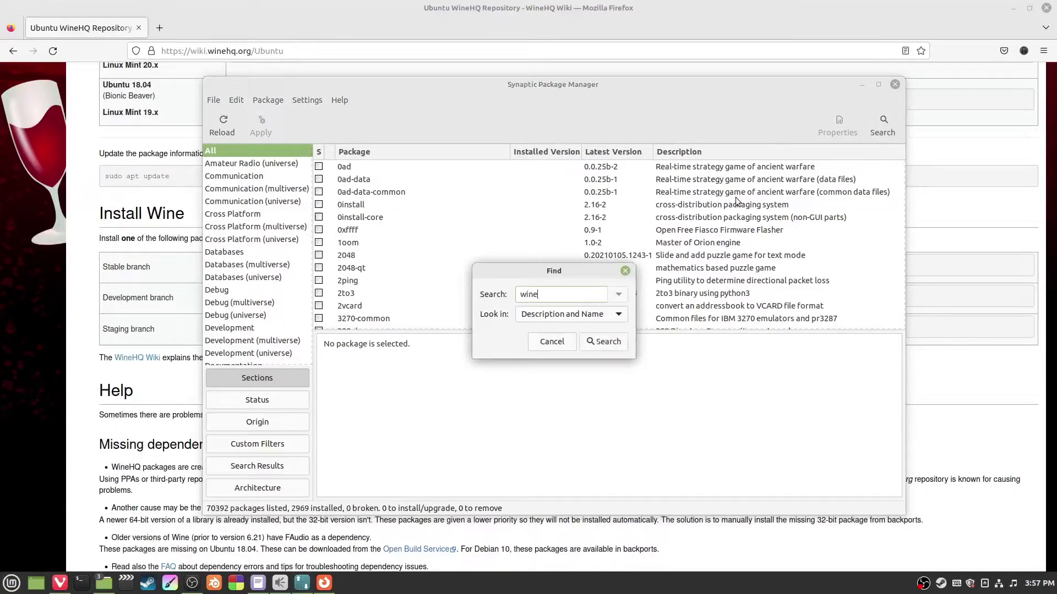
key("Return")
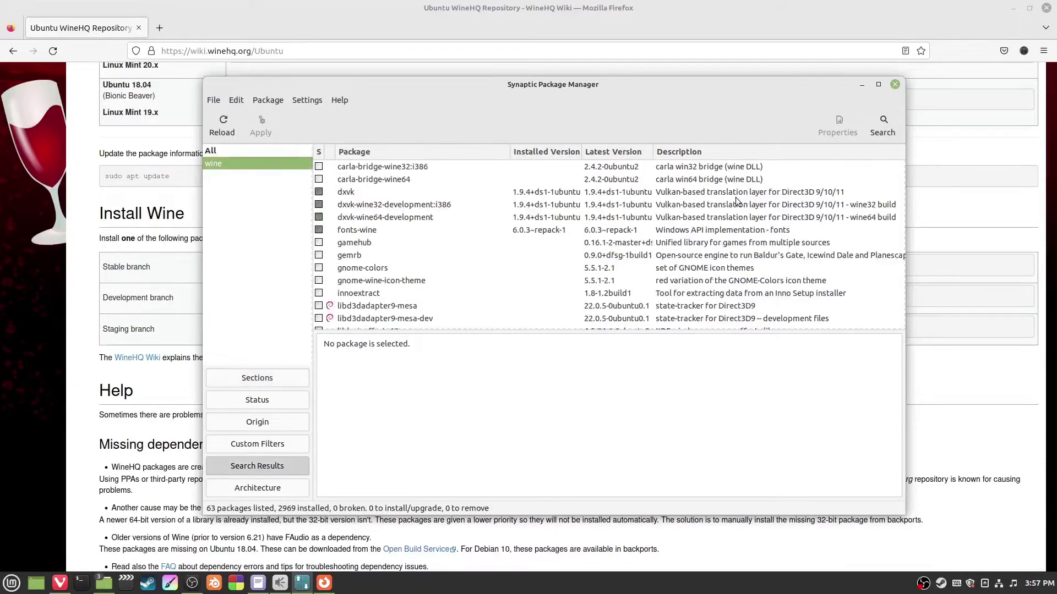
- Maximize Synaptic and inspect the dxvk and wine package details, leaving marks unchanged
scroll(368, 207, "down", 2)
scroll(391, 206, "down", 8)
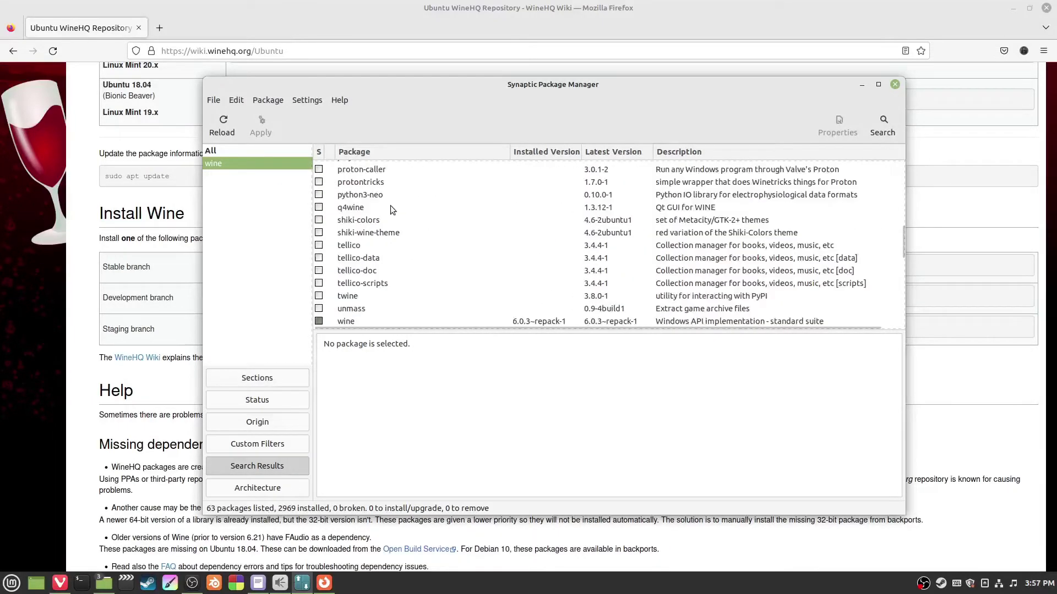
scroll(428, 187, "up", 1)
double_click(448, 87)
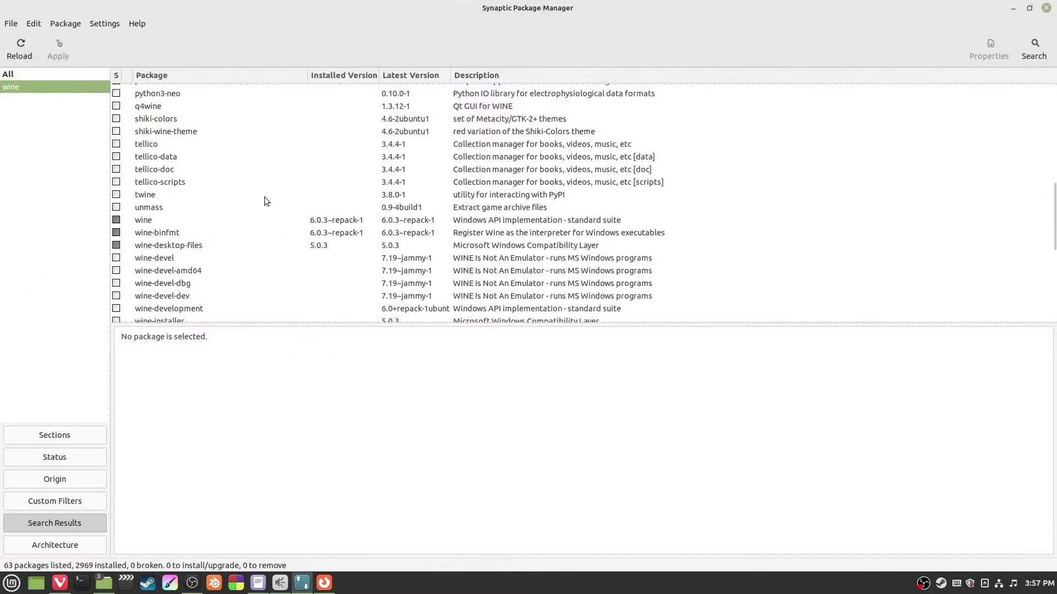
scroll(253, 203, "up", 10)
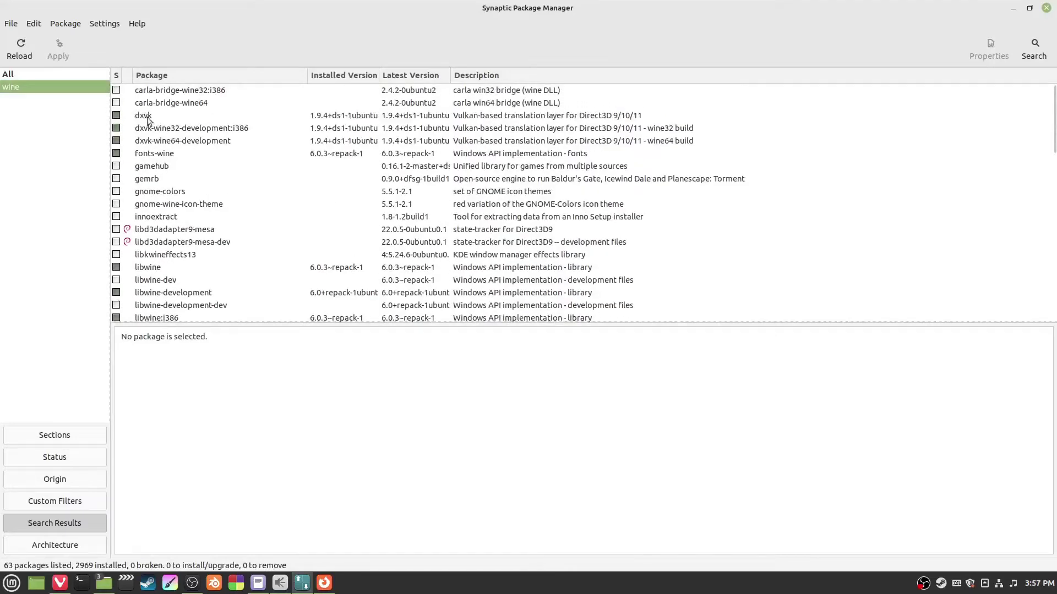
left_click(147, 118)
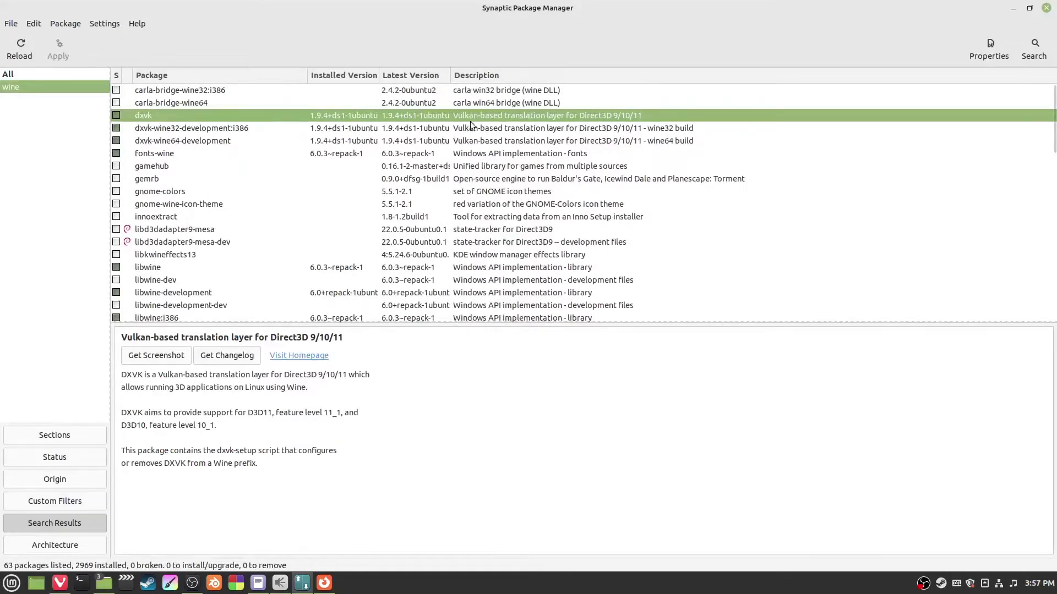
scroll(307, 160, "down", 1)
scroll(195, 202, "down", 1)
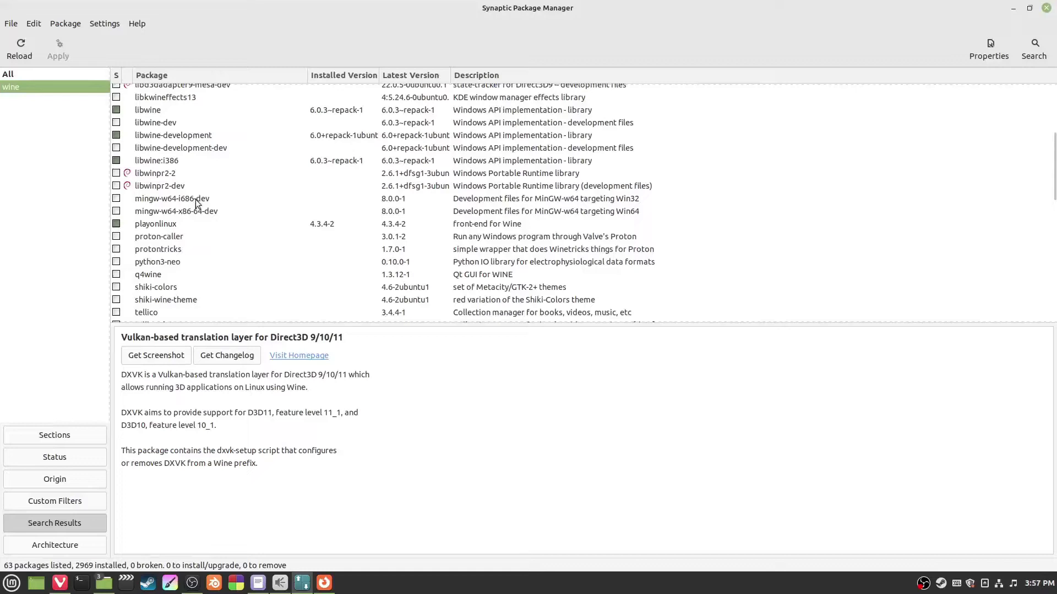
scroll(192, 190, "down", 4)
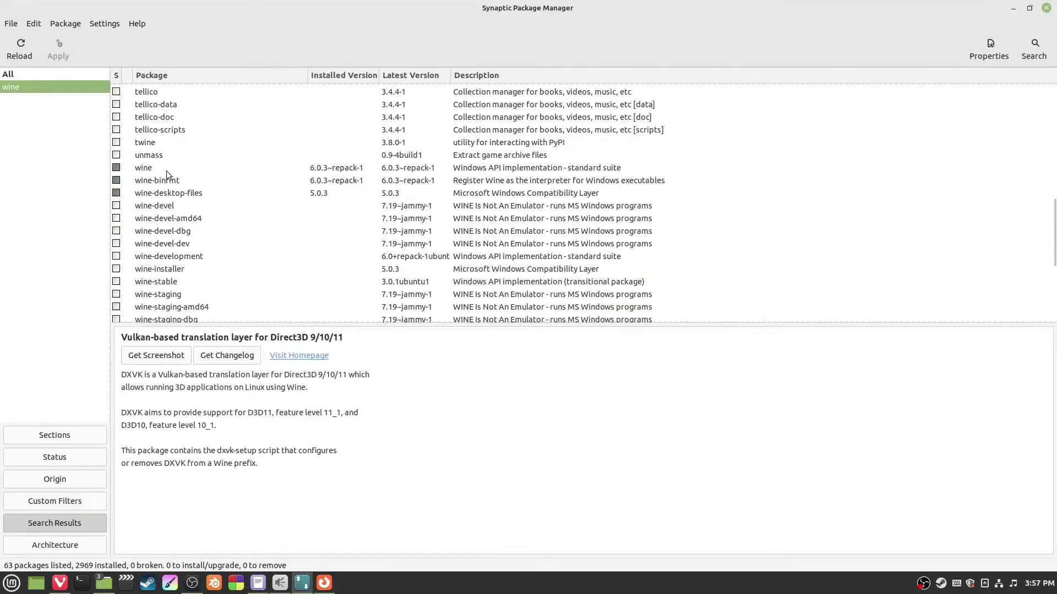
left_click(299, 167)
left_click(118, 169)
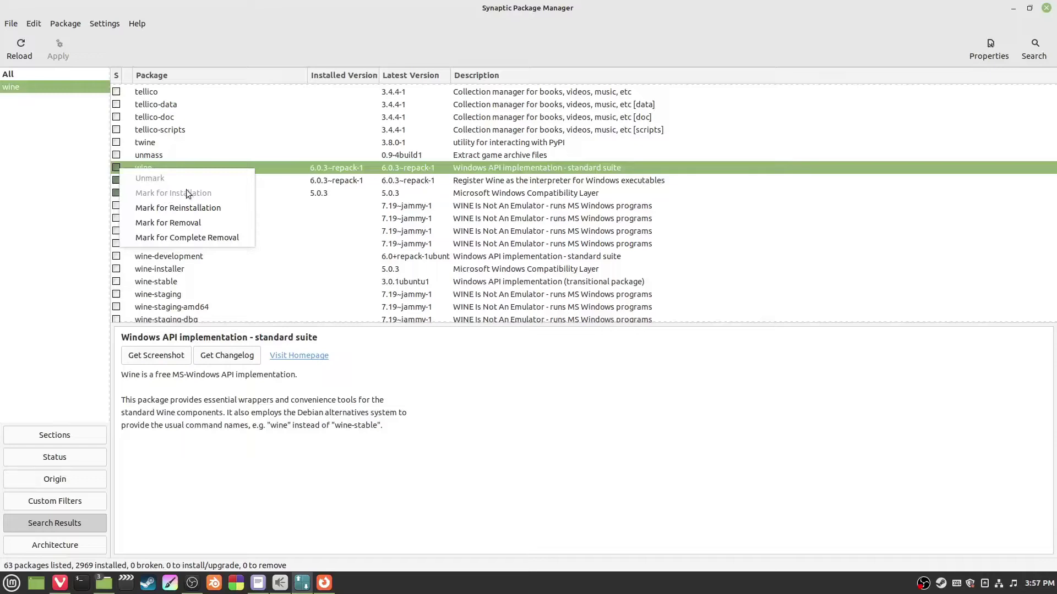
left_click(198, 160)
- Read the wine-desktop-files and winetricks package descriptions
scroll(224, 171, "down", 6)
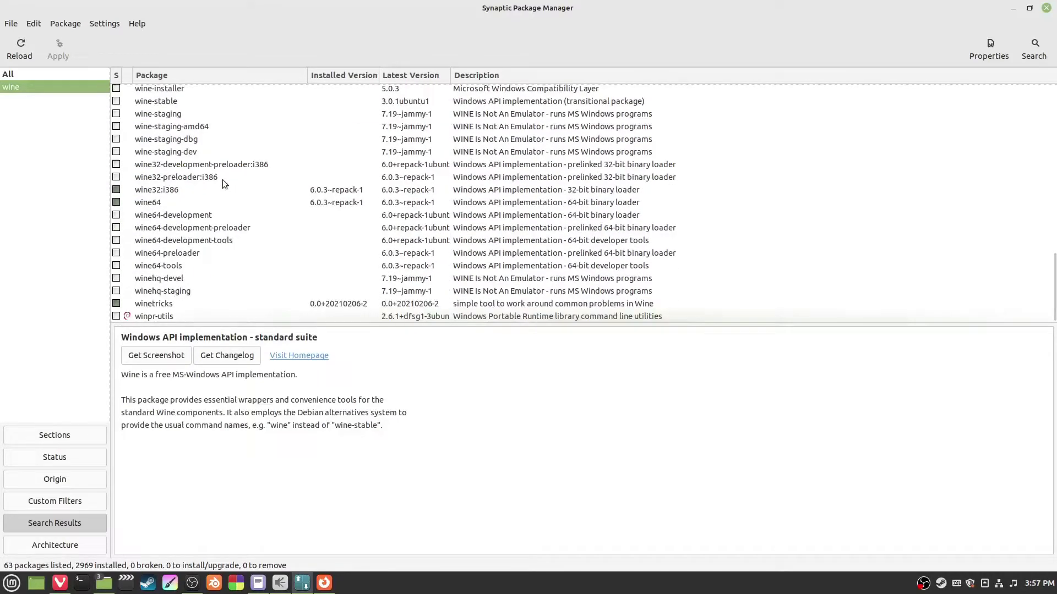
scroll(215, 245, "up", 10)
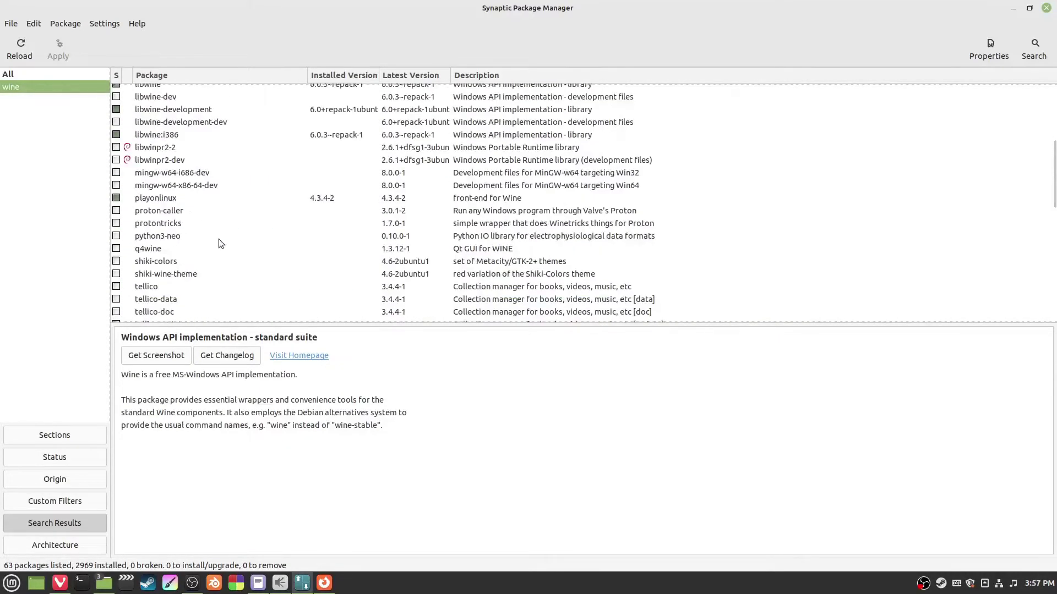
scroll(190, 202, "up", 5)
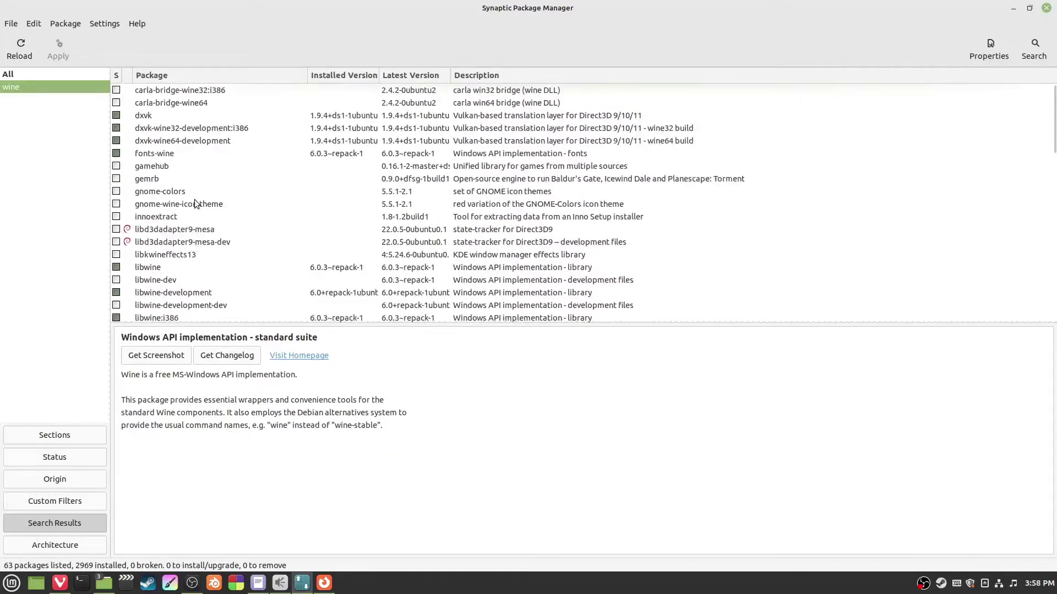
scroll(196, 200, "down", 10)
left_click(177, 193)
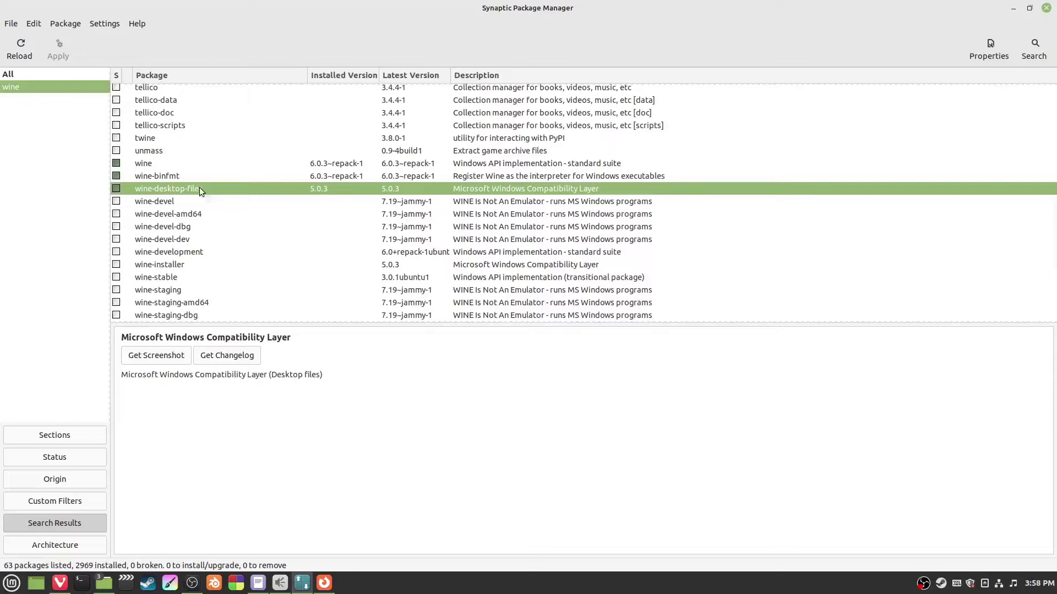
scroll(159, 188, "down", 5)
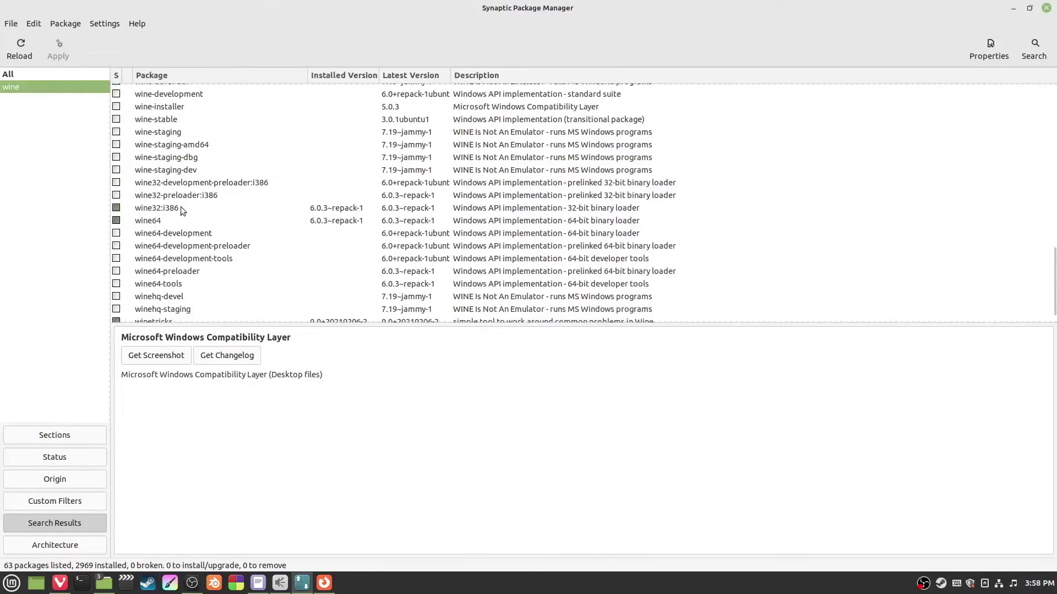
left_click(154, 307)
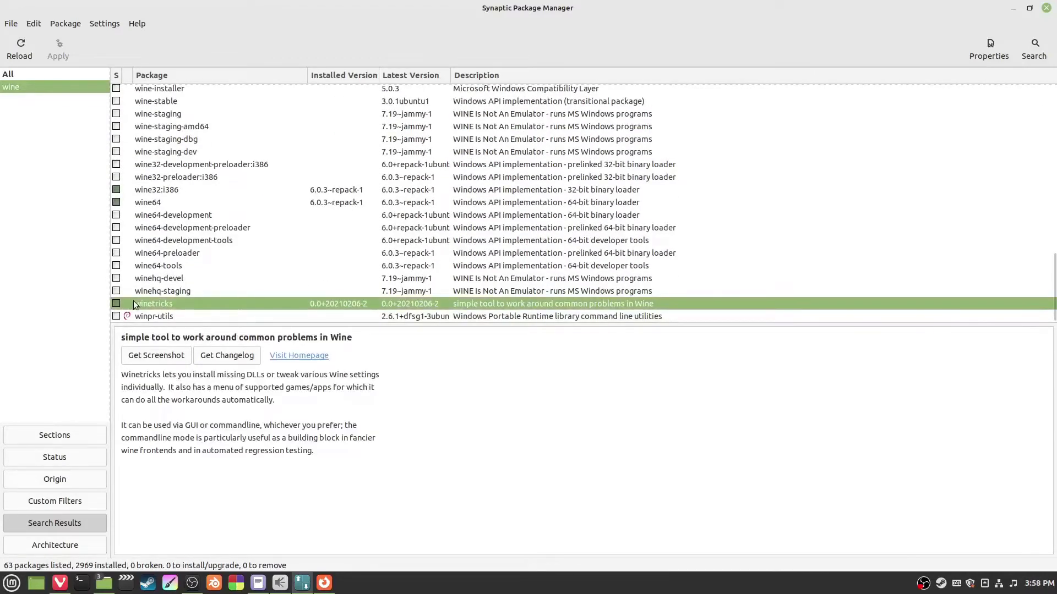
- Type and then erase 'sudo apt-get install winetrick', close the terminal, and unmaximize Synaptic
left_click(82, 583)
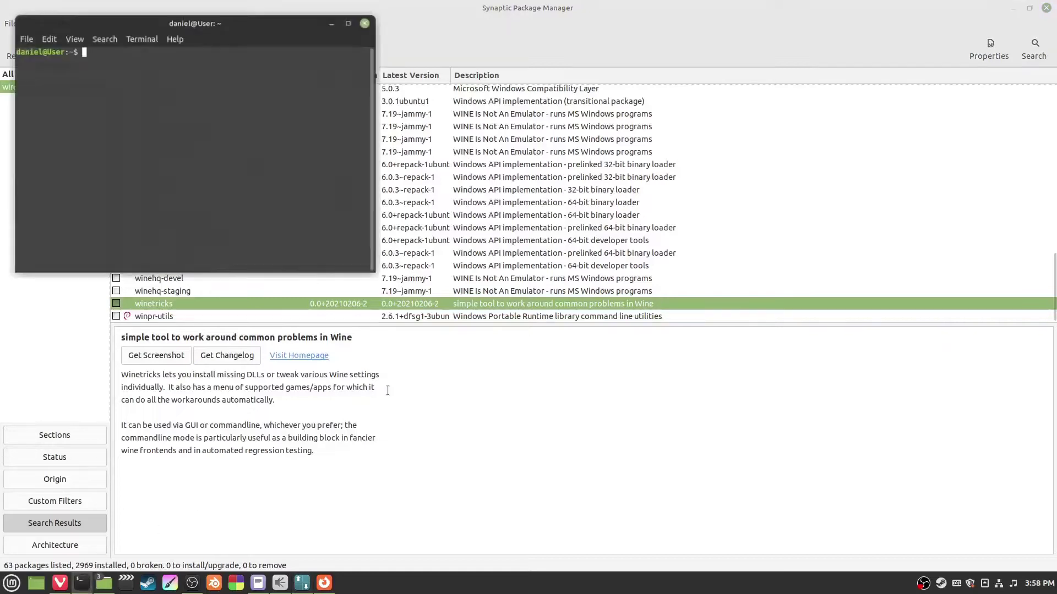
type("sudo a")
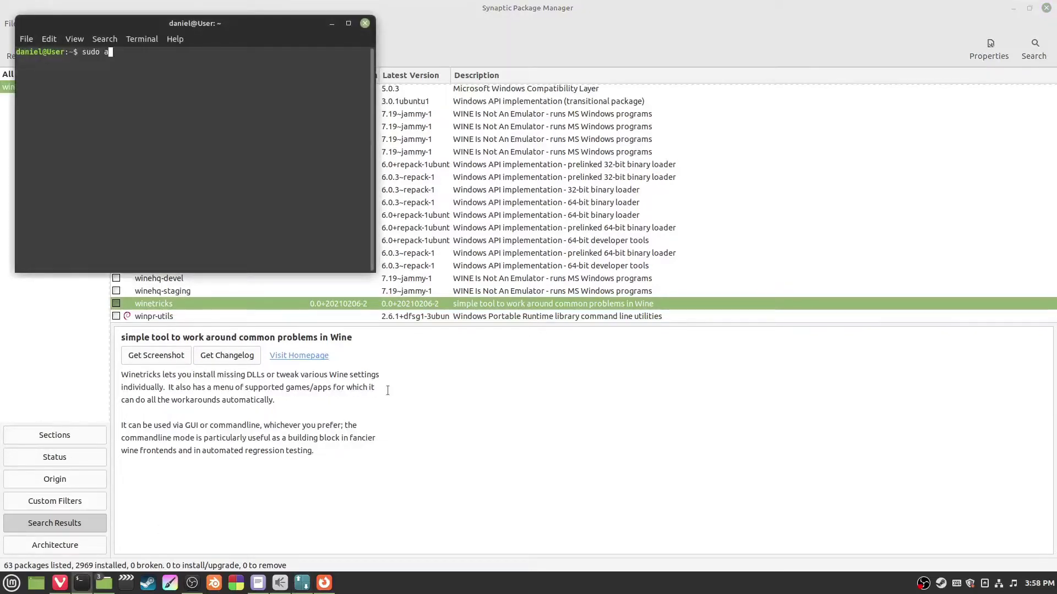
type("pt-get")
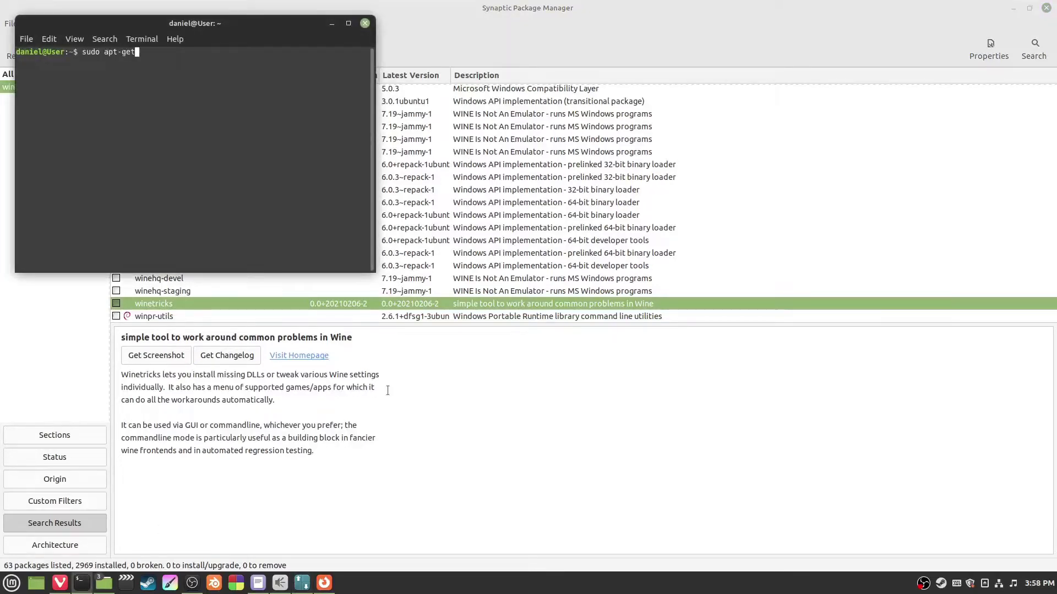
type(" install winetrick")
key("BackSpace")
key("BackSpace")
key("BackSpace")
key("BackSpace")
key("BackSpace")
key("BackSpace")
key("BackSpace")
key("BackSpace")
key("BackSpace")
key("BackSpace")
key("BackSpace")
key("BackSpace")
key("BackSpace")
key("BackSpace")
key("BackSpace")
key("BackSpace")
key("BackSpace")
key("BackSpace")
key("BackSpace")
key("BackSpace")
left_click(365, 24)
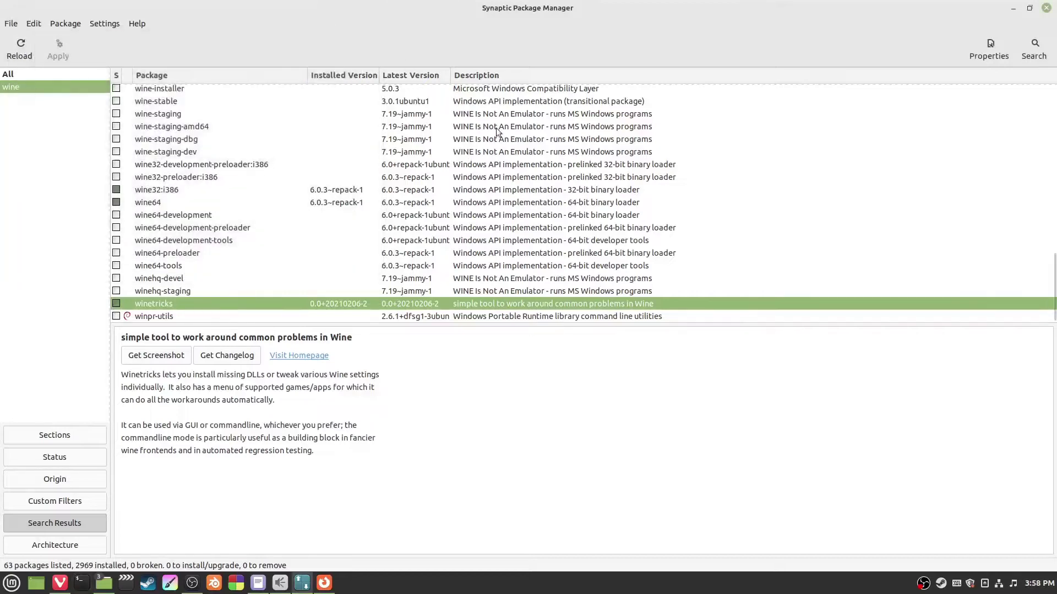
double_click(744, 11)
scroll(468, 287, "up", 10)
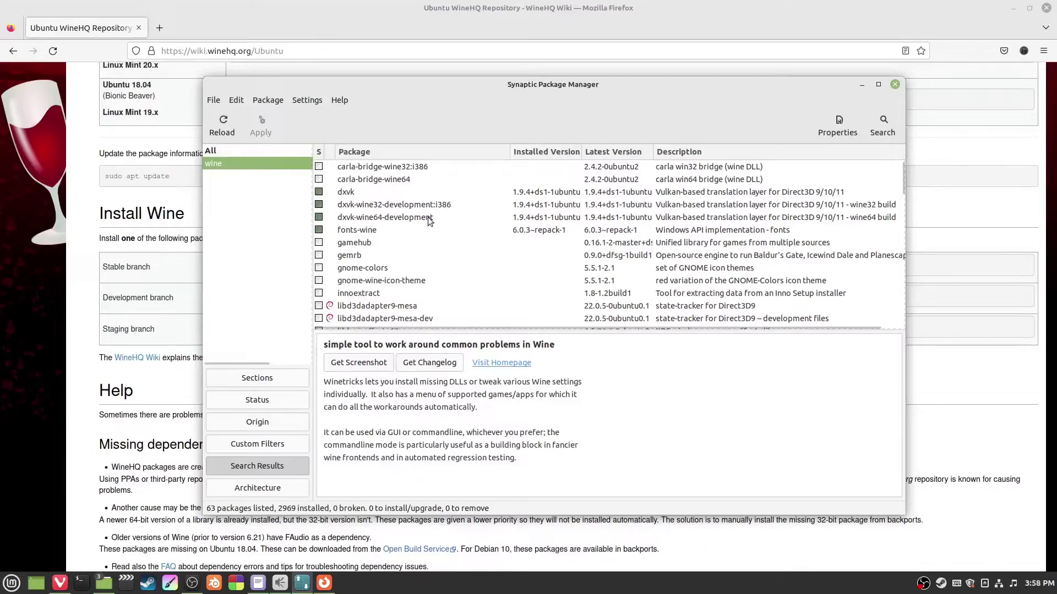
- Close Synaptic and search the Mint menu for 'wine'
left_click(895, 84)
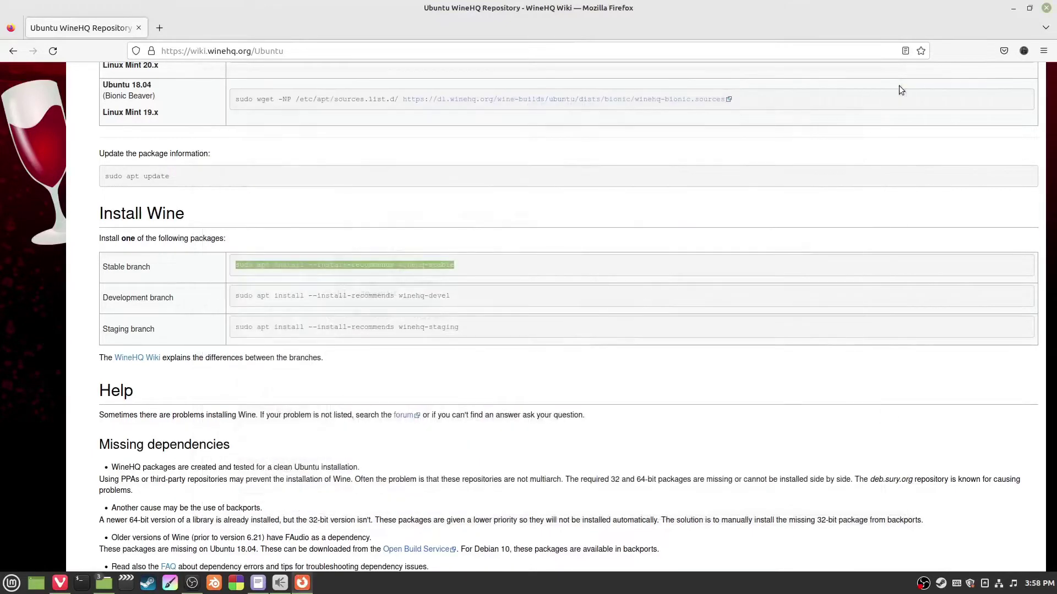
left_click(572, 215)
left_click(3, 585)
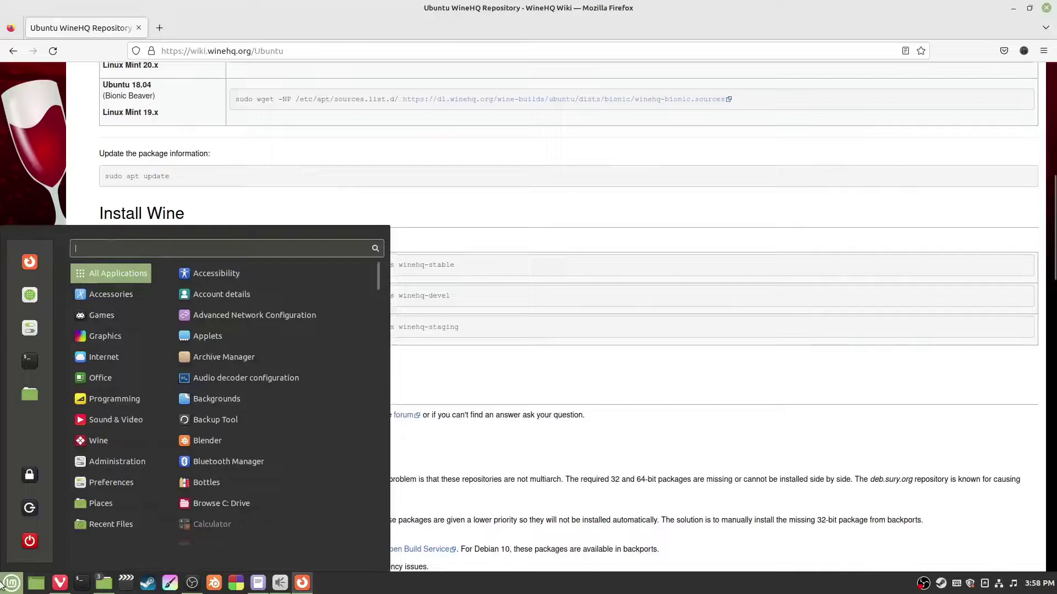
type("wine")
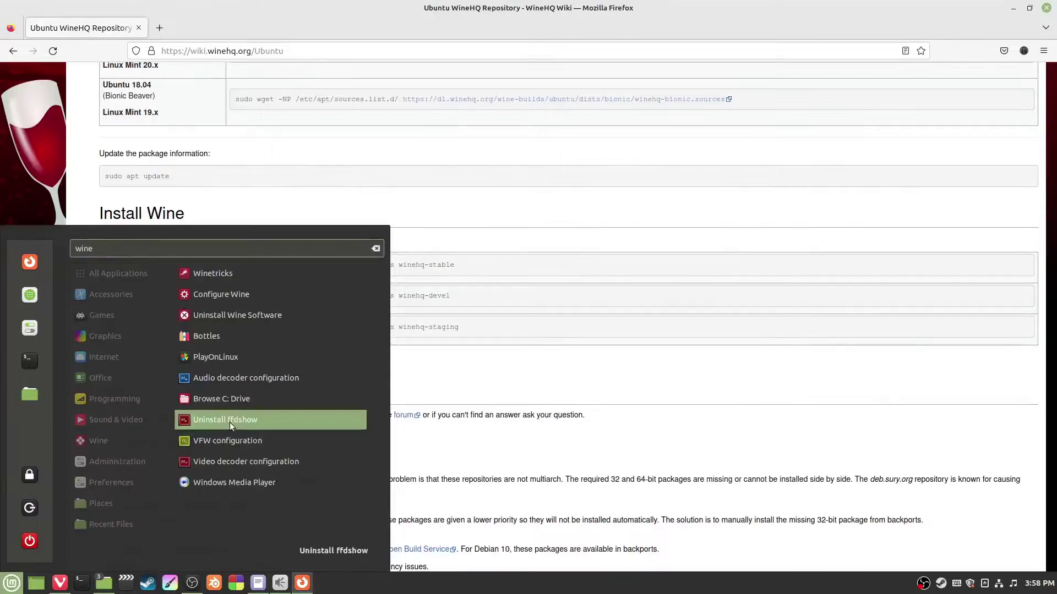
- Launch Configure Wine and keep Windows 7 as the Windows version
left_click(229, 296)
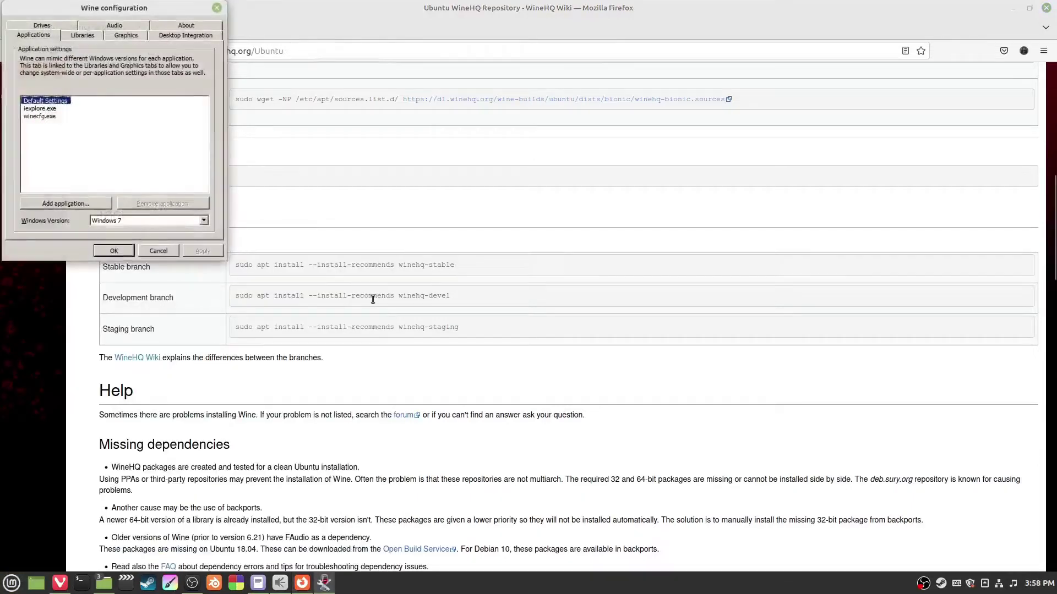
left_click_drag(117, 16, 175, 42)
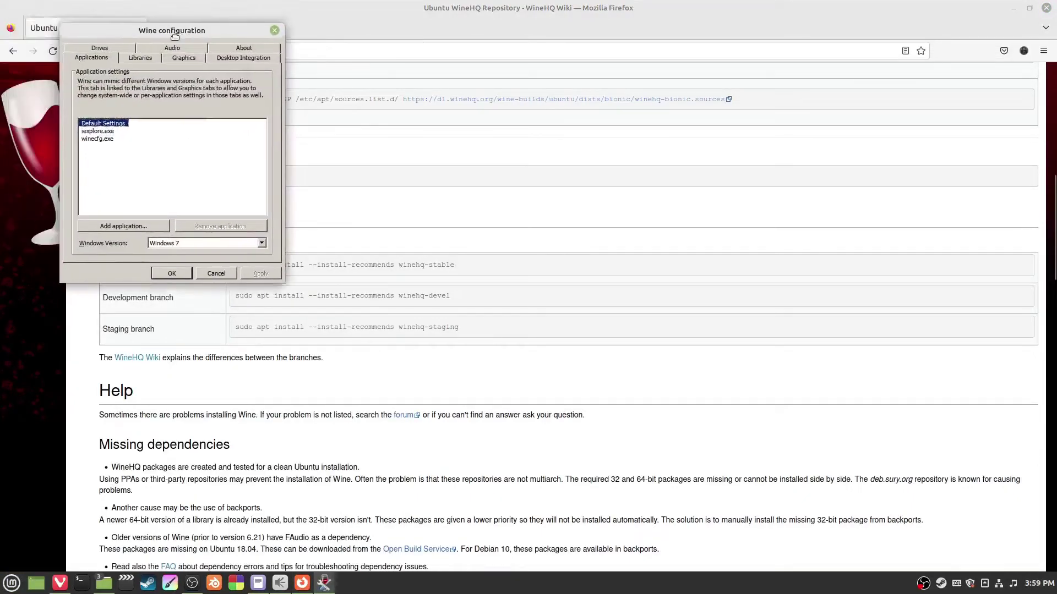
left_click(226, 247)
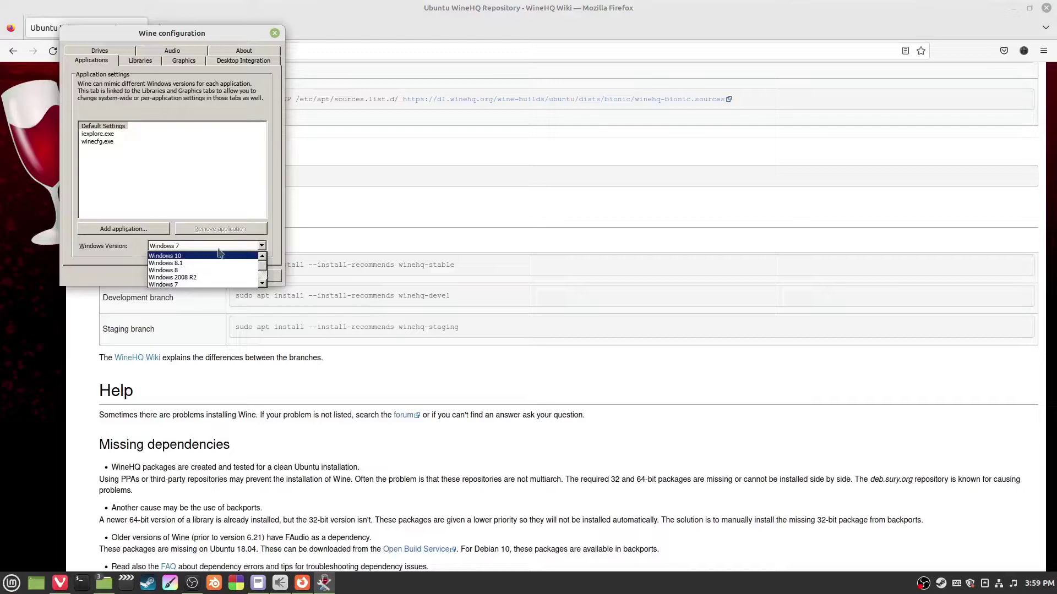
left_click(221, 247)
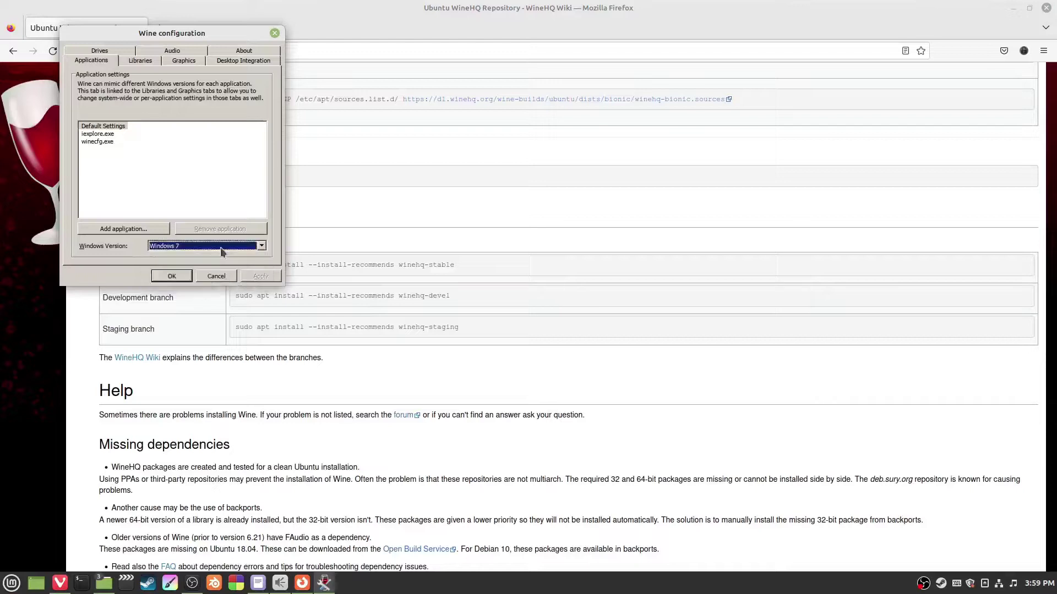
- Review the Libraries, Graphics, Desktop Integration, About, Audio and Drives sections of winecfg
left_click(141, 60)
left_click(183, 60)
left_click(241, 62)
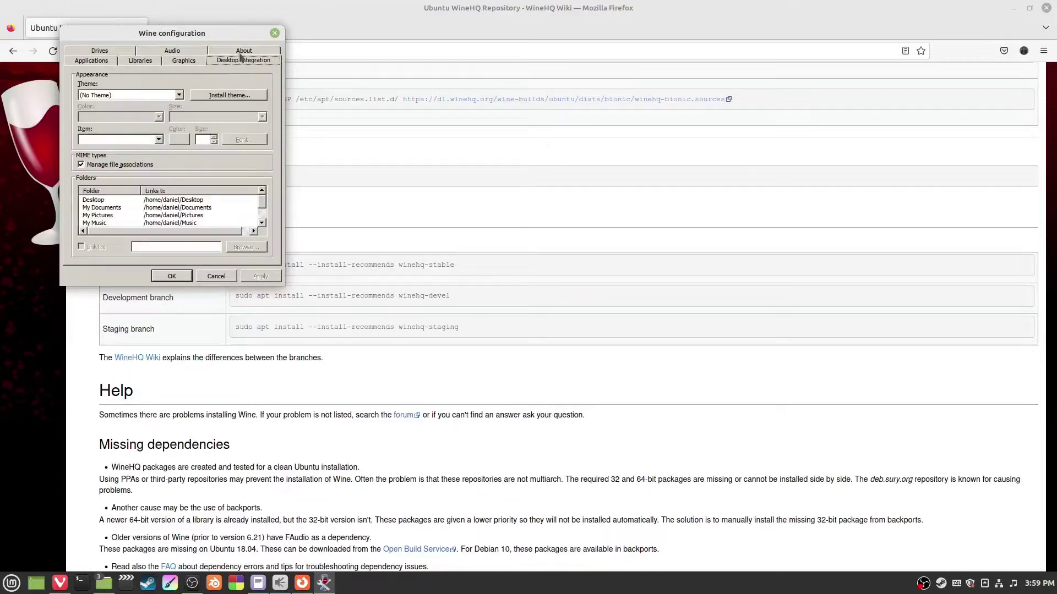
left_click(242, 53)
left_click(175, 61)
left_click(121, 62)
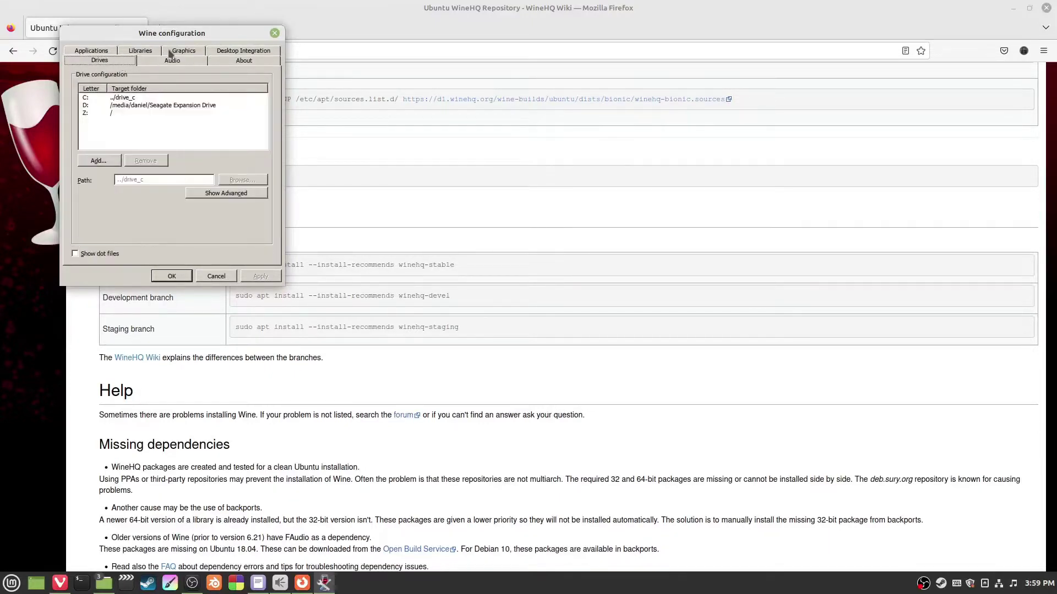
left_click(170, 53)
- On the Libraries tab, browse the list of overridable DLLs without choosing one
left_click(141, 59)
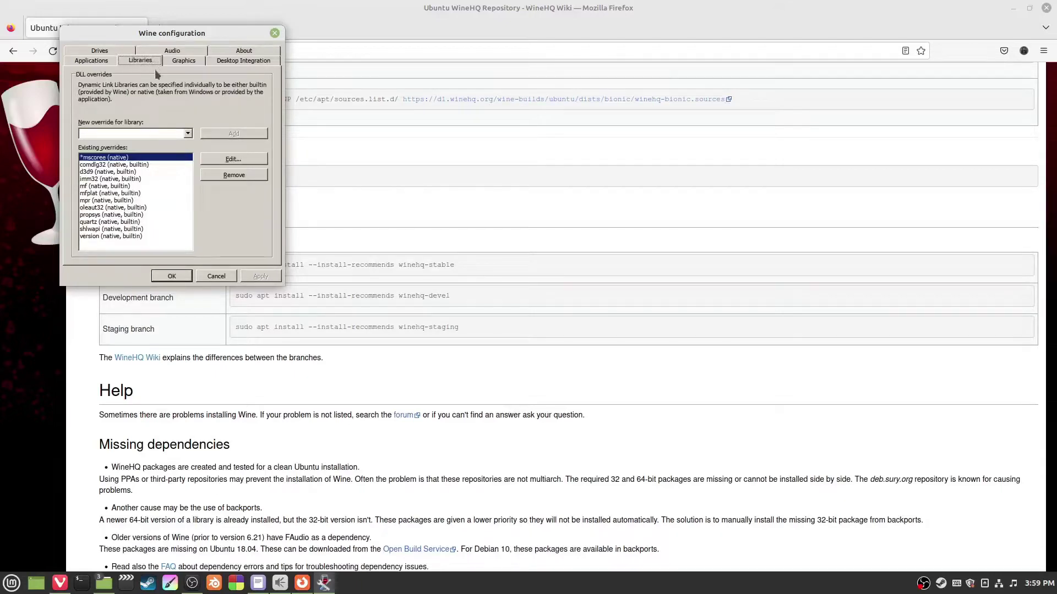
left_click(188, 133)
scroll(152, 170, "down", 5)
scroll(150, 170, "down", 12)
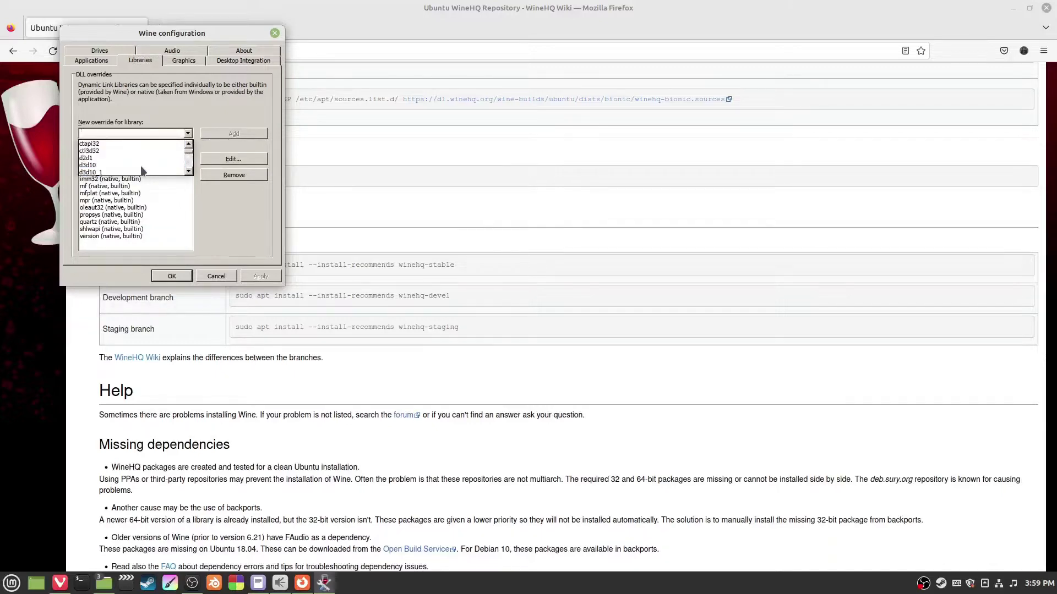
scroll(147, 170, "up", 12)
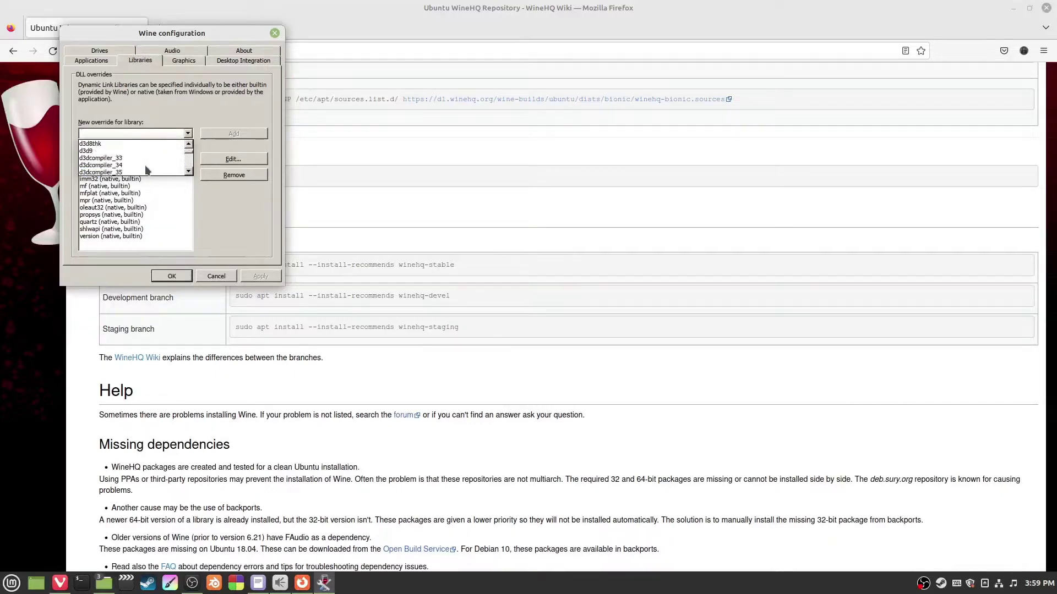
scroll(147, 169, "up", 1)
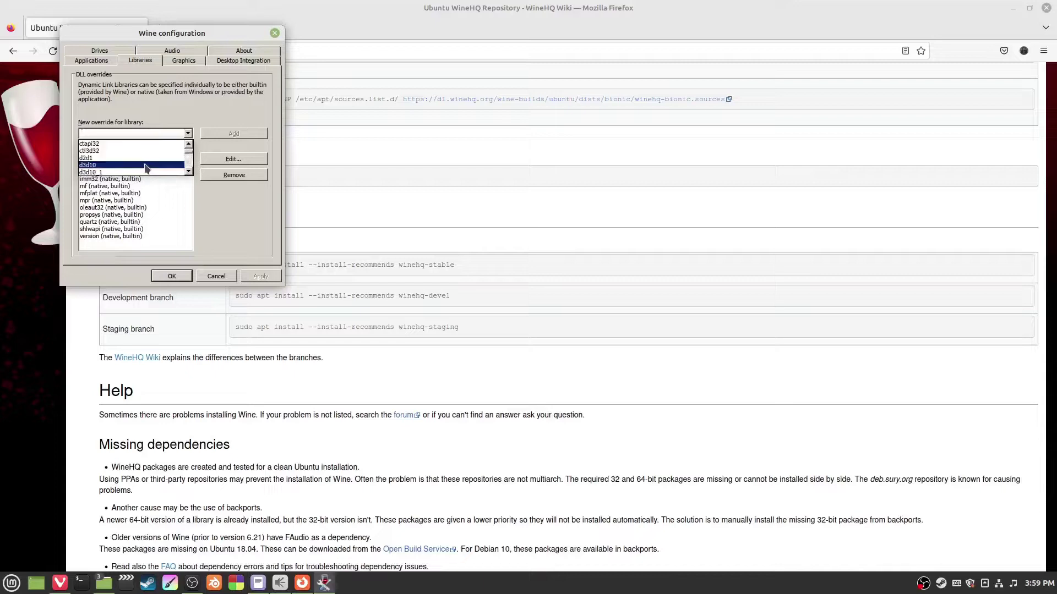
scroll(147, 169, "up", 1)
scroll(143, 169, "down", 2)
scroll(127, 169, "down", 3)
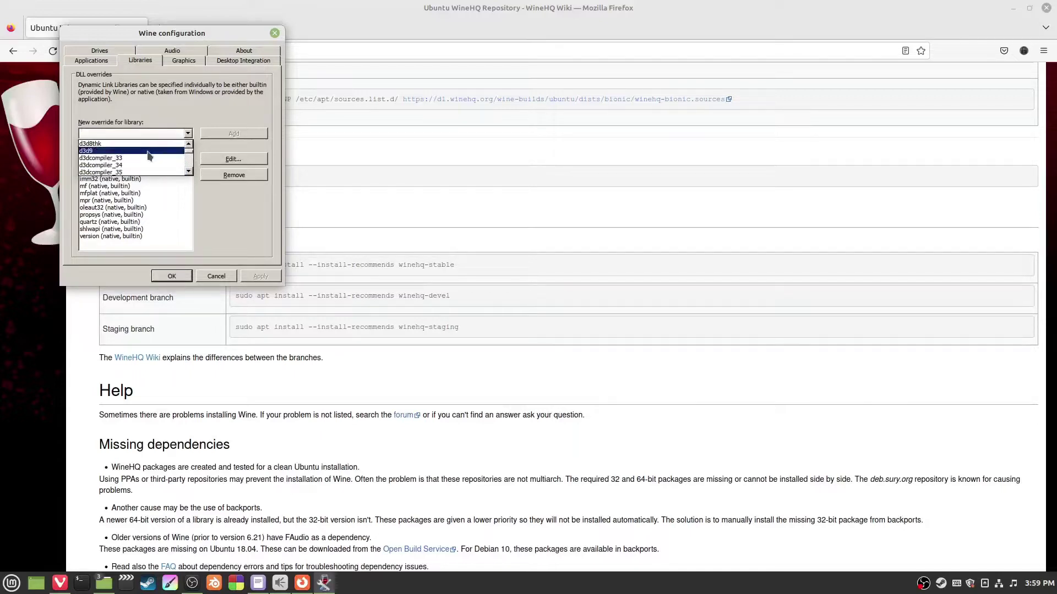
scroll(159, 158, "down", 20)
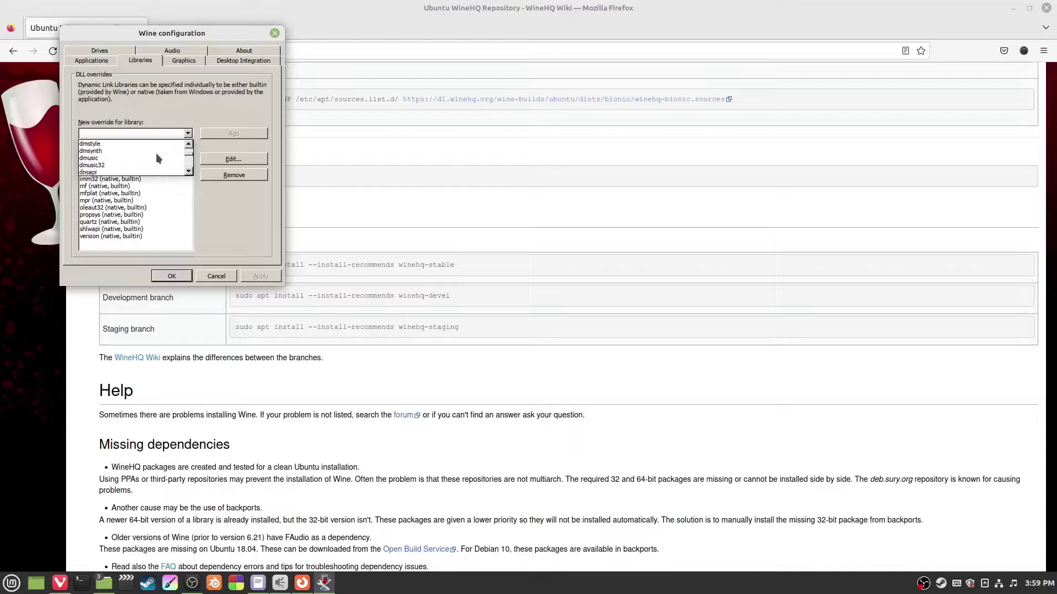
scroll(157, 155, "down", 20)
scroll(132, 157, "down", 10)
scroll(133, 157, "down", 20)
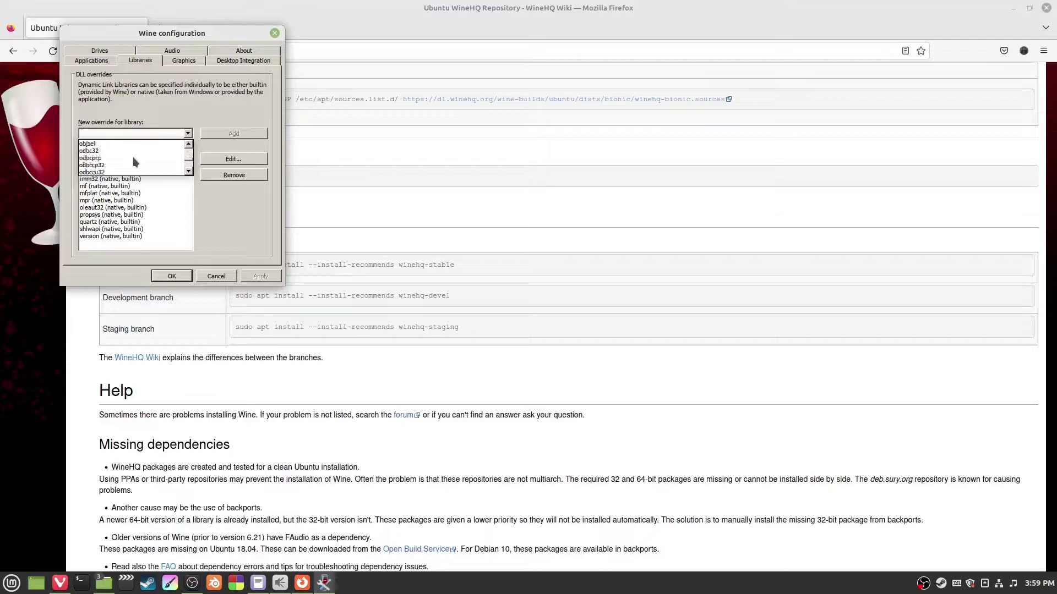
scroll(134, 160, "down", 10)
scroll(134, 161, "down", 1)
left_click(188, 133)
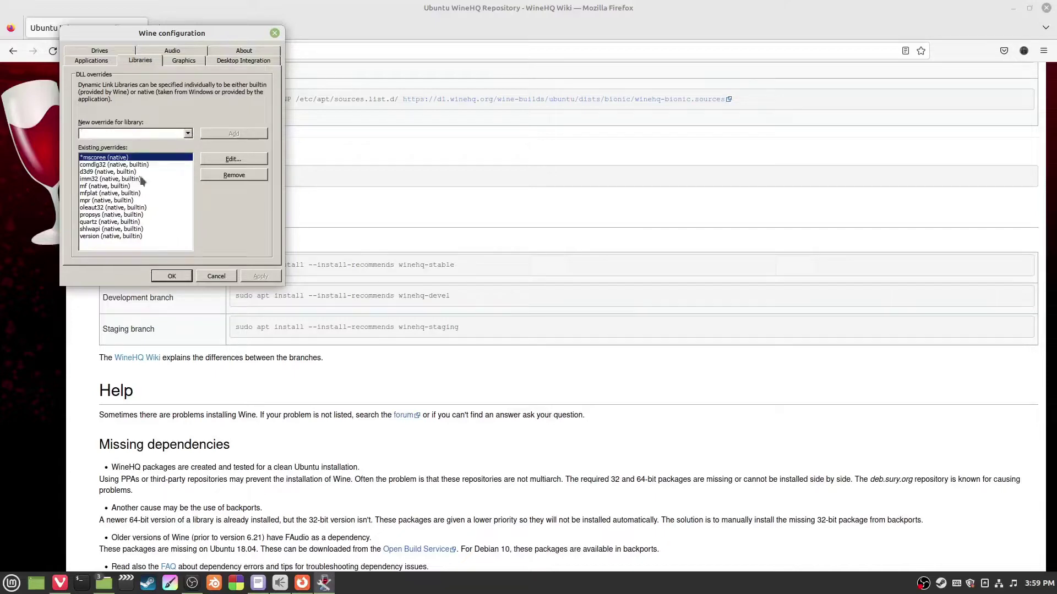
- Select the oleaut32, comdlg32, mf, d3d9 and quartz overrides in the existing list
left_click(132, 208)
left_click(126, 164)
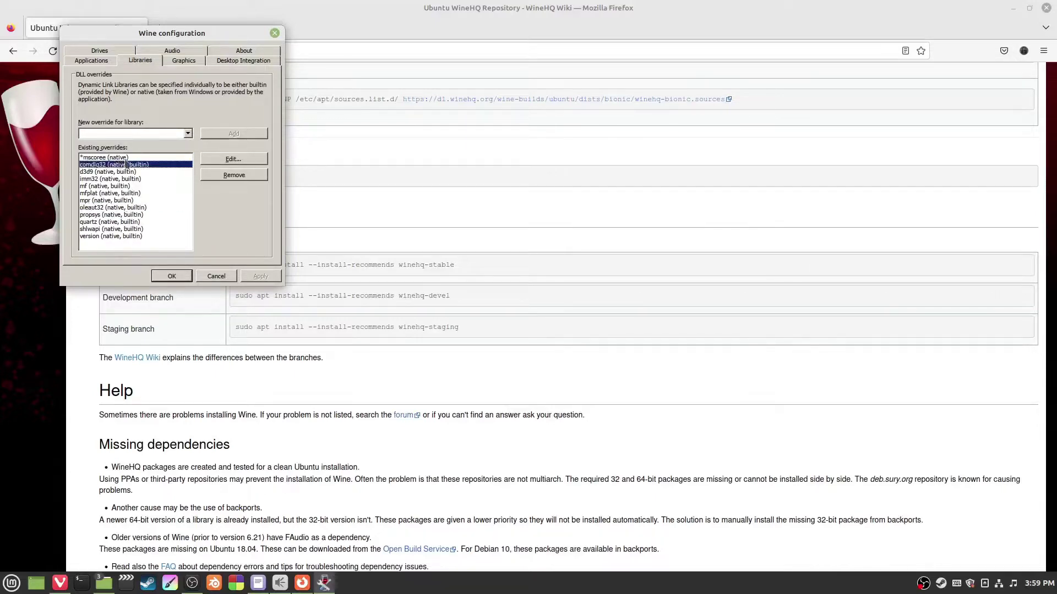
left_click(130, 186)
left_click(131, 172)
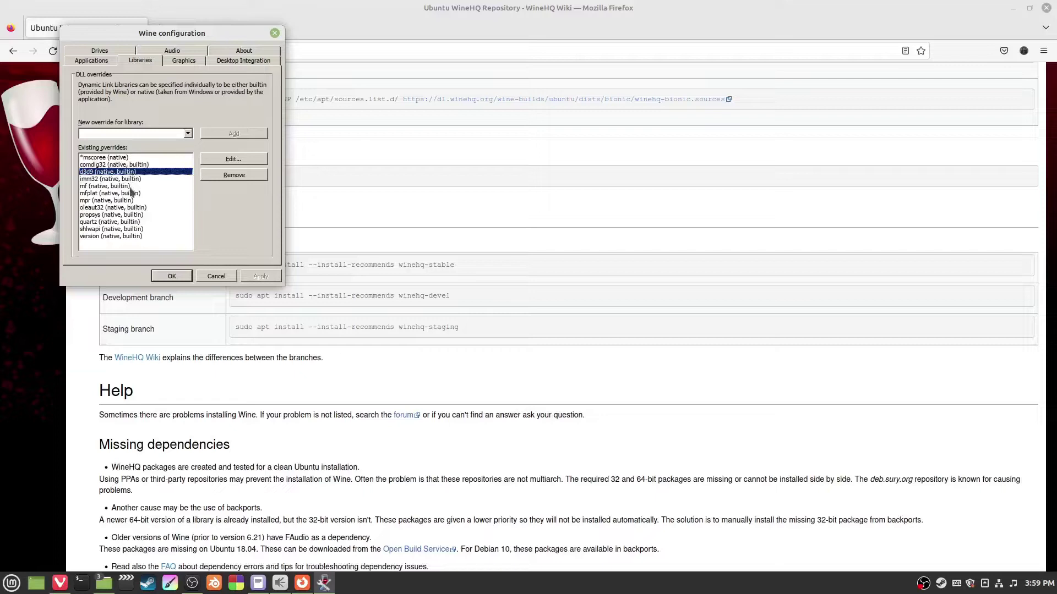
left_click(130, 222)
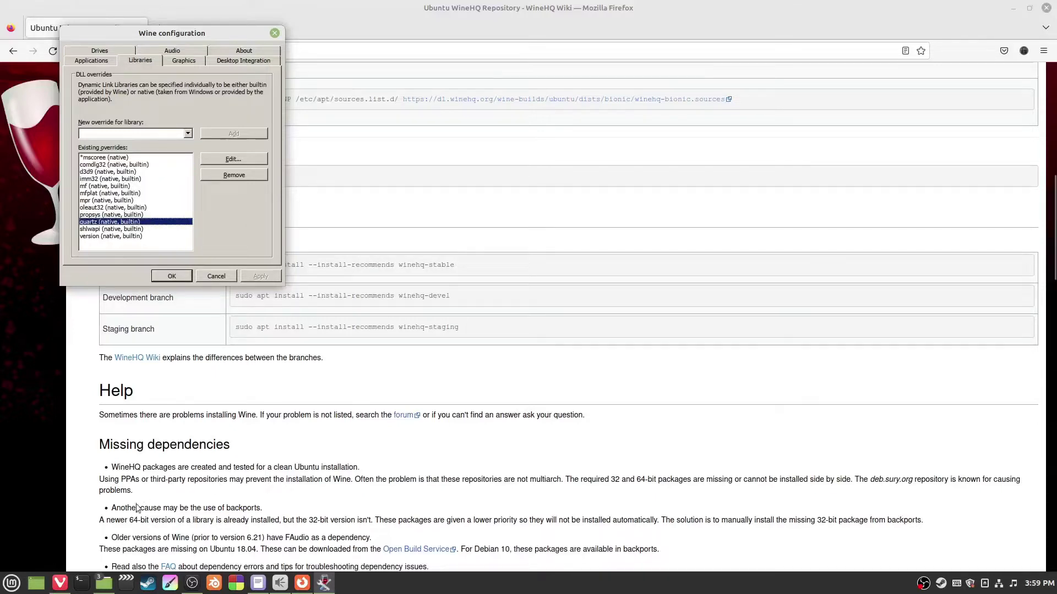
- Bring forward the Nemo window showing the dependancy walker folder
left_click(103, 583)
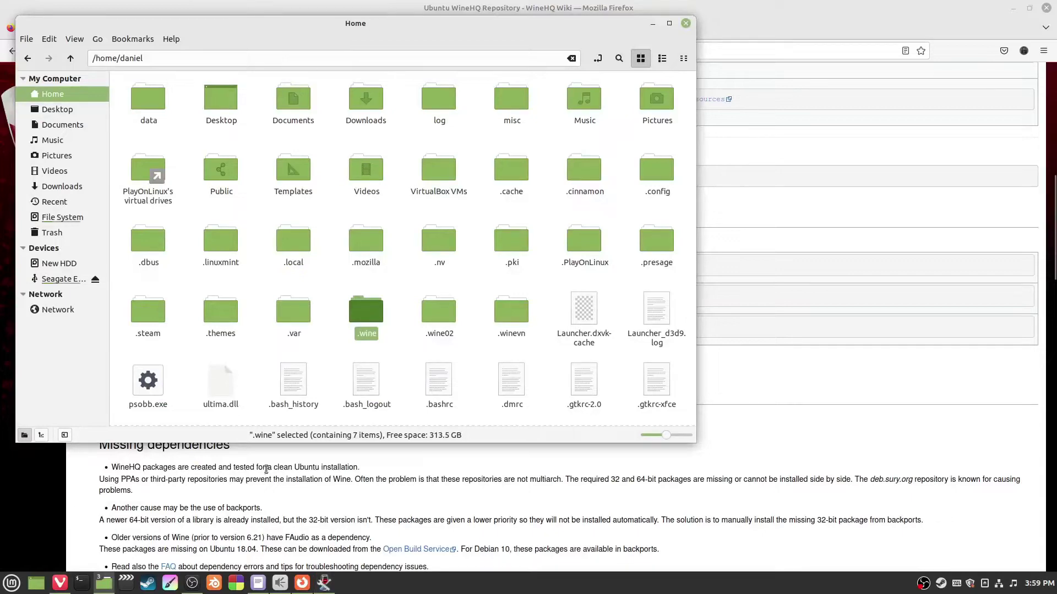
mouse_move(105, 582)
left_click(183, 547)
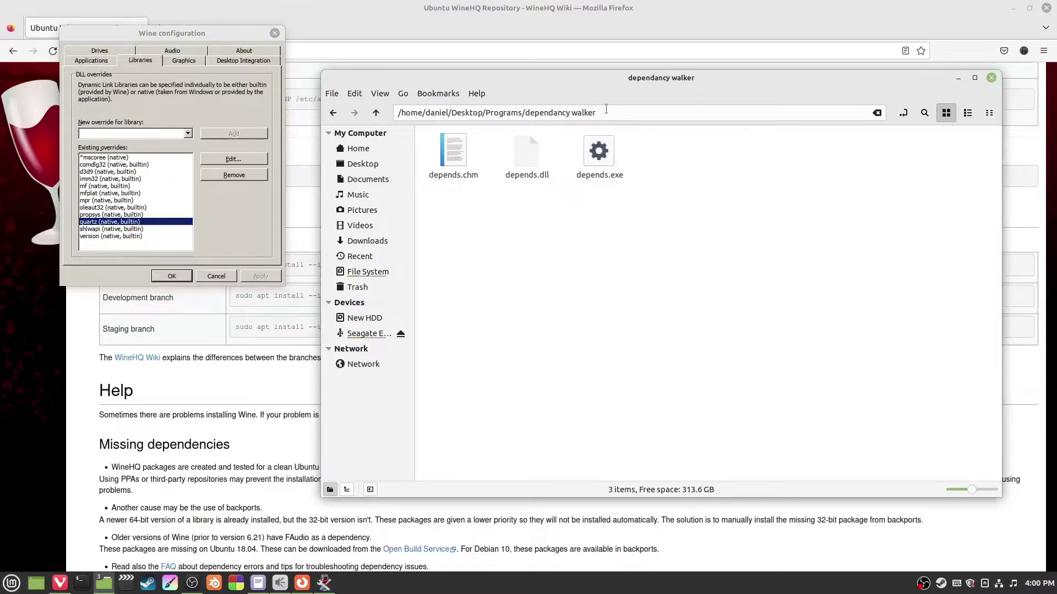
- Launch Dependency Walker from depends.exe and bring the Ultima-PSOBB folder alongside it
double_click(600, 155)
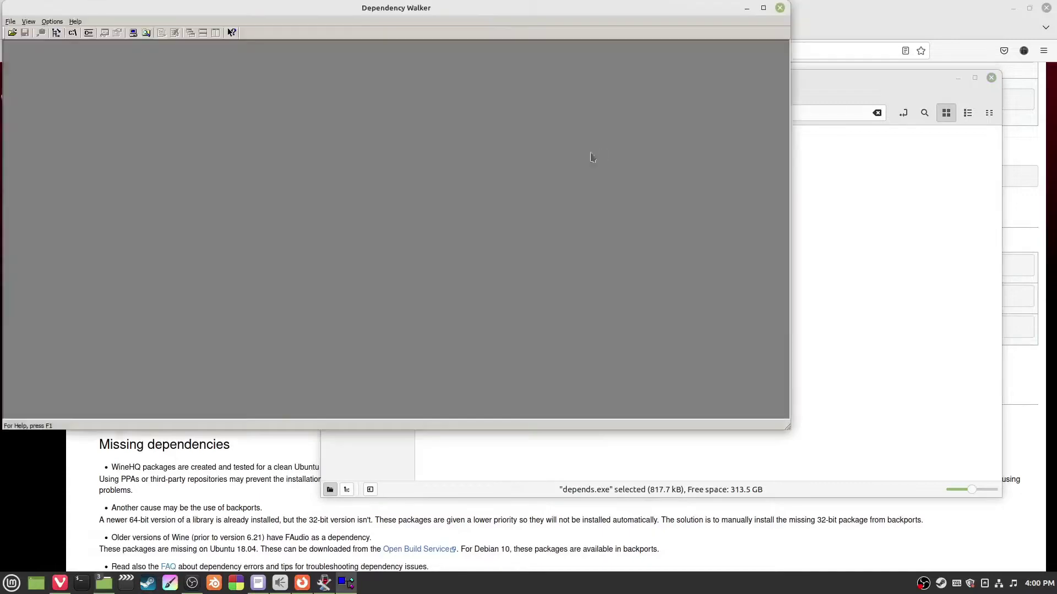
left_click_drag(479, 14, 617, 76)
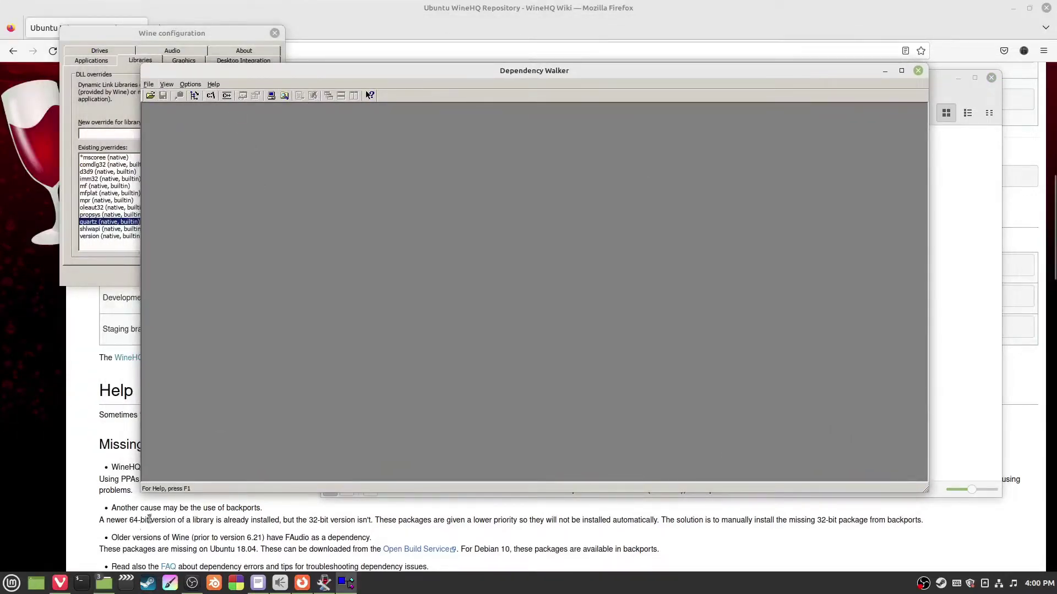
mouse_move(103, 582)
left_click(108, 538)
left_click_drag(513, 51, 374, 69)
- Load psobb.exe into Dependency Walker, dismiss the missing-import error, and minimize the folder
left_click_drag(278, 215, 754, 238)
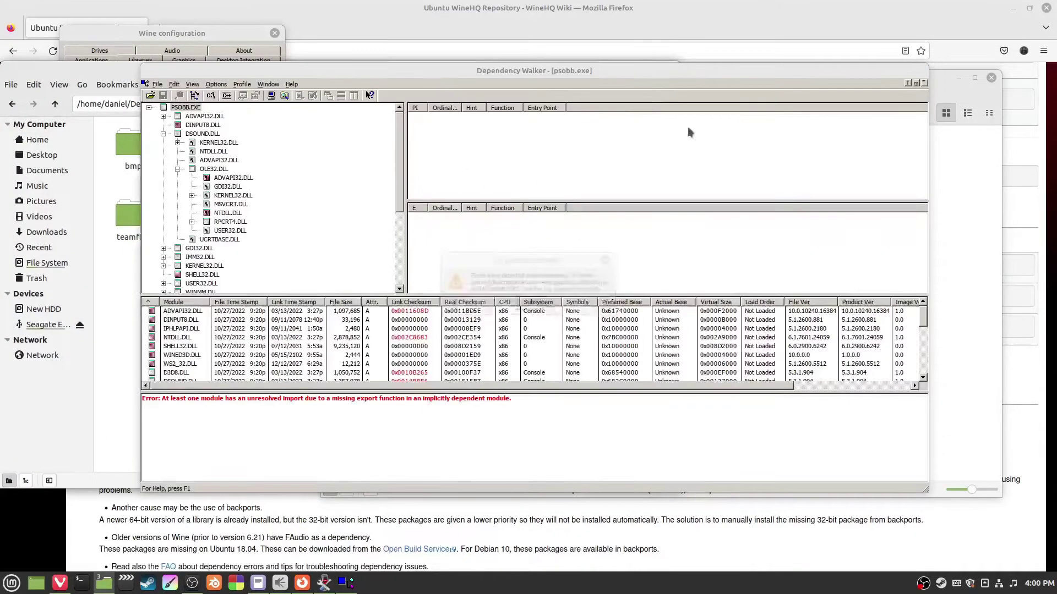
left_click(529, 304)
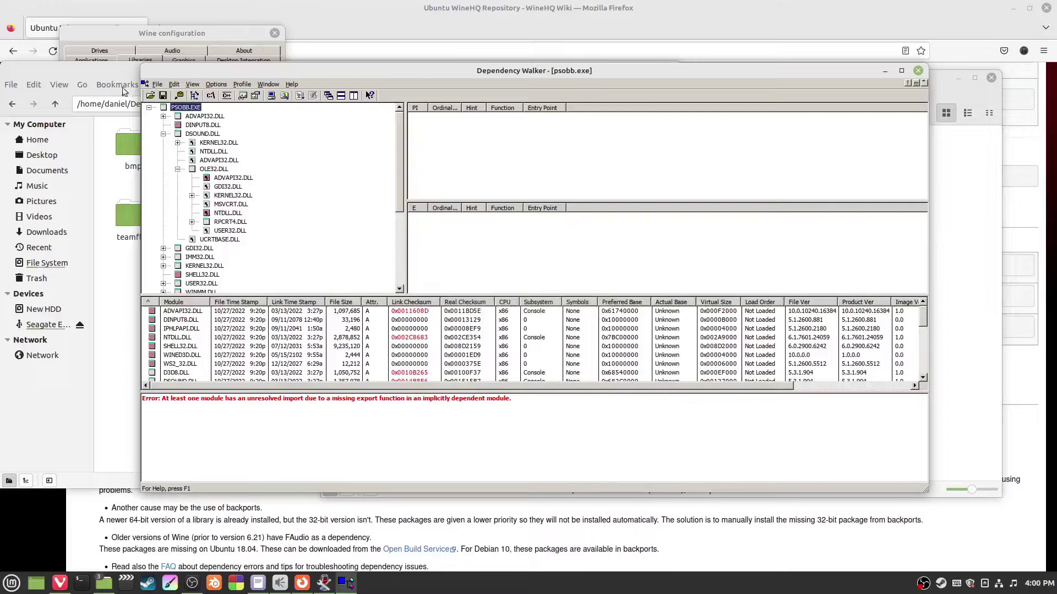
left_click_drag(110, 68, 295, 67)
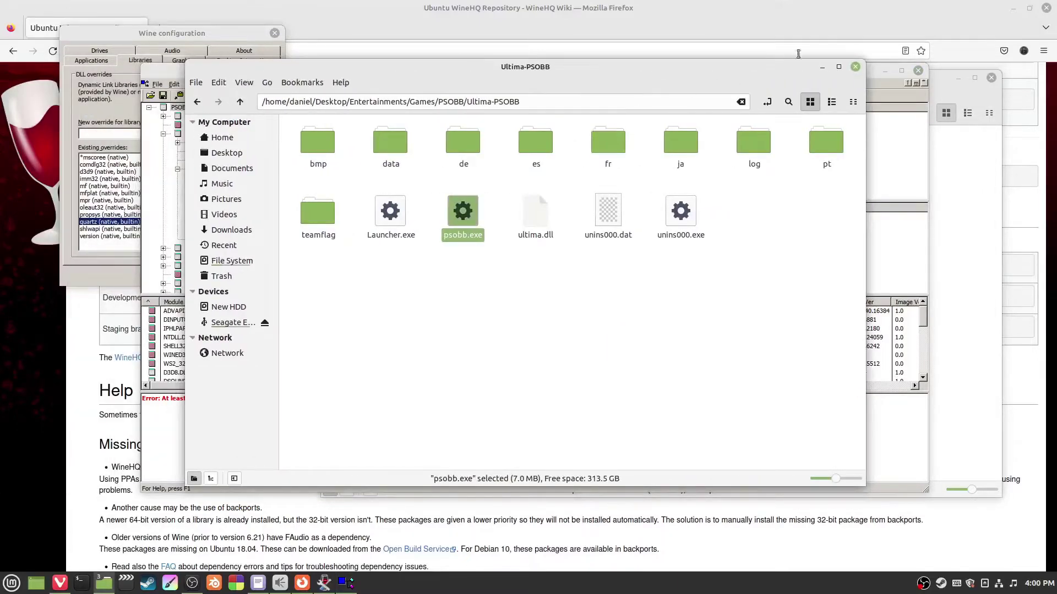
left_click(823, 67)
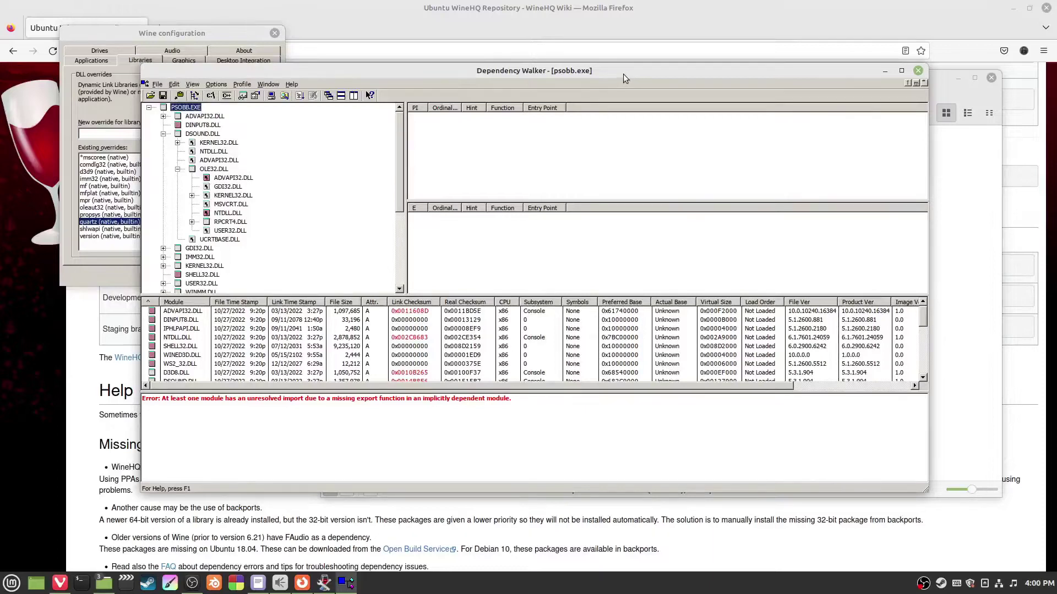
- Move Dependency Walker right to uncover the Wine configuration window
left_click_drag(623, 74, 640, 73)
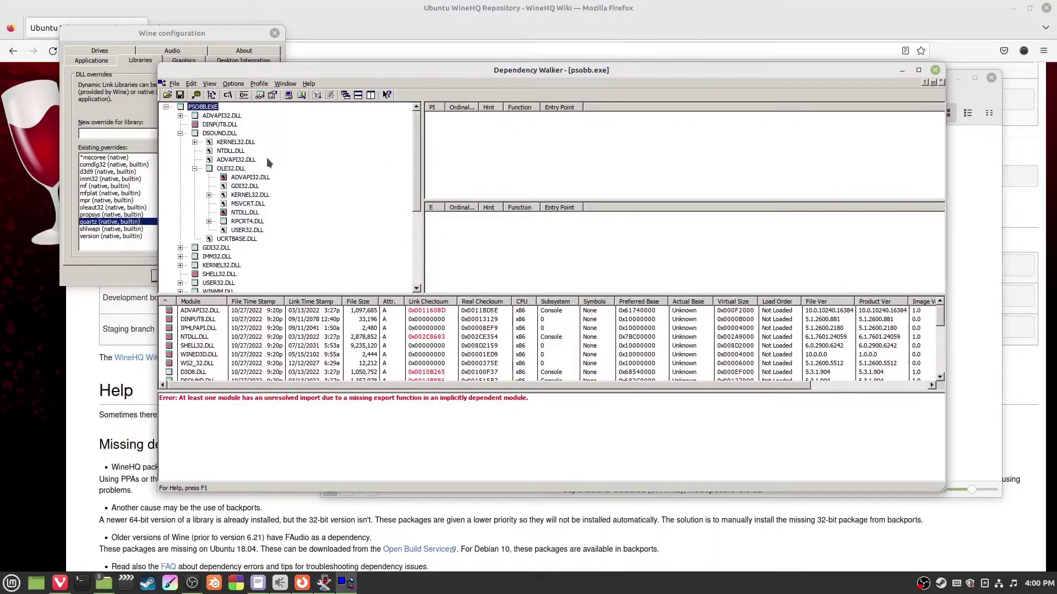
scroll(259, 171, "down", 3)
scroll(242, 165, "up", 3)
left_click_drag(301, 71, 403, 71)
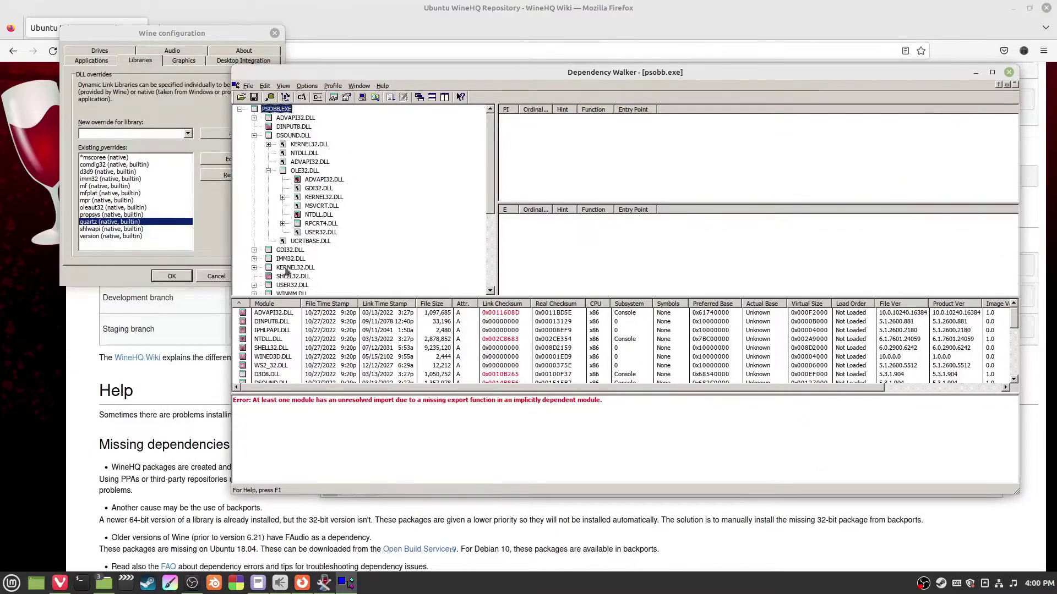
scroll(267, 361, "down", 5)
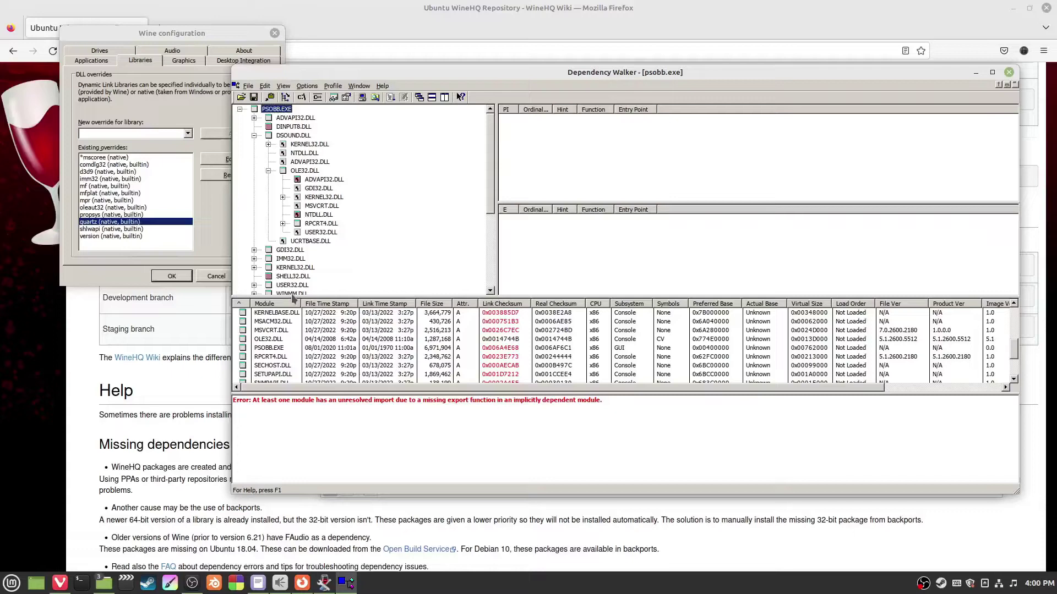
- Collapse the DSOUND, ADVAPI32, WSOCK32 and D3D8 branches, then inspect D3D8.DLL's and WINMM.DLL's functions
left_click(254, 136)
left_click(254, 119)
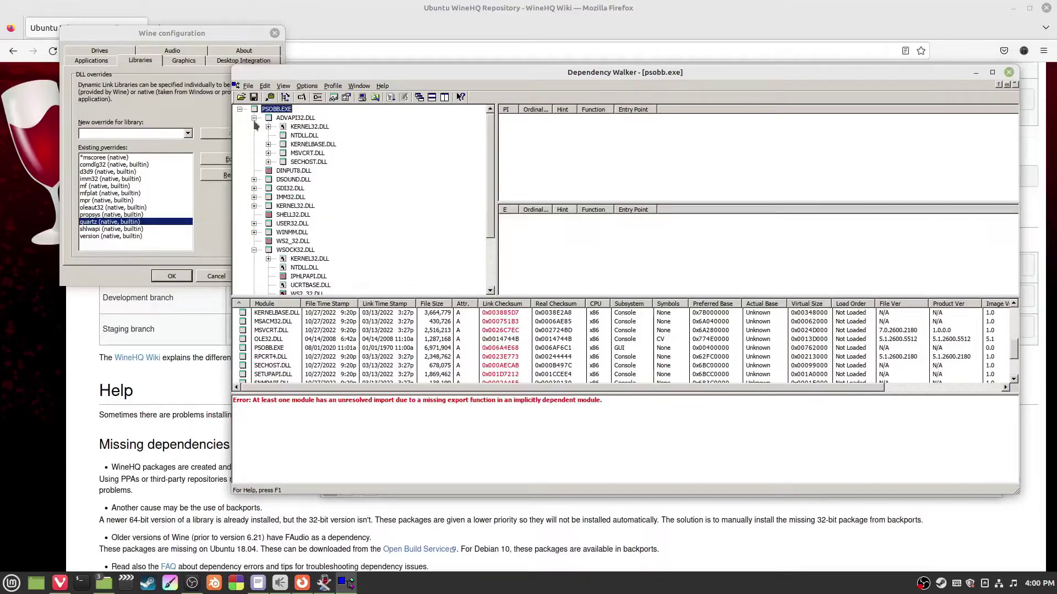
left_click(255, 118)
left_click(254, 206)
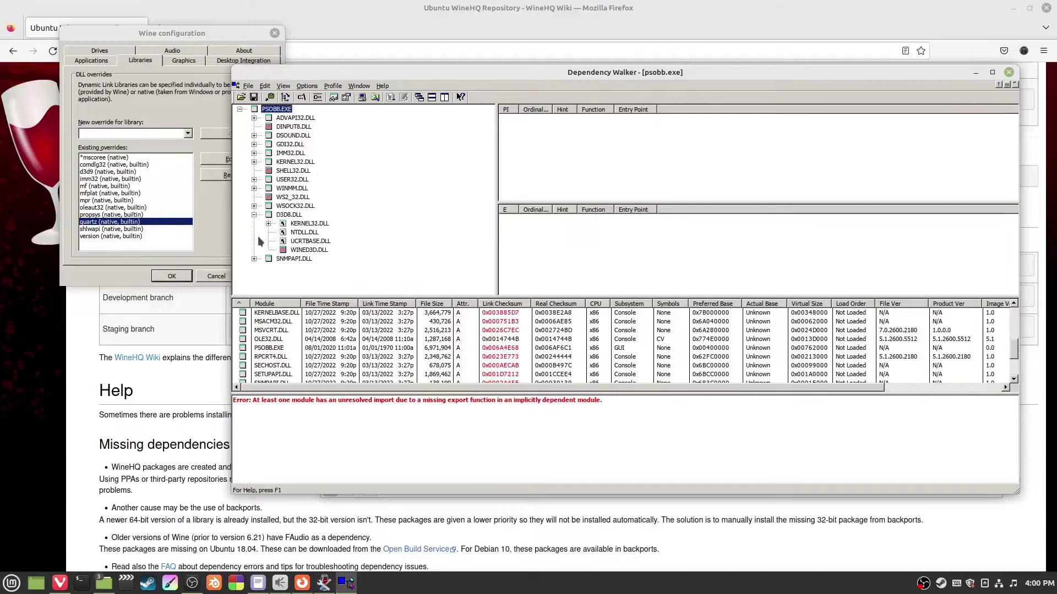
left_click(254, 214)
left_click(288, 215)
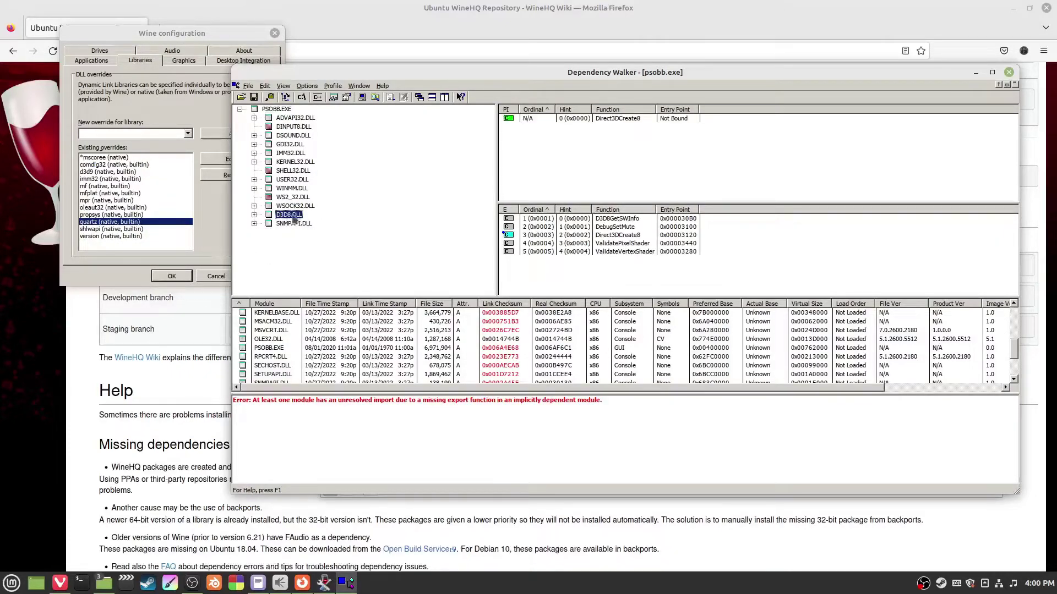
left_click(302, 189)
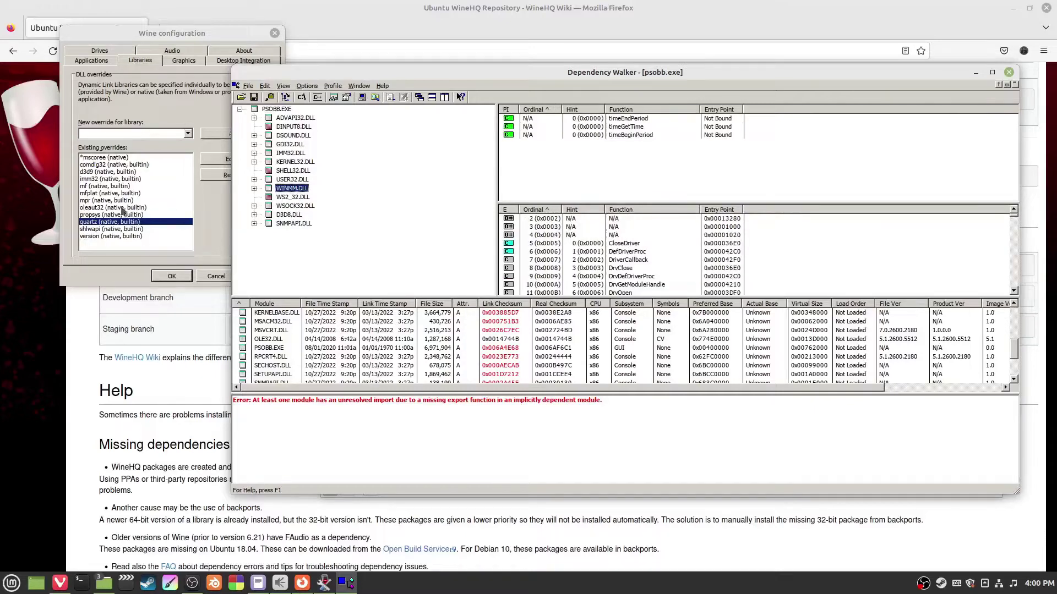
- Add a d3d8 library override in Wine configuration
left_click(188, 135)
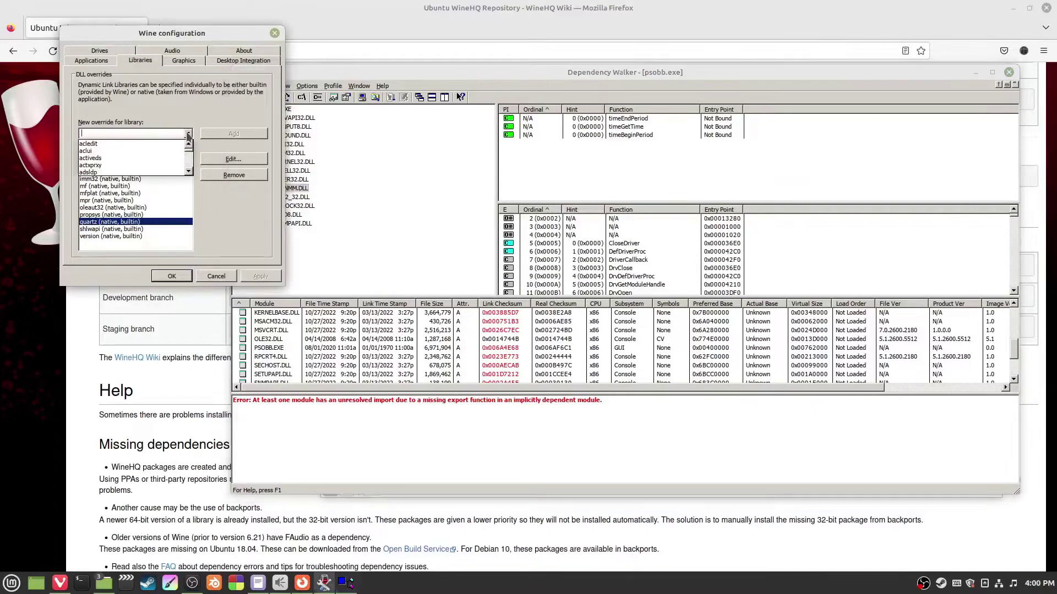
type("d3d")
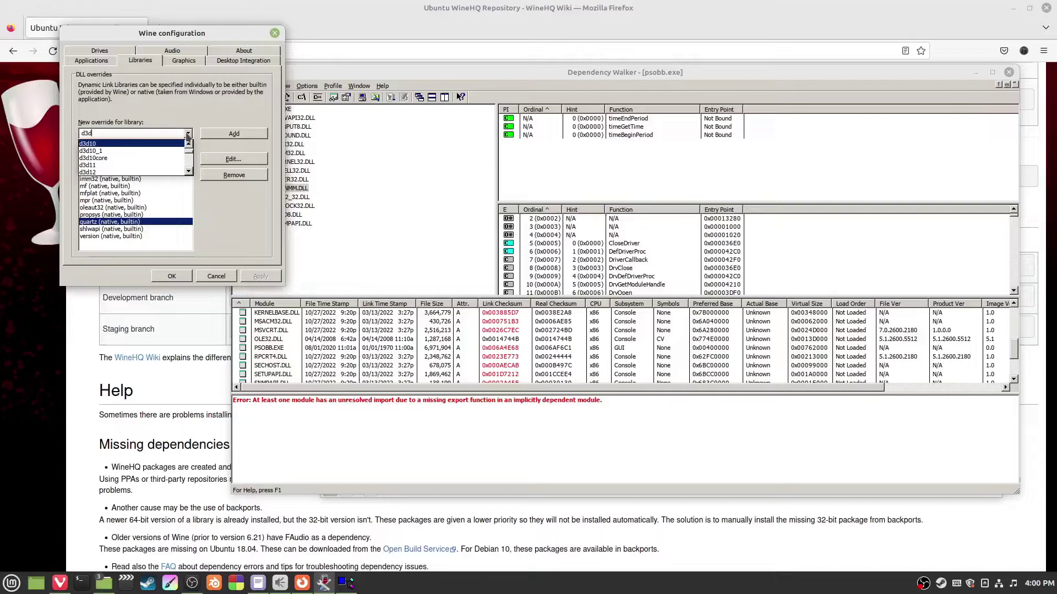
type("8")
left_click(147, 142)
left_click(225, 135)
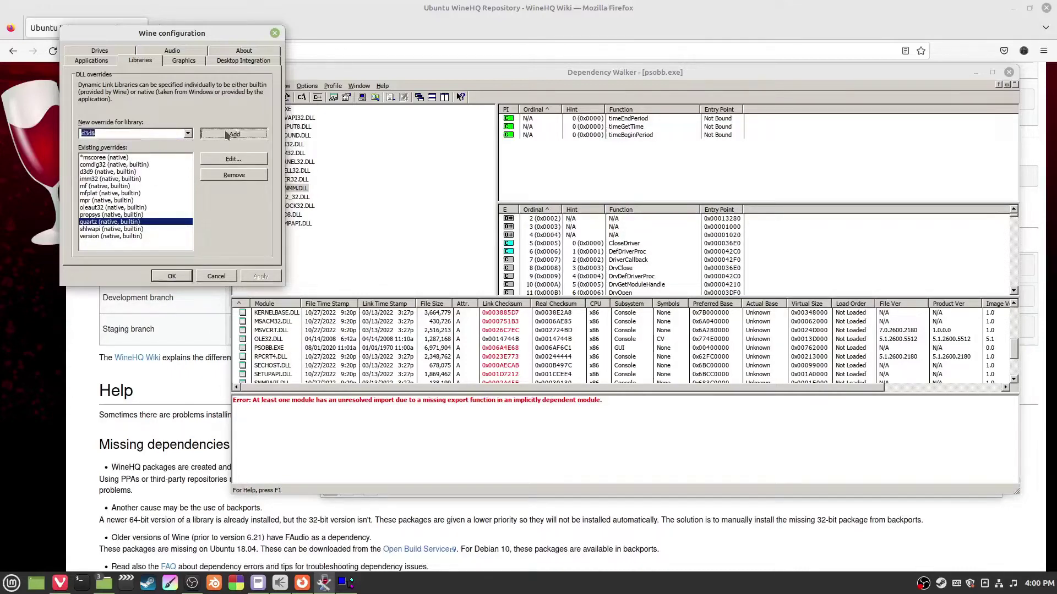
- Check ADVAPI32.DLL's imports, look for an advpack override, then clear the entry
left_click(314, 223)
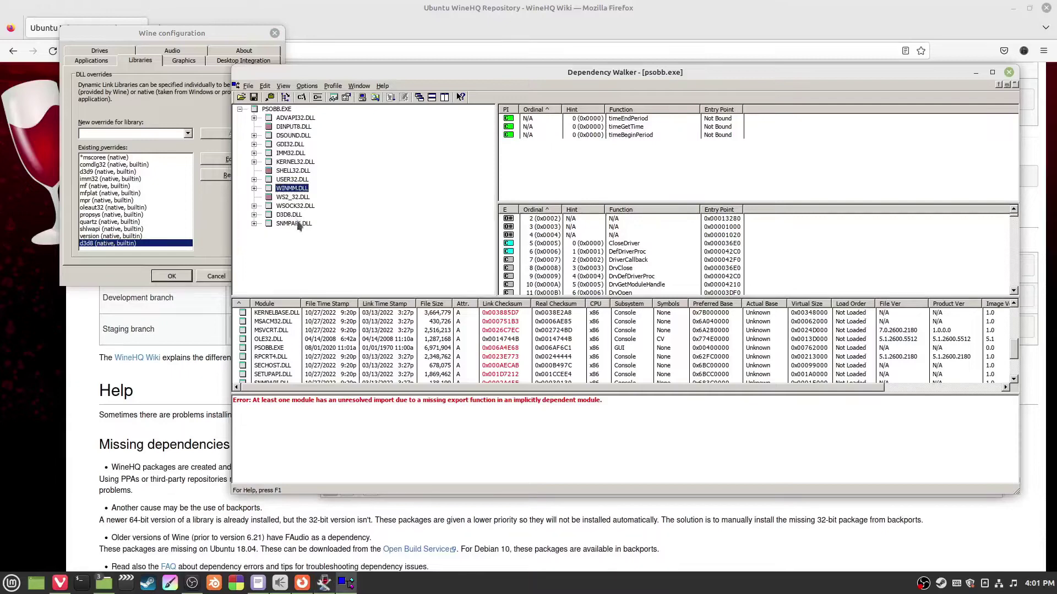
left_click(297, 119)
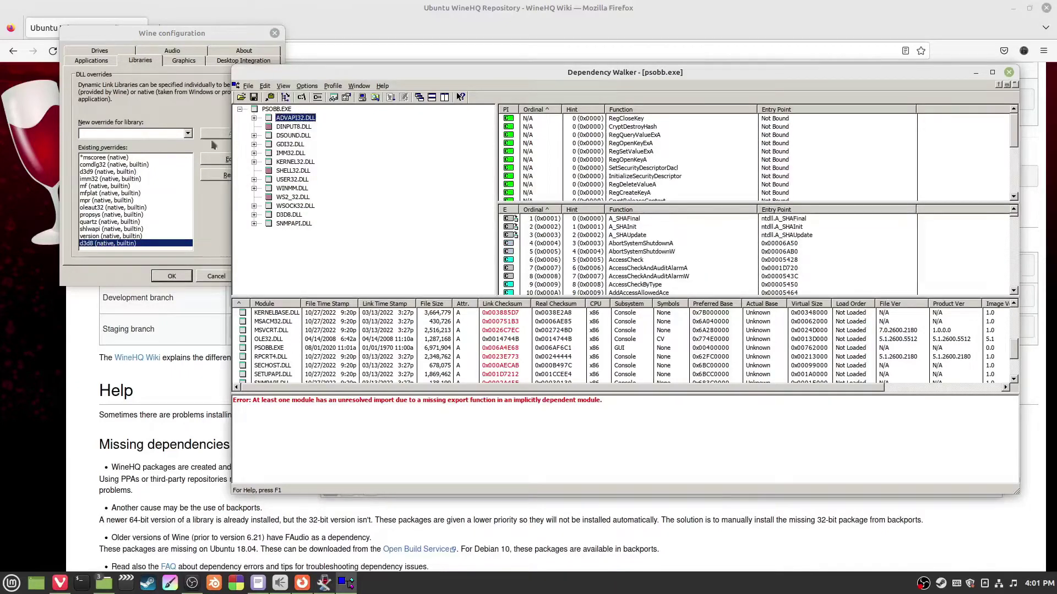
left_click(187, 135)
type("adv")
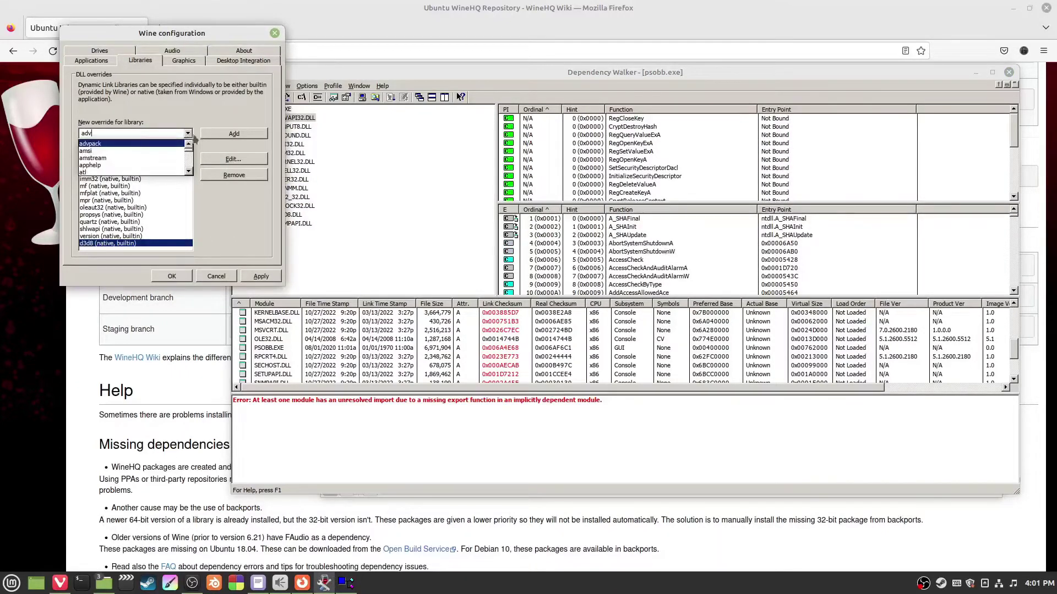
key("alt+Tab")
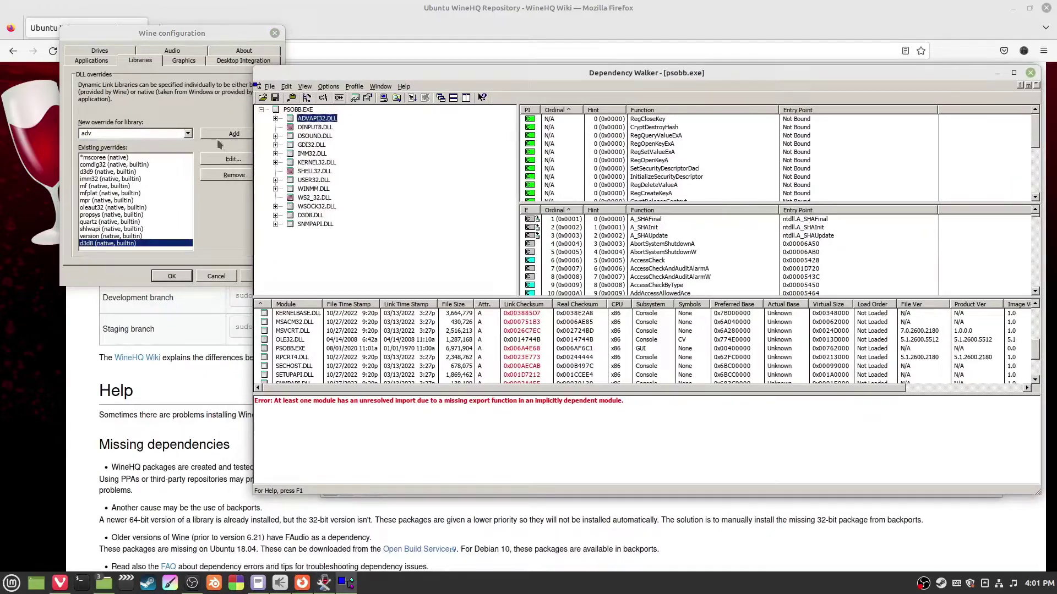
left_click(187, 133)
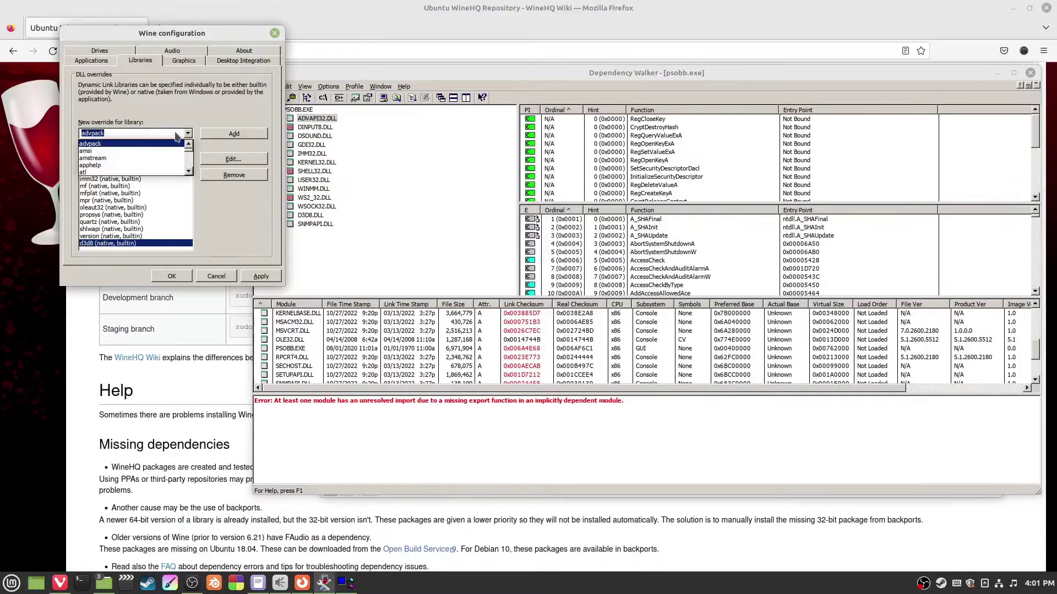
scroll(157, 157, "up", 3)
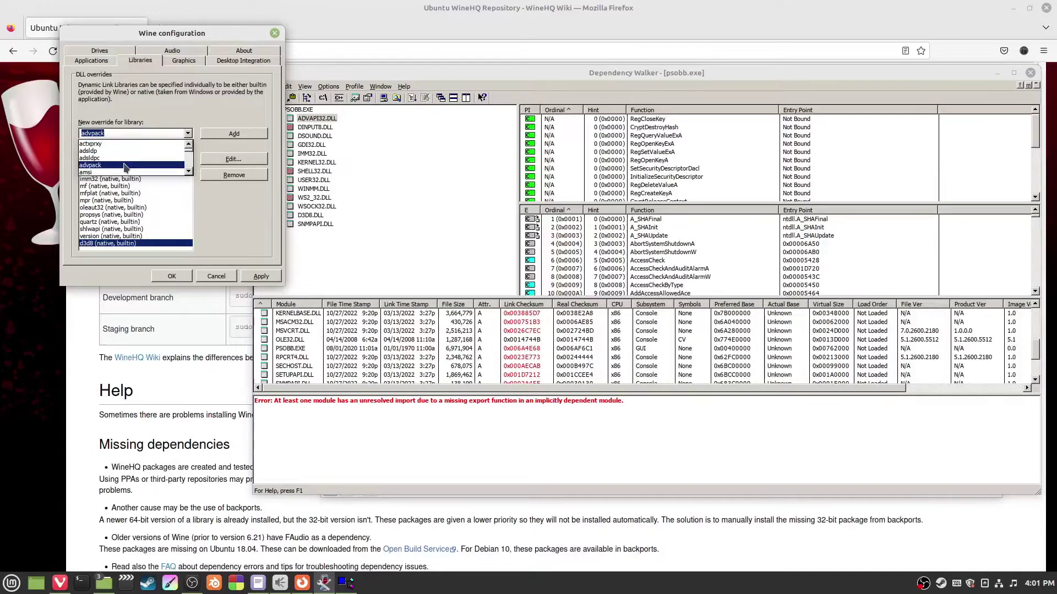
left_click(110, 165)
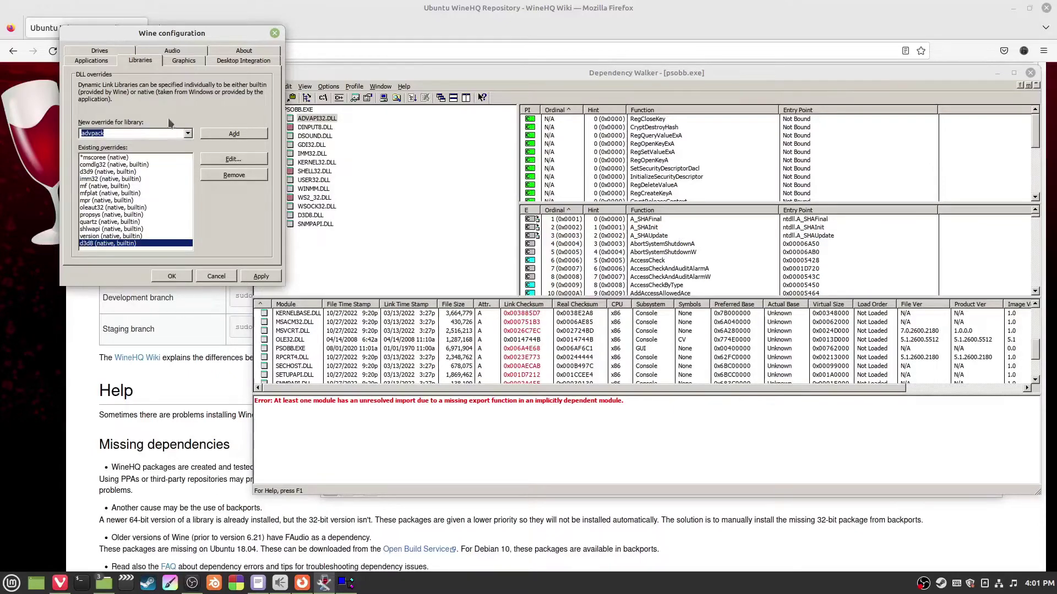
key("BackSpace")
- Check DINPUT8.DLL's imports and add a dinput8 library override
left_click(335, 126)
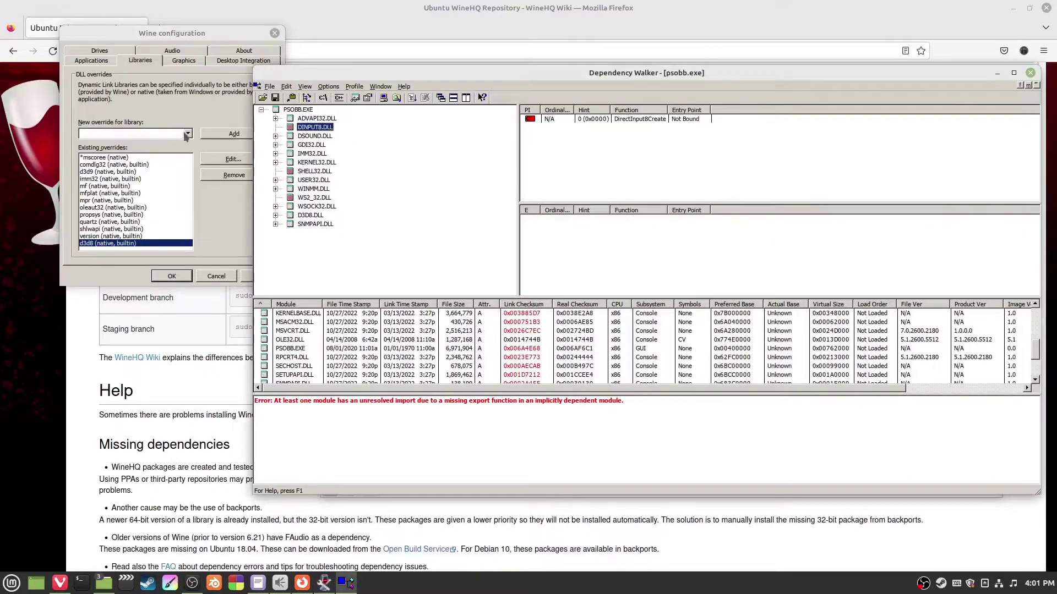
left_click(205, 152)
type("dinput")
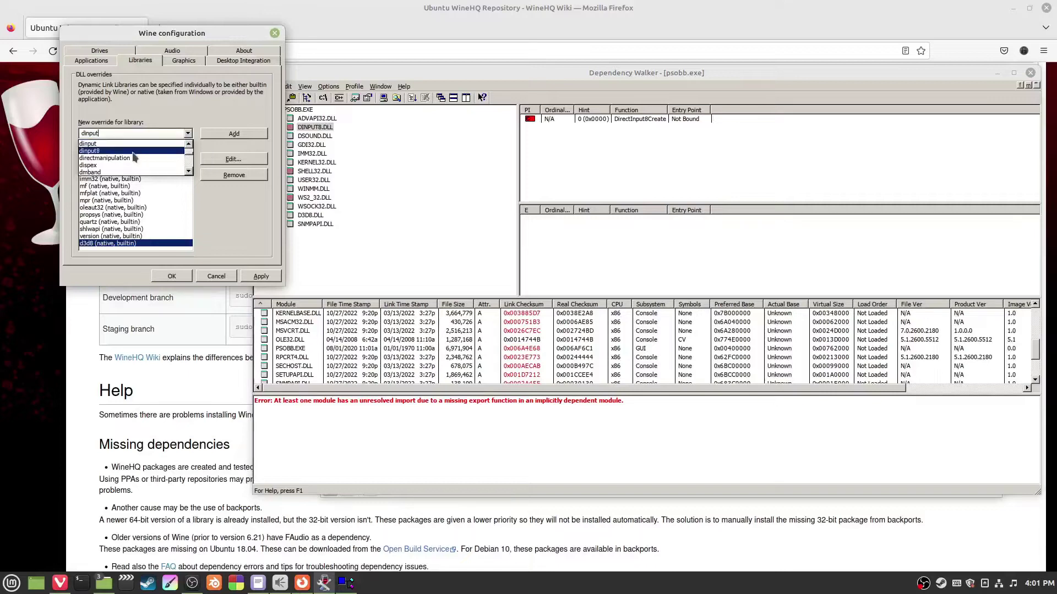
left_click(135, 151)
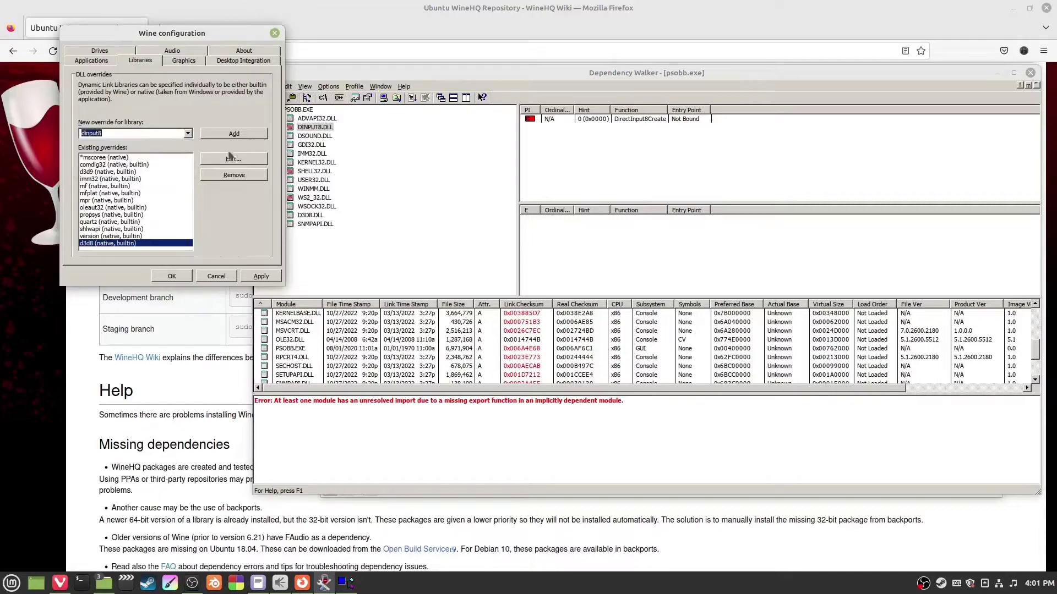
left_click(238, 134)
- Add a dsound library override
left_click(331, 137)
left_click(159, 134)
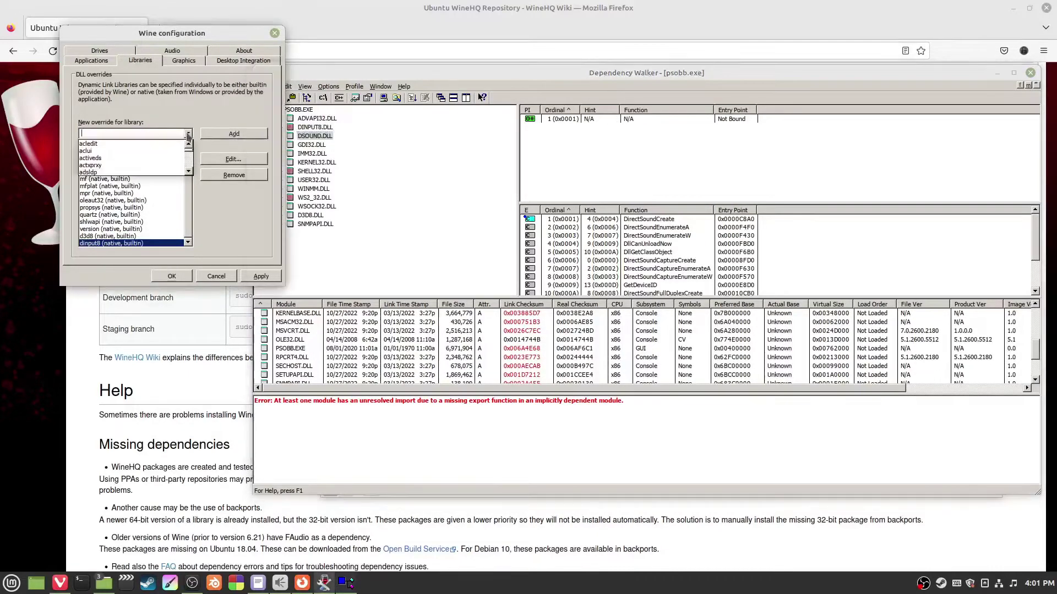
type("ds")
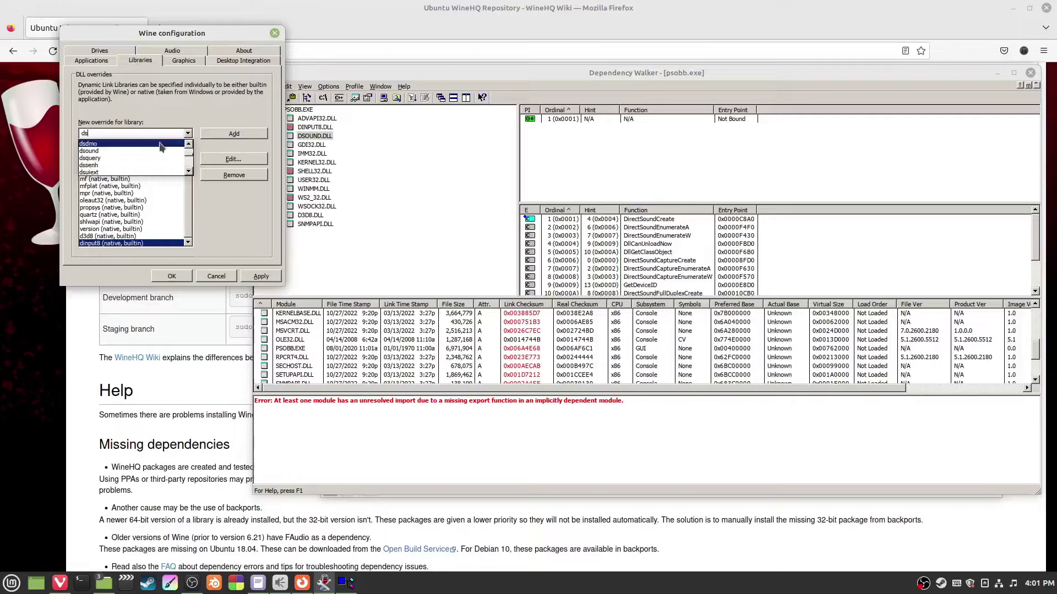
type("ound")
left_click(160, 144)
left_click(225, 136)
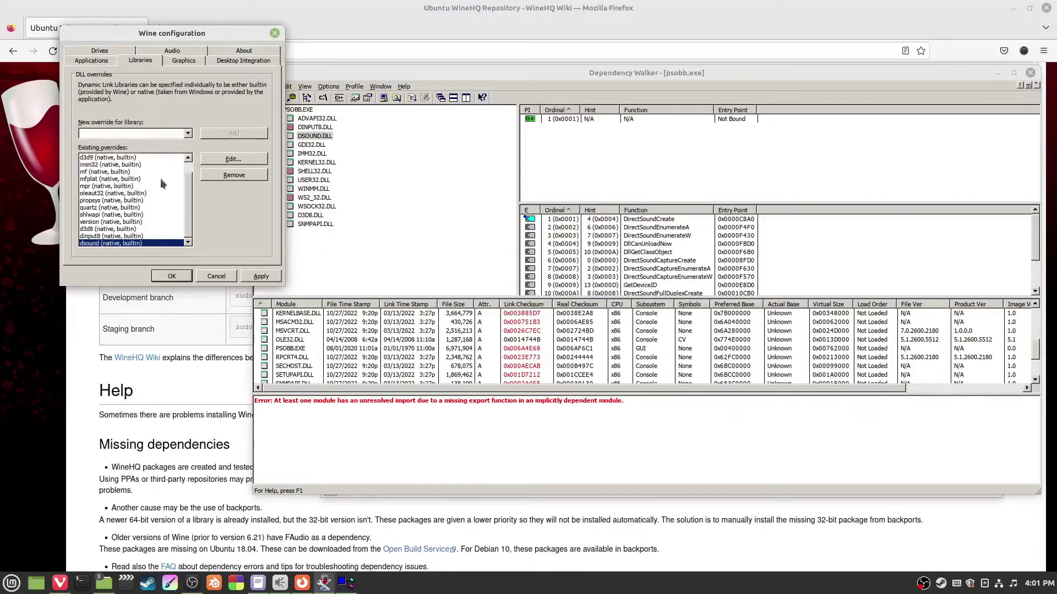
- Check GDI32.DLL's imports, drop gdi32, and add an imm32 library override instead
left_click(321, 145)
left_click(185, 135)
type("gd")
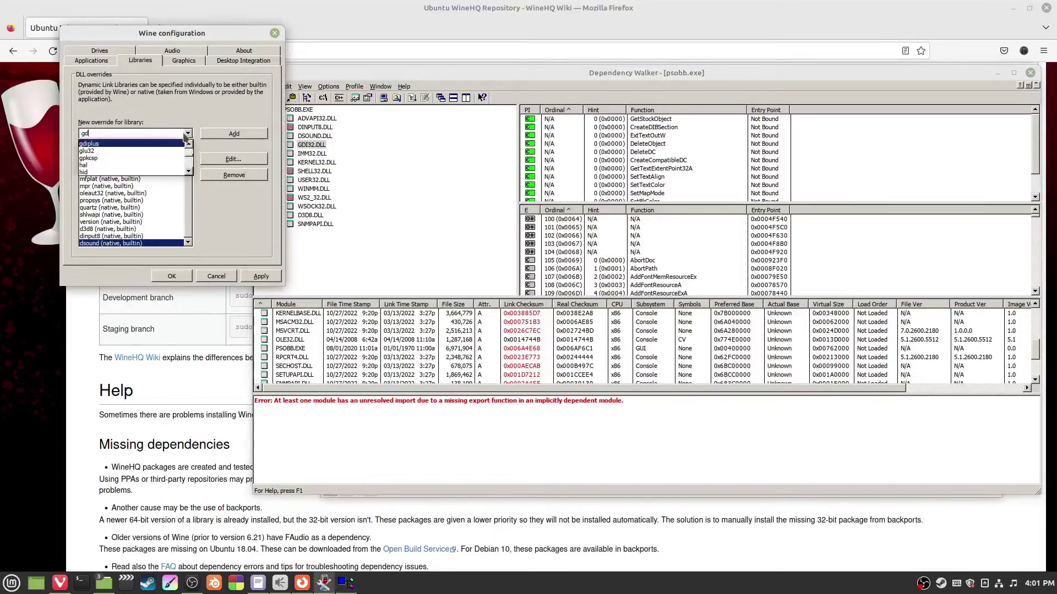
type("i32")
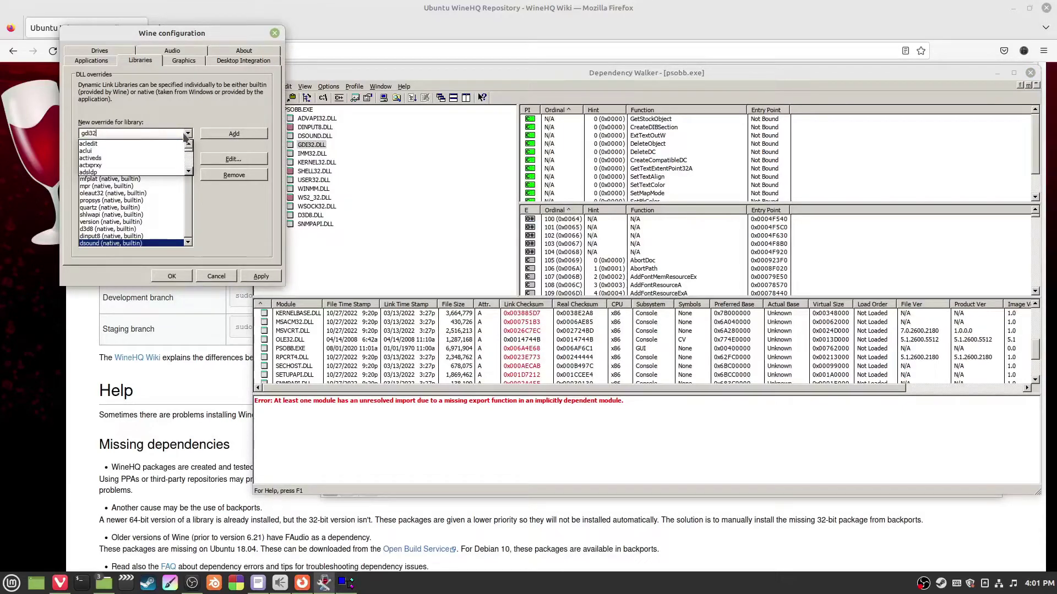
key("BackSpace")
key("BackSpace")
key("BackSpace")
key("BackSpace")
type("imm")
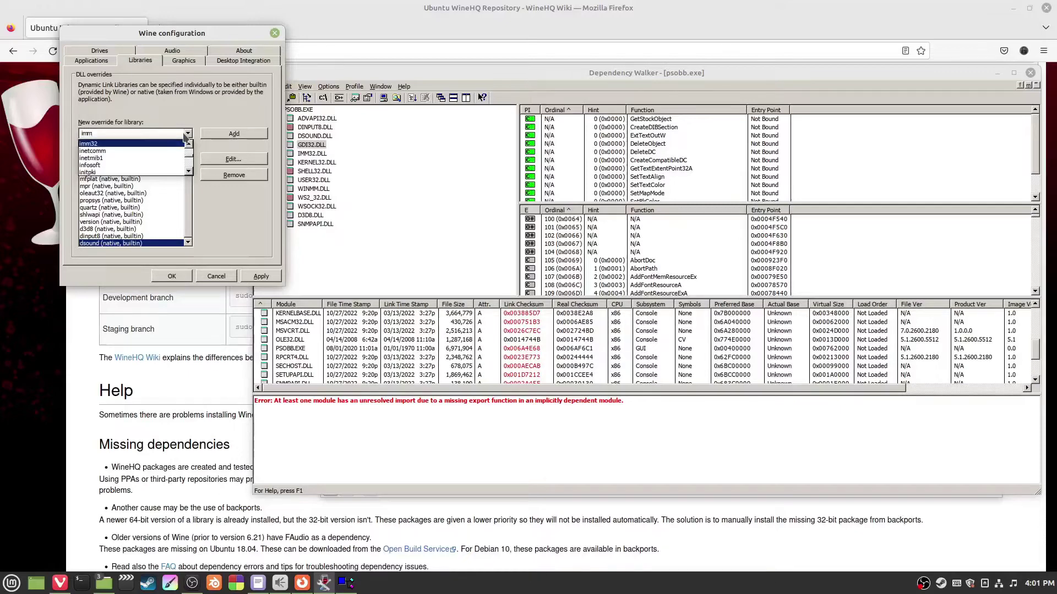
key("Down")
key("Return")
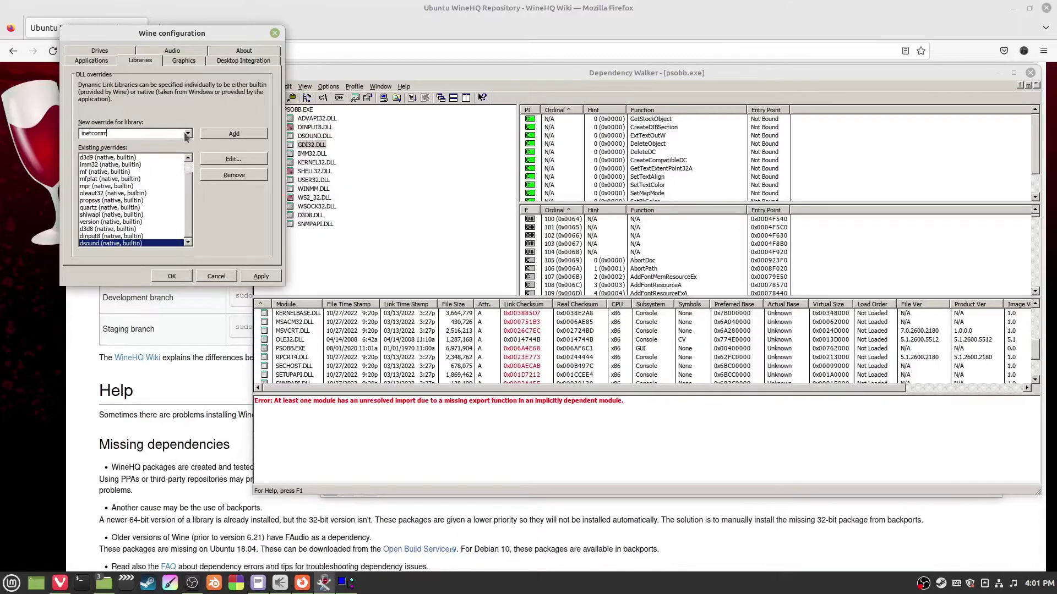
left_click(186, 137)
type("imm")
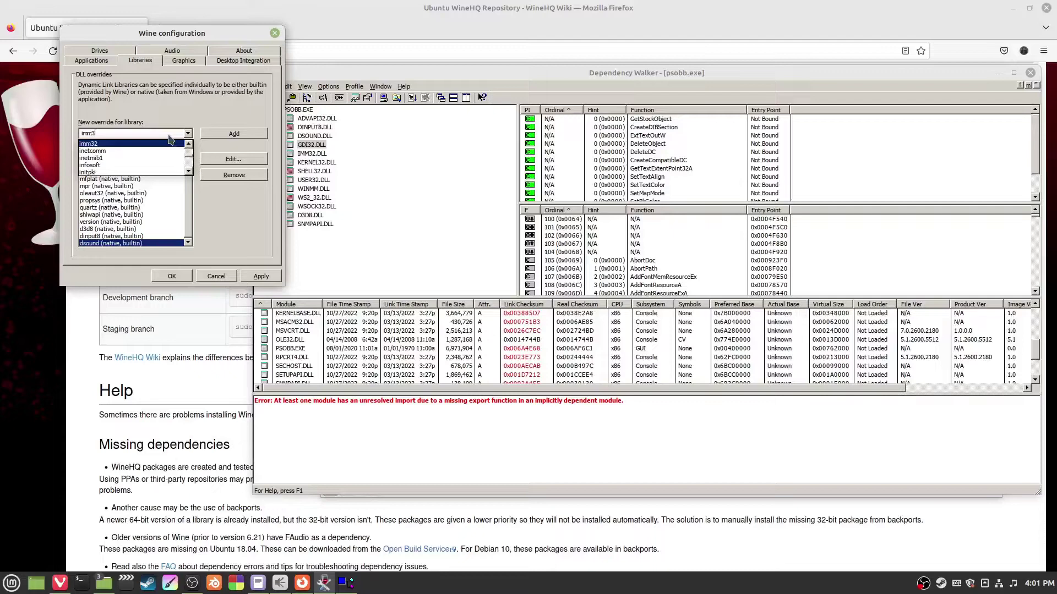
type("3")
left_click(161, 144)
left_click(246, 135)
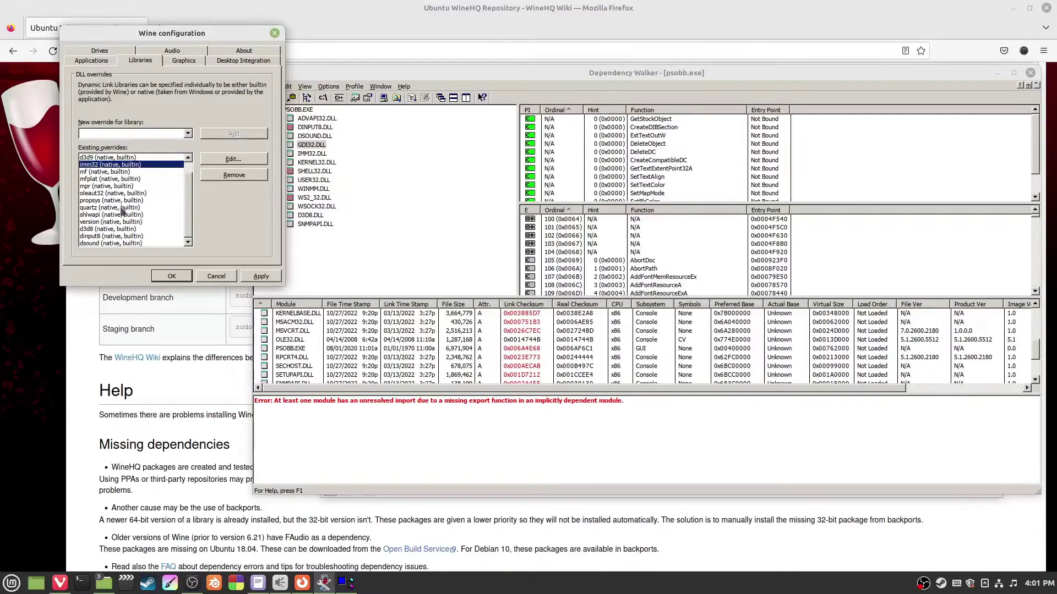
- Compare IMM32, KERNEL32, SHELL32, USER32 and WINMM imports against the overrides, then apply
left_click(137, 177)
left_click(127, 201)
left_click(331, 154)
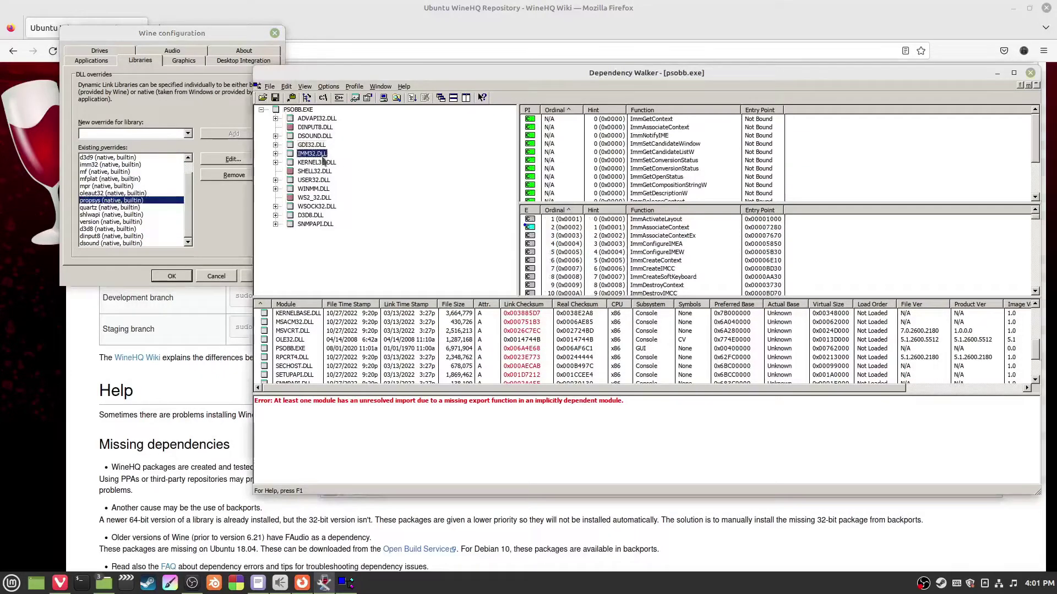
key("Down")
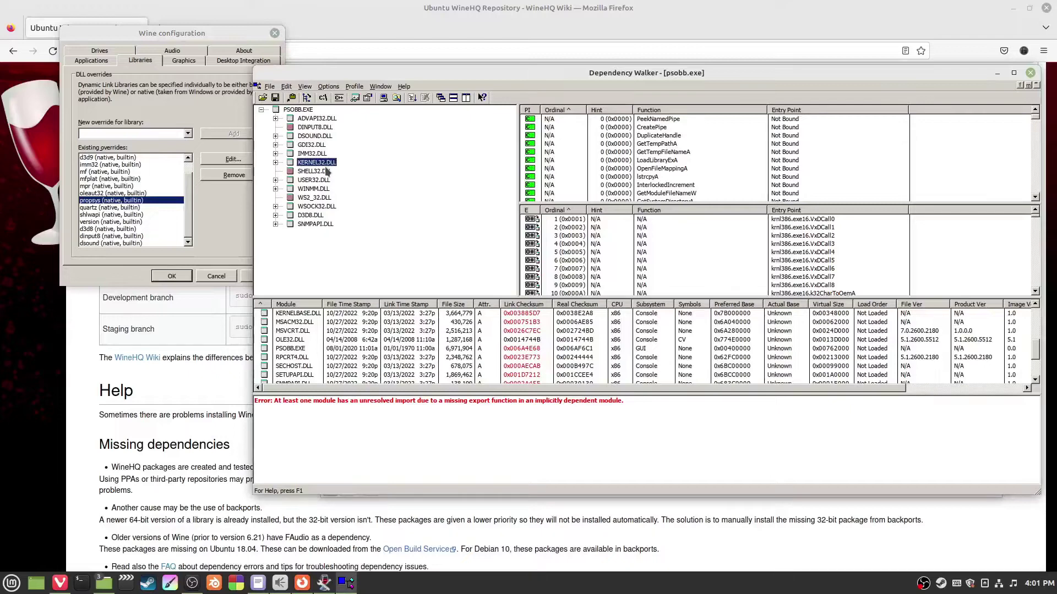
left_click(329, 173)
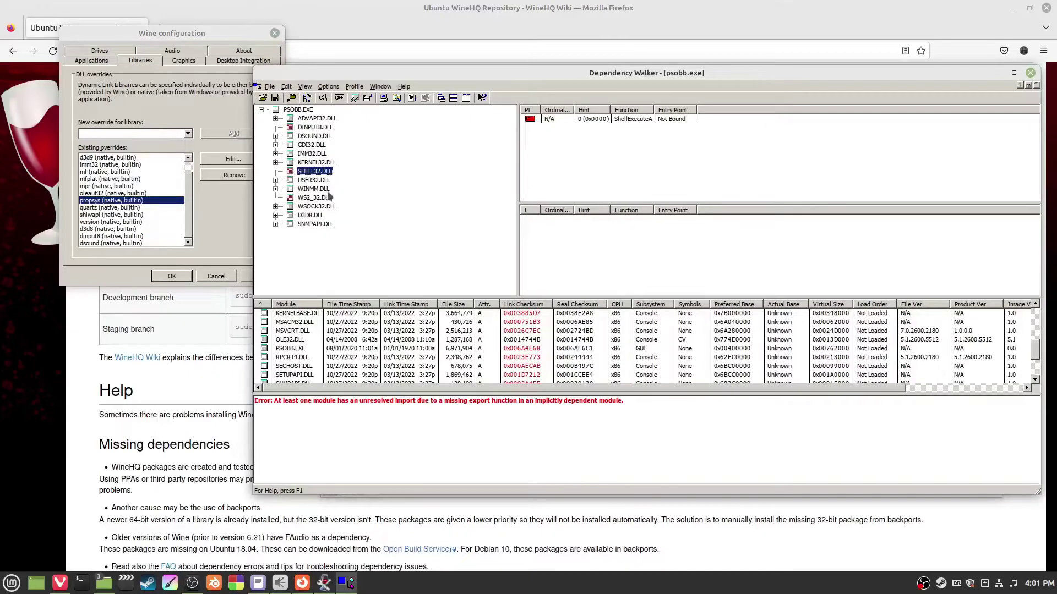
left_click(138, 174)
scroll(147, 221, "up", 1)
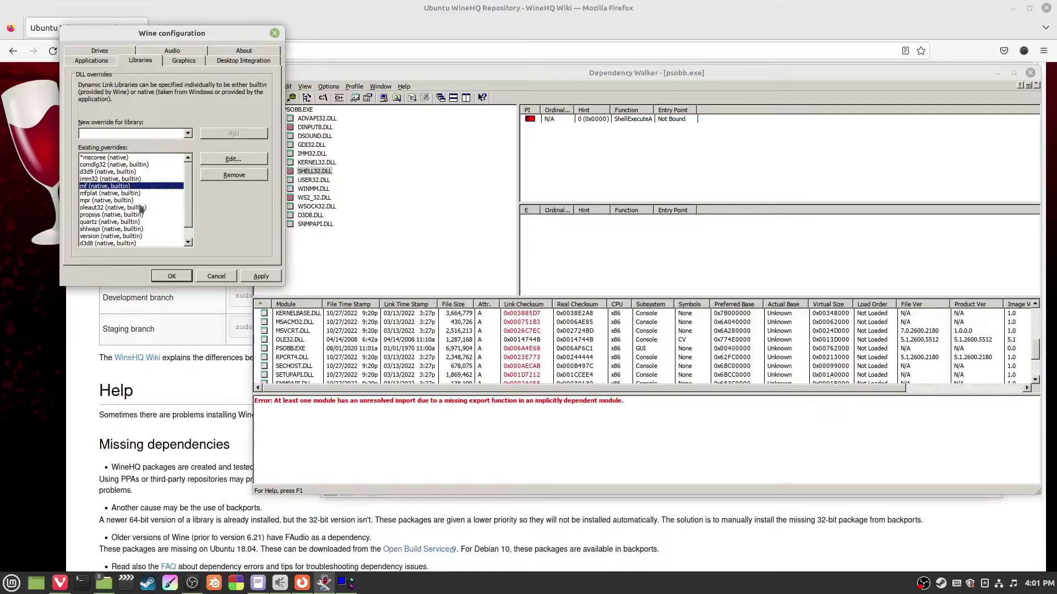
left_click(313, 180)
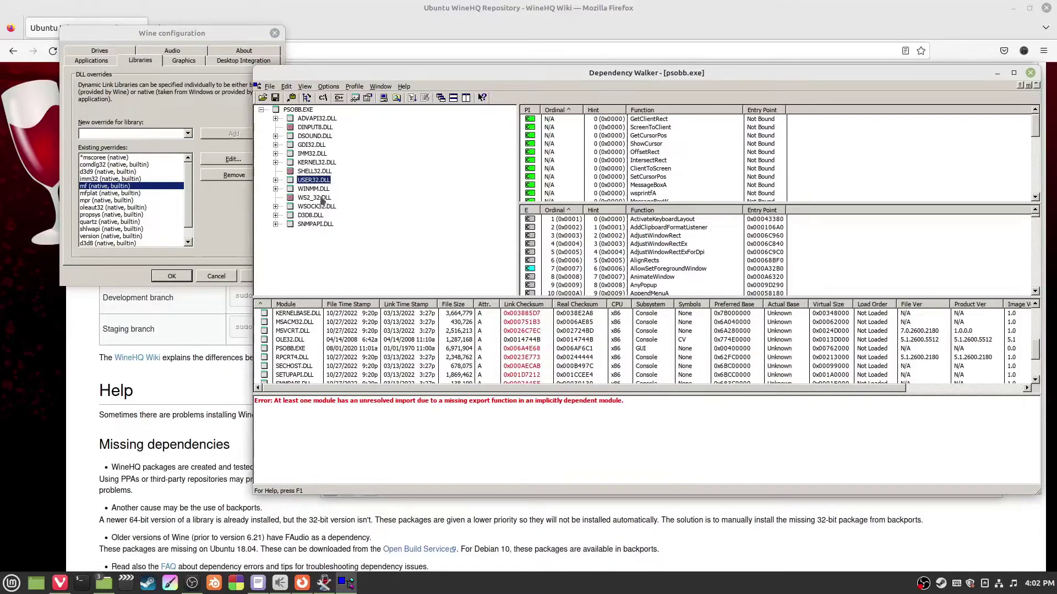
left_click(320, 189)
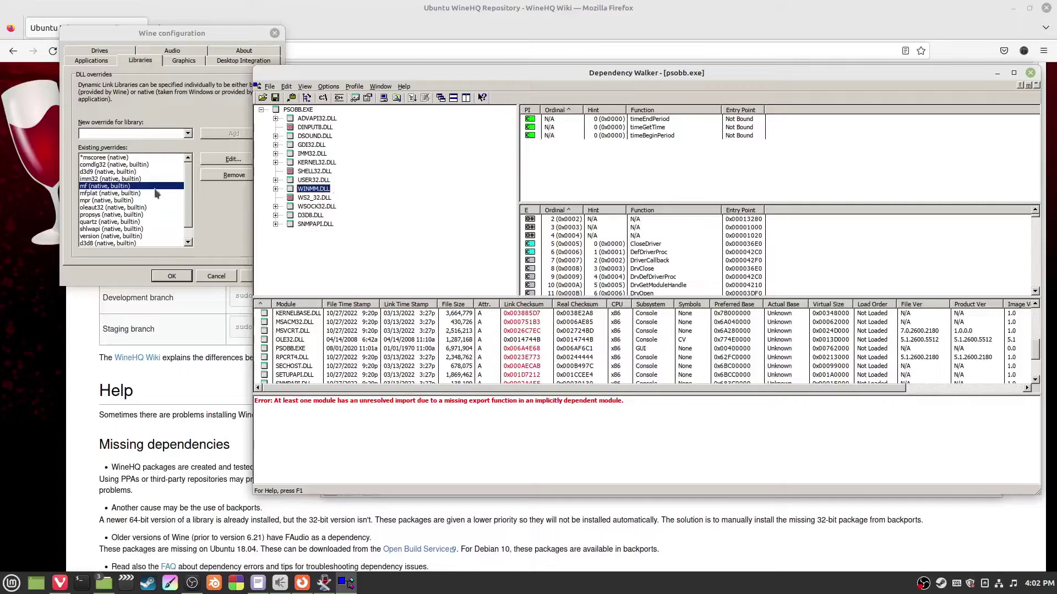
left_click(142, 164)
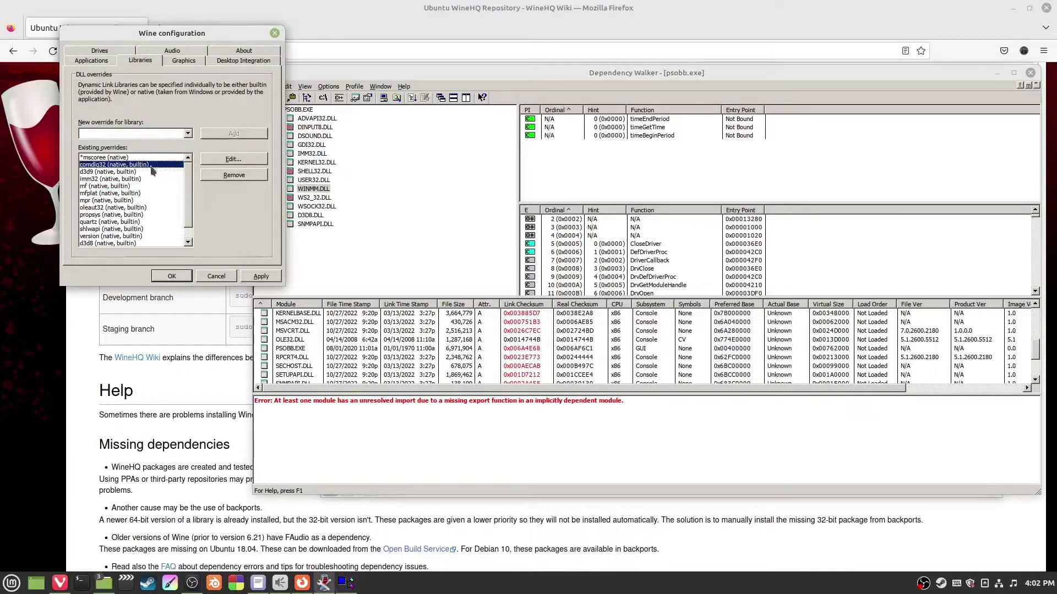
left_click(260, 274)
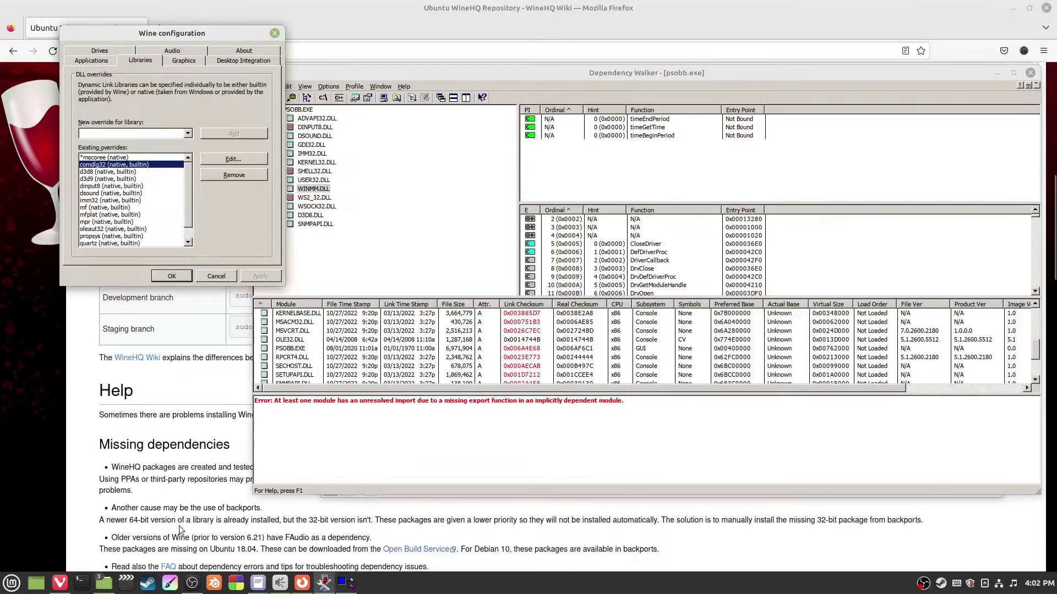
left_click(103, 583)
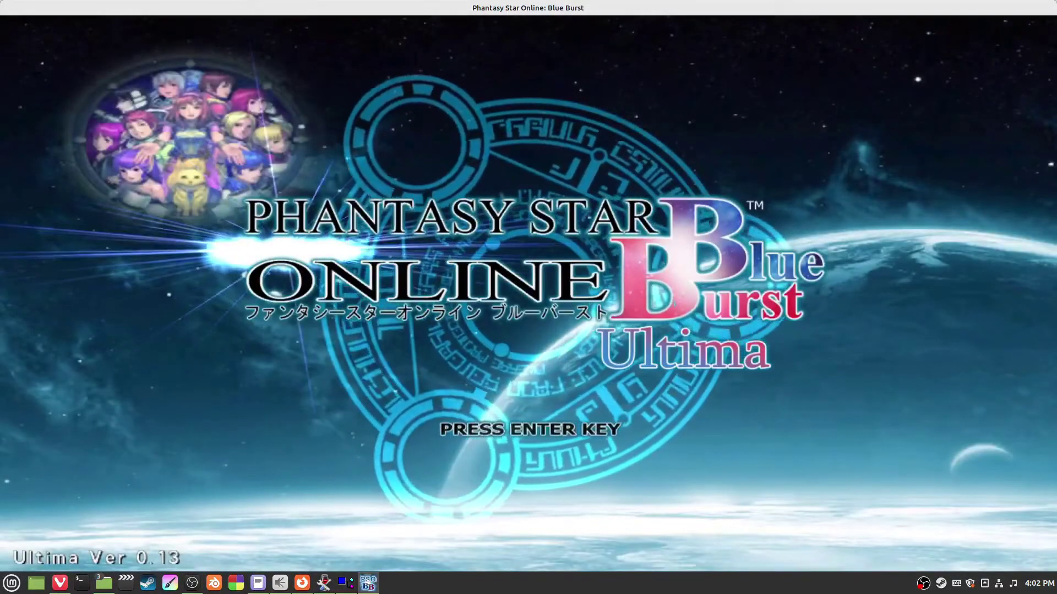
- Open the title menu, choose Exit Game, and answer YES to 'Really OK?'
key("Return")
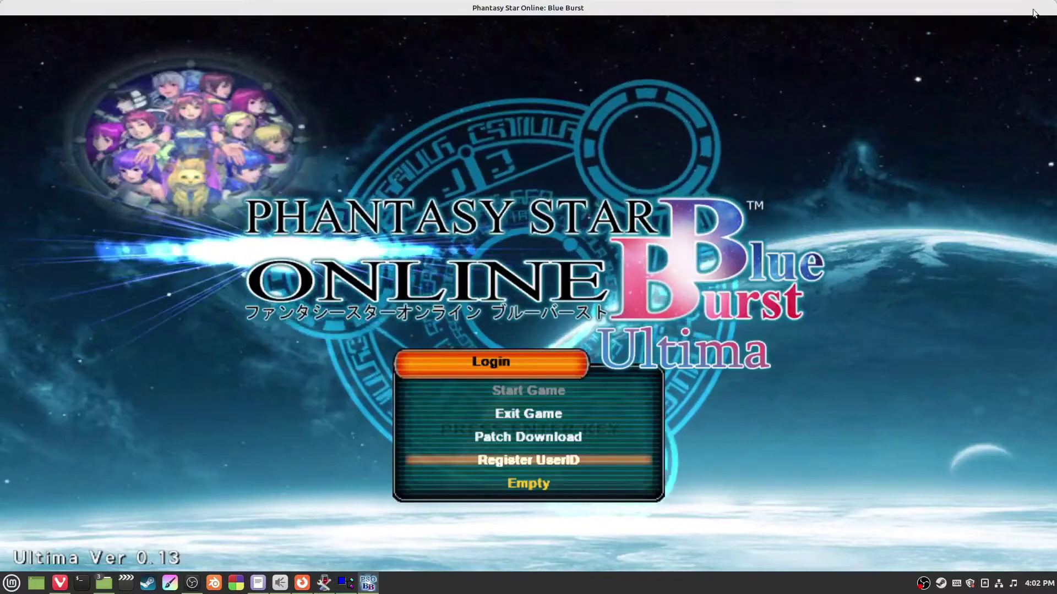
key("Up")
key("Up")
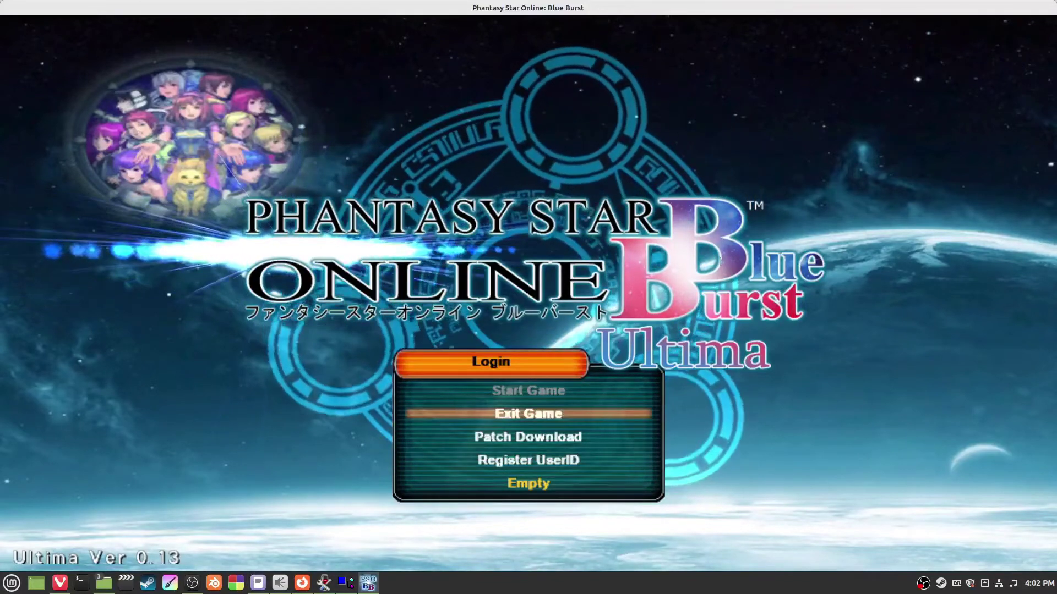
key("Return")
key("Up")
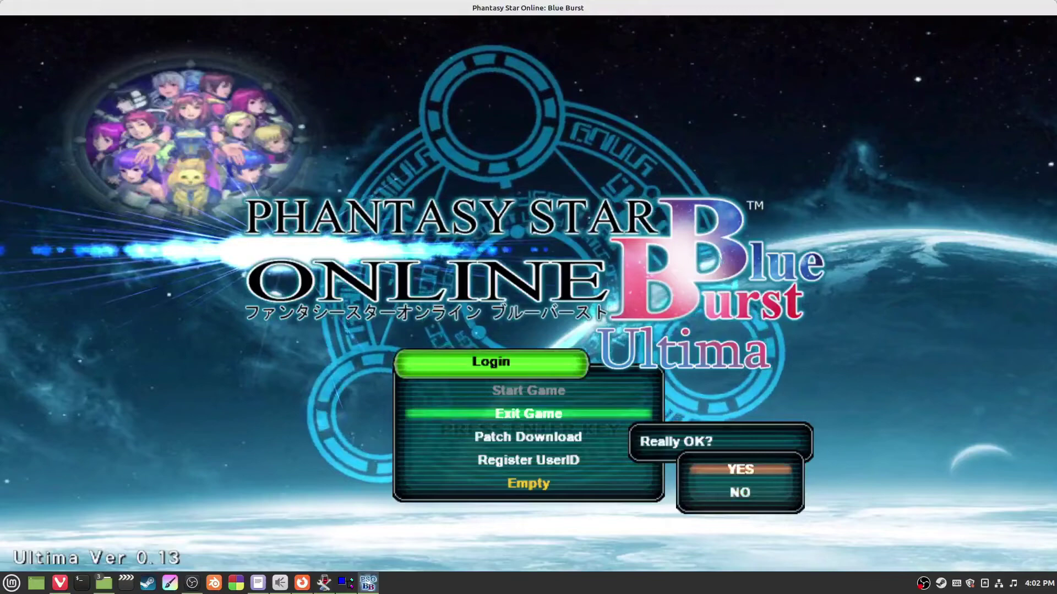
key("Return")
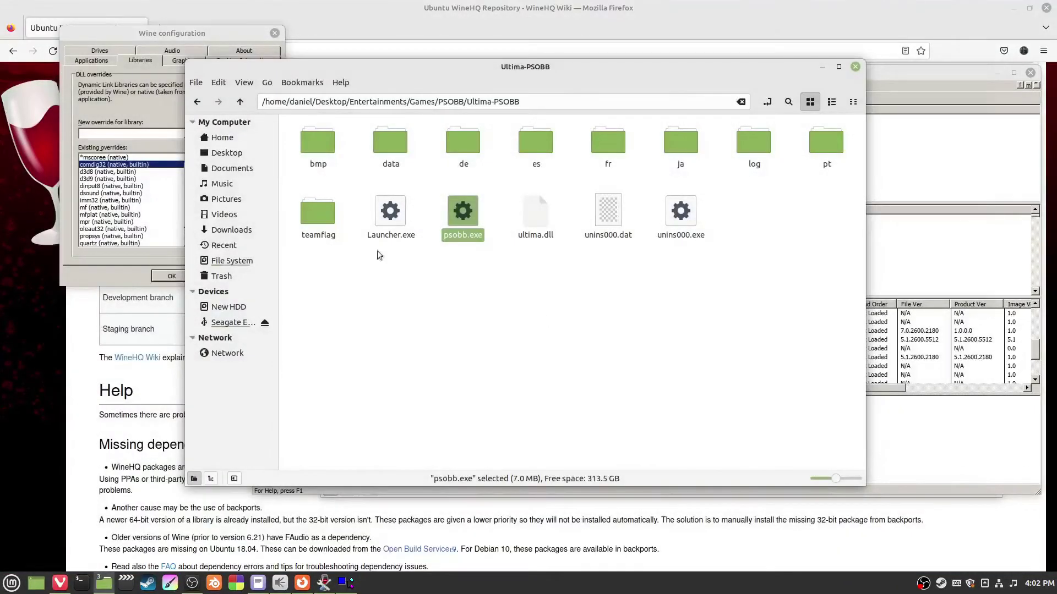
left_click(177, 132)
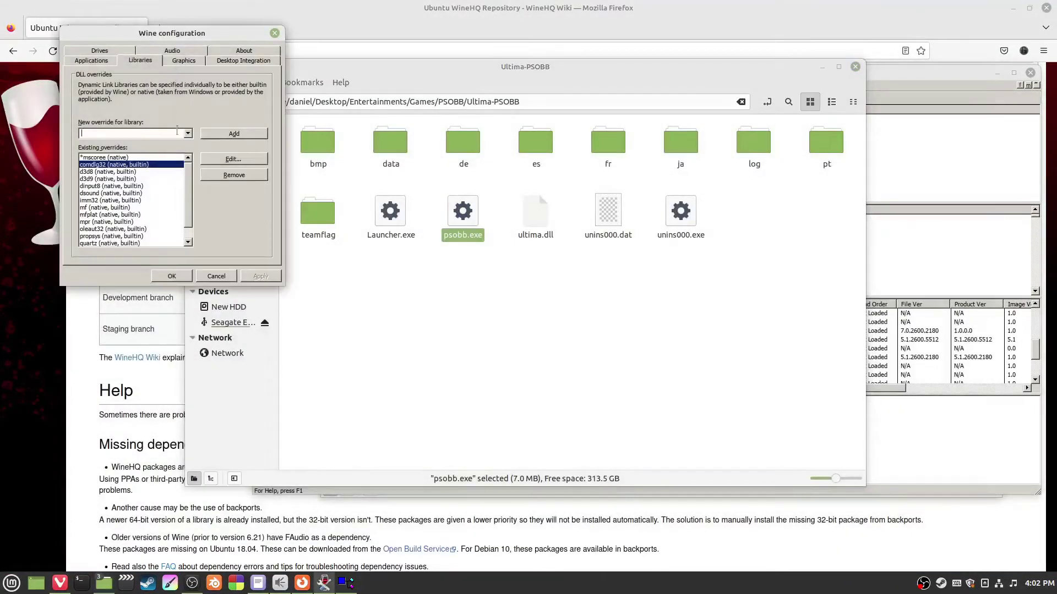
left_click(118, 172)
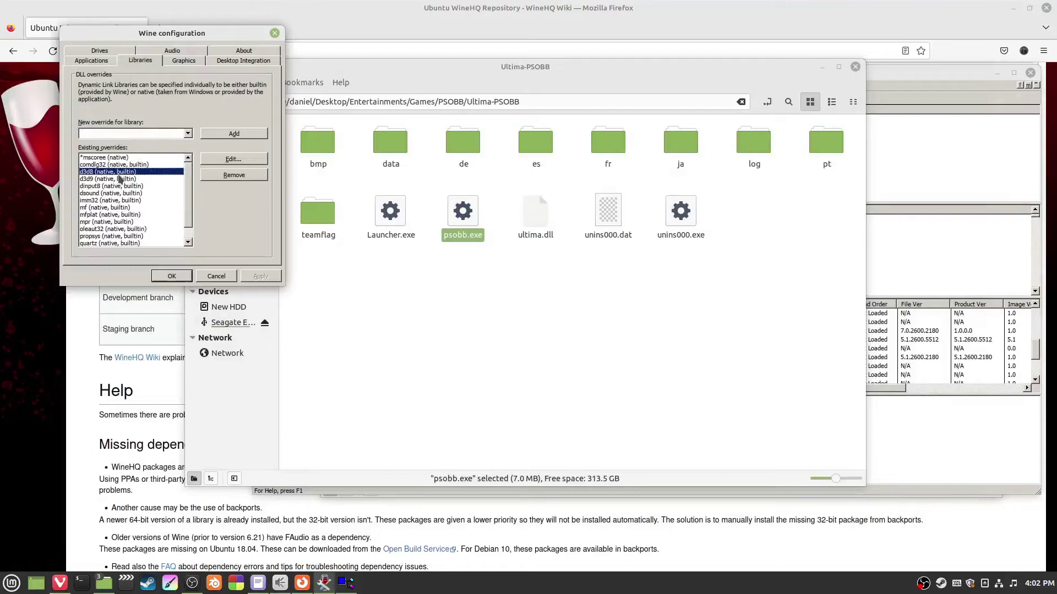
scroll(138, 200, "down", 1)
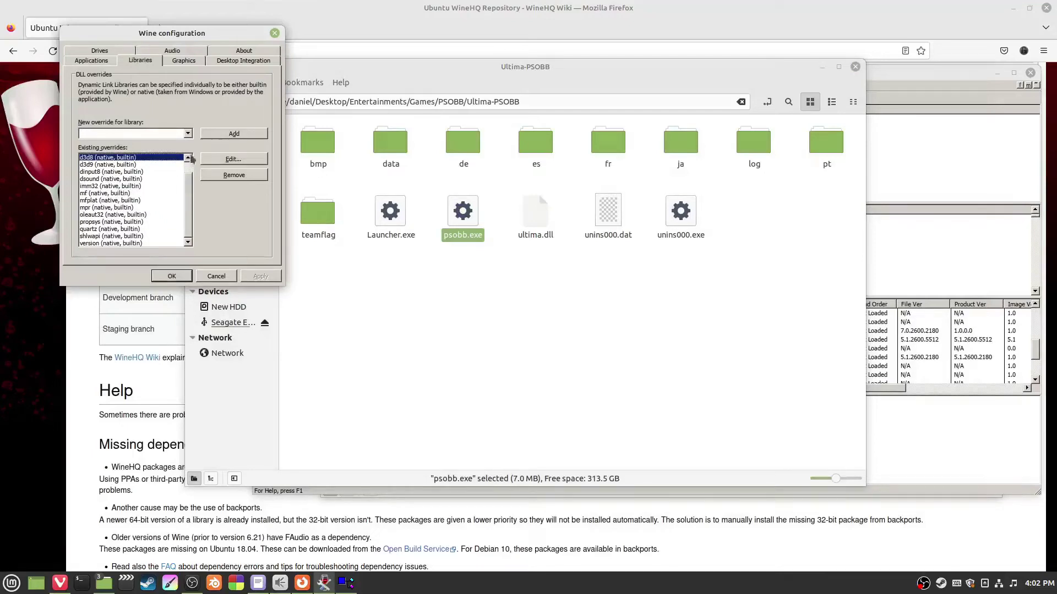
left_click(368, 492)
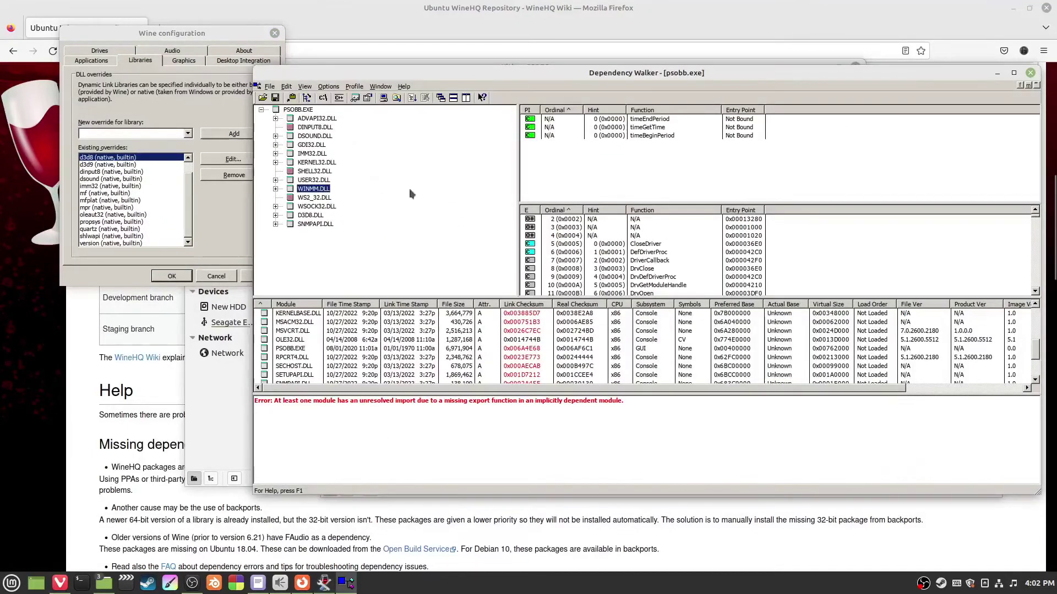
left_click(309, 199)
left_click(325, 207)
left_click(319, 223)
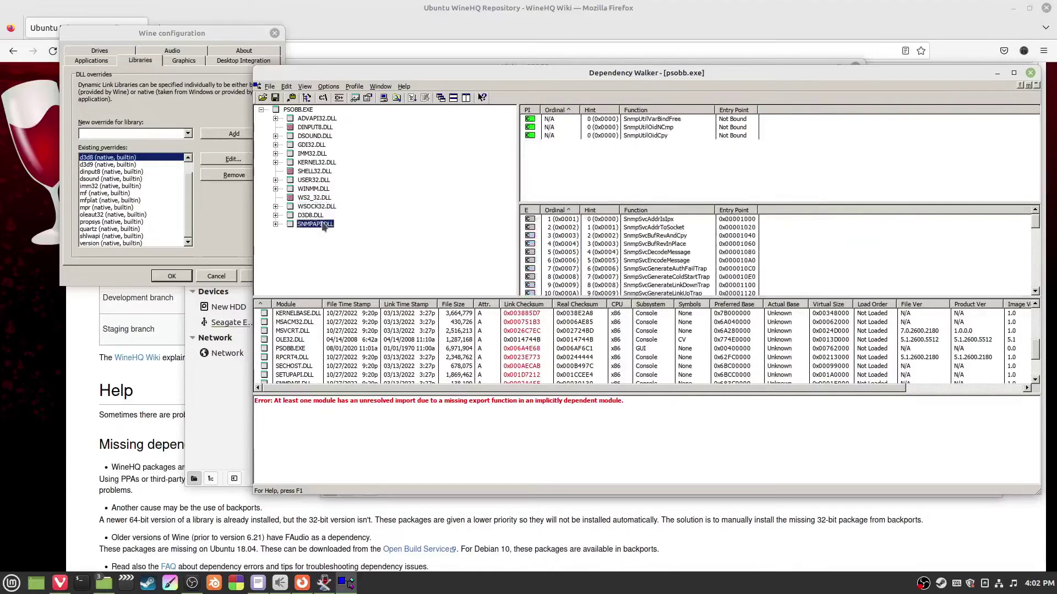
left_click(188, 135)
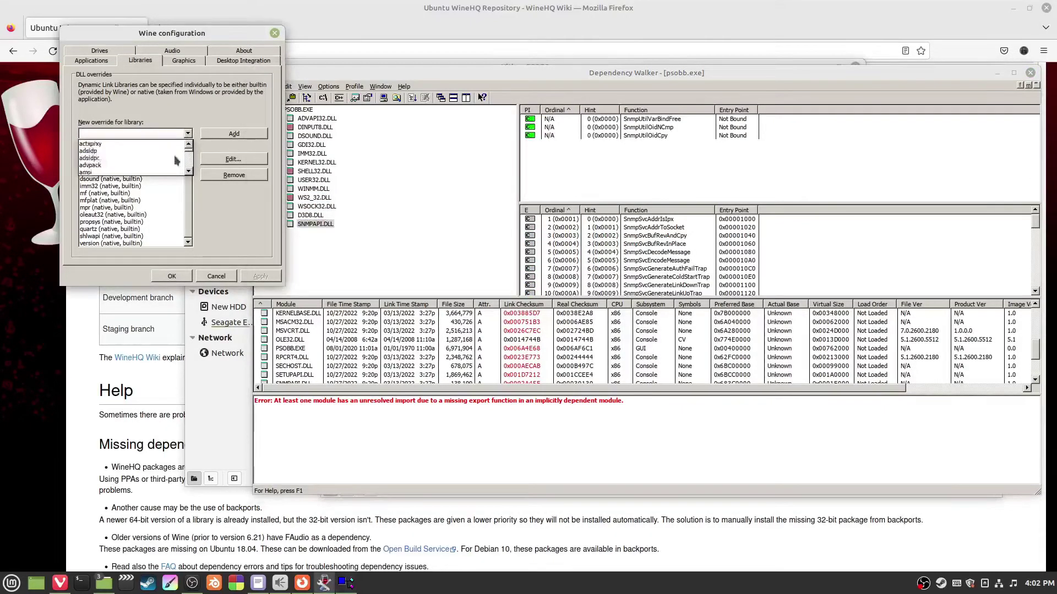
type("ol")
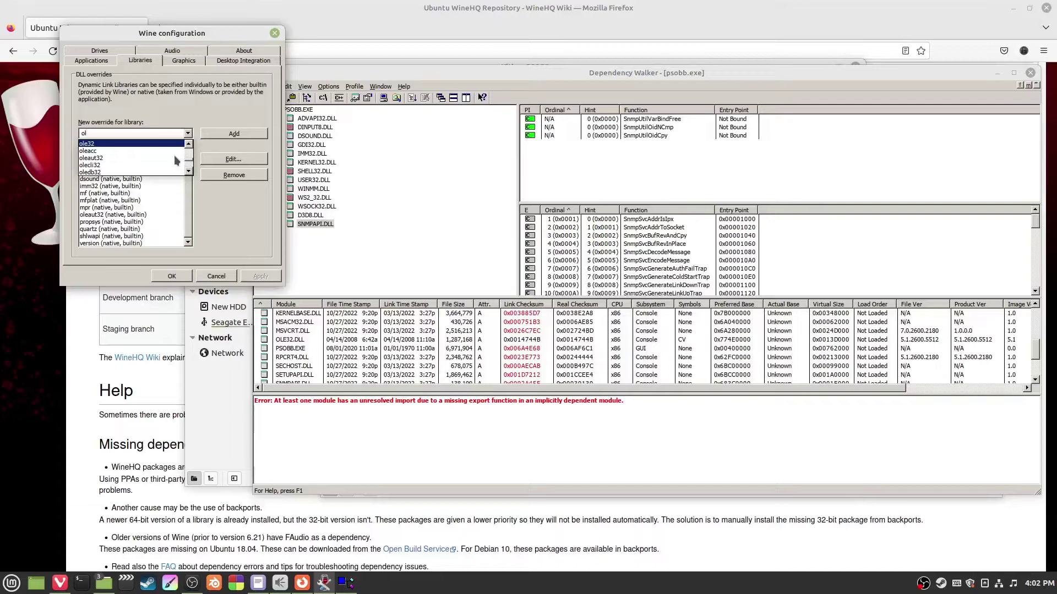
left_click(135, 144)
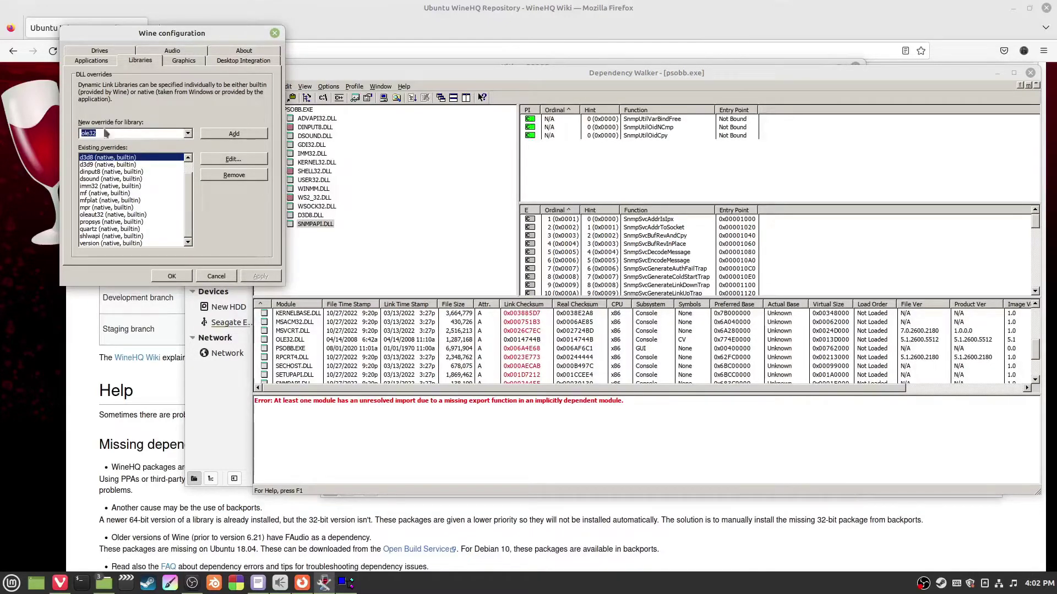
left_click(122, 179)
left_click(124, 229)
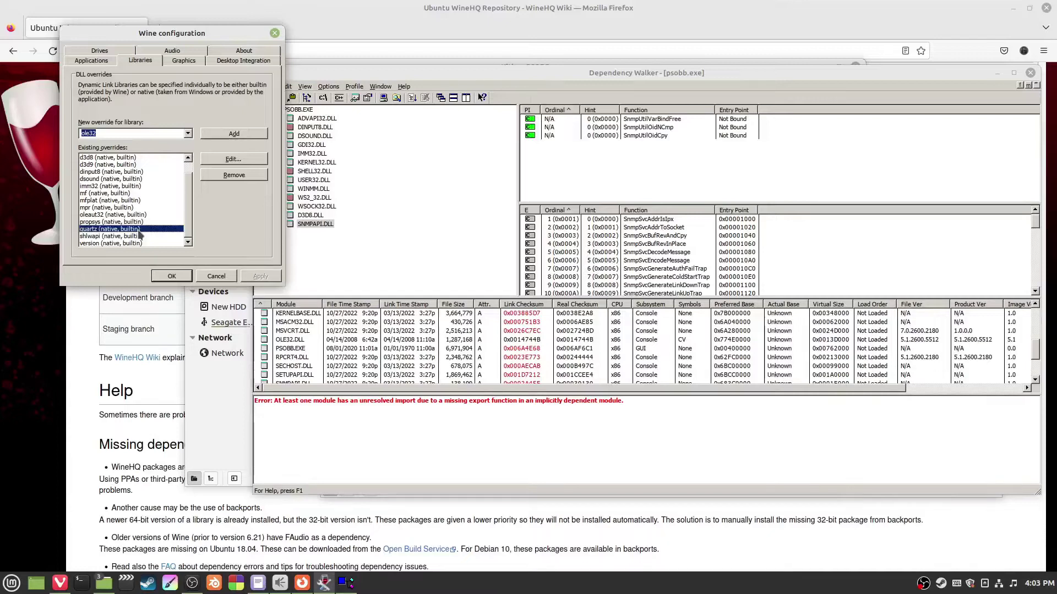
- In Dependency Walker, review imports of USER32, GDI32, IMM32, WS2_32 and KERNEL32
left_click(335, 166)
left_click(327, 180)
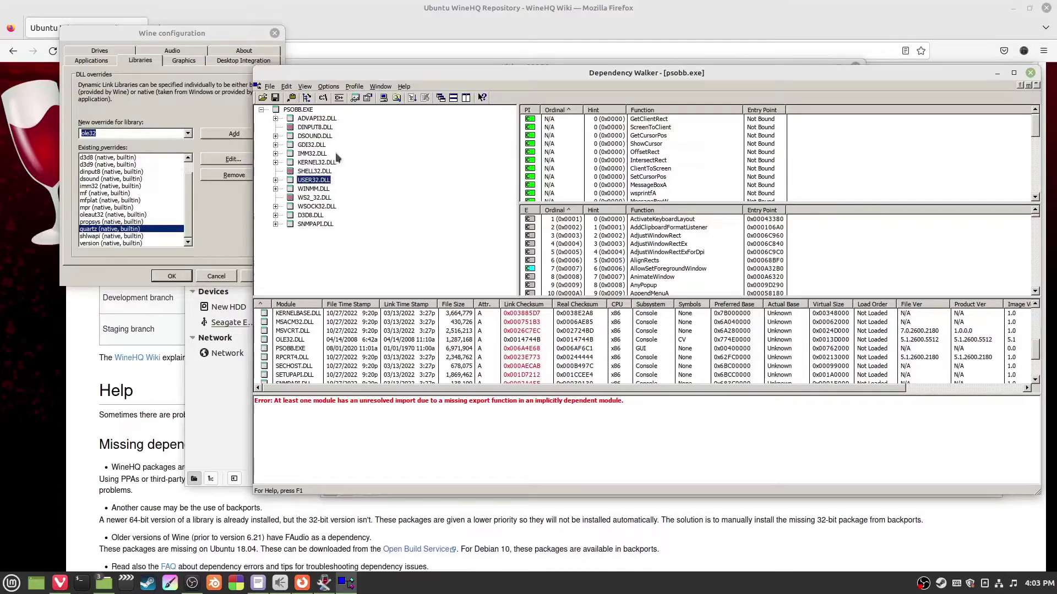
left_click(319, 146)
left_click(320, 154)
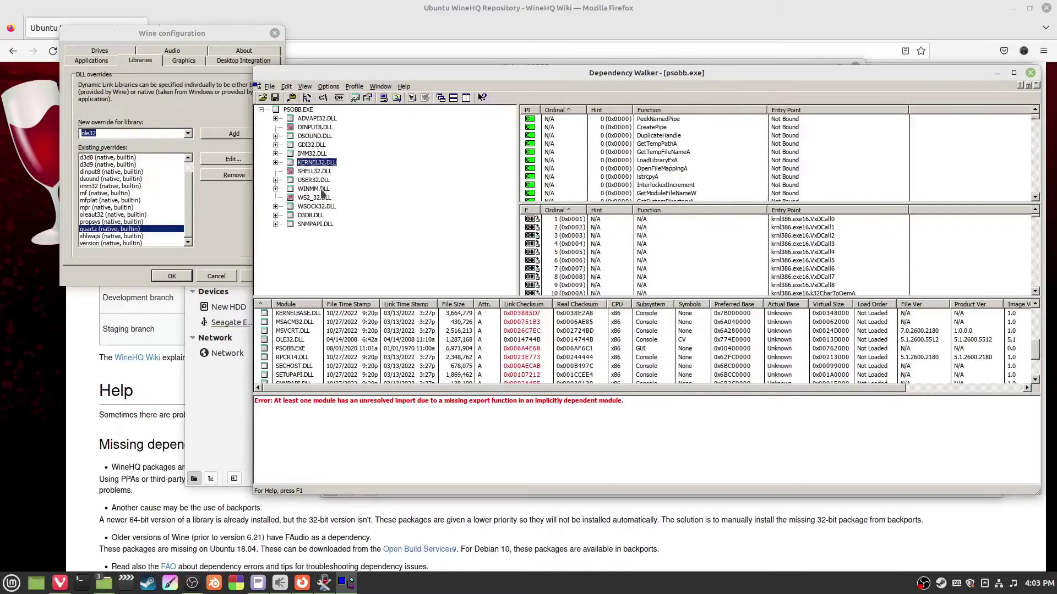
left_click(324, 197)
left_click(330, 159)
- Enter kernel as a new library override in Wine configuration
left_click(201, 135)
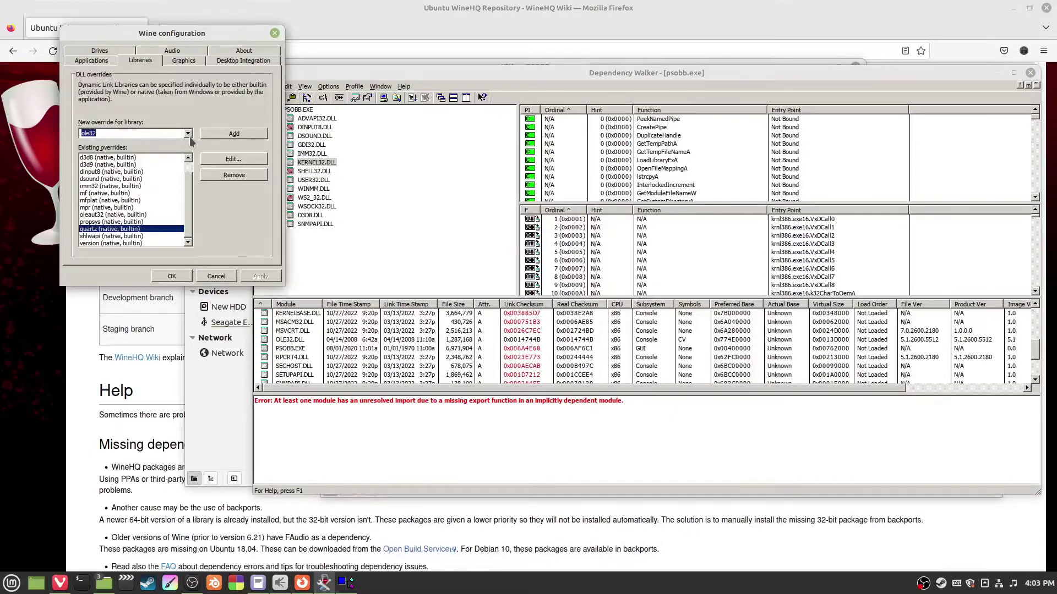
type("kernel")
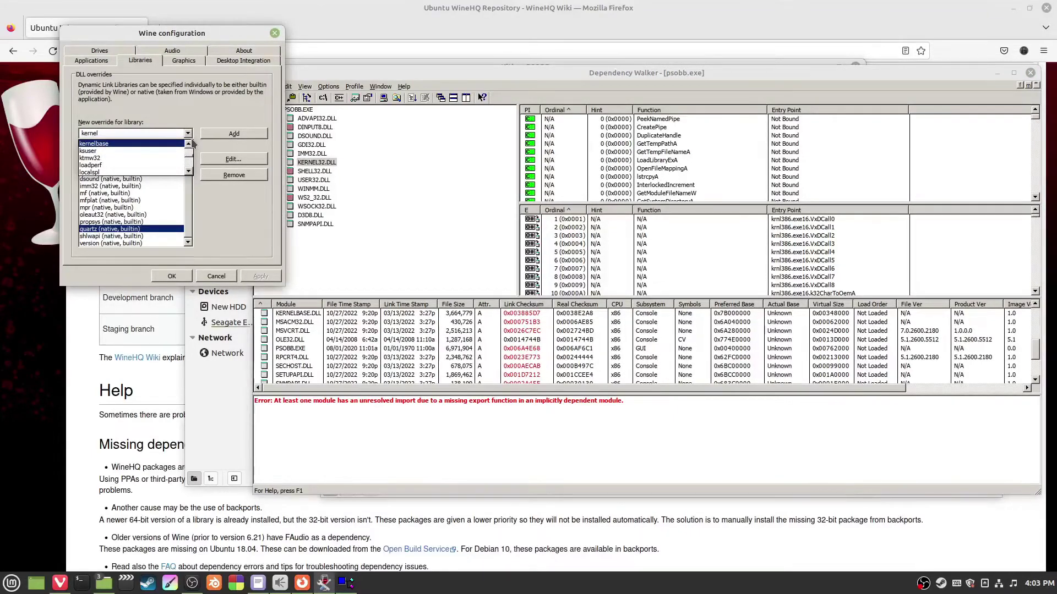
scroll(137, 155, "up", 3)
left_click(159, 122)
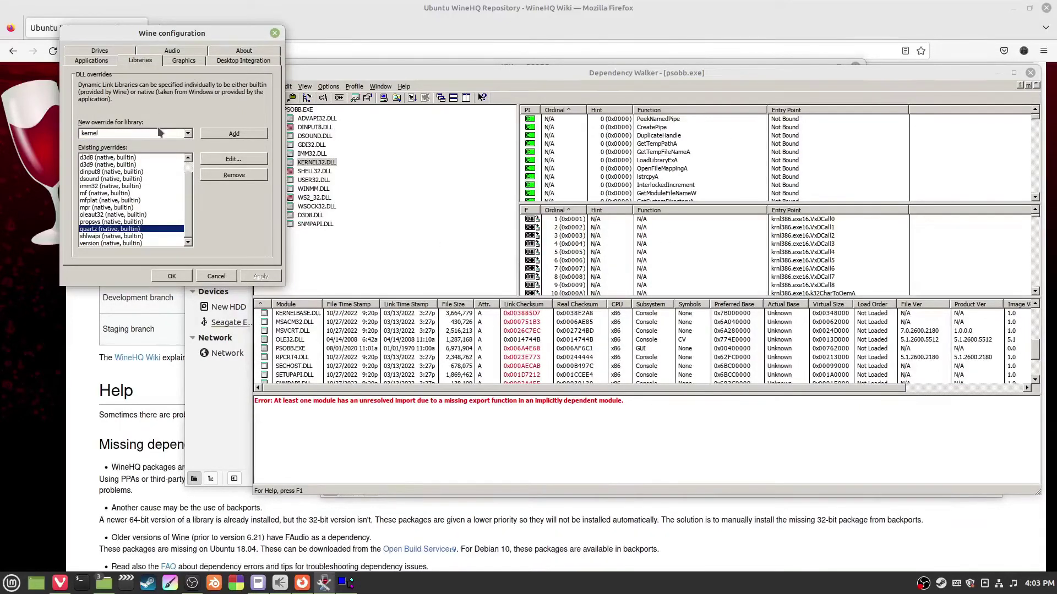
- Close Wine configuration with OK and launch Winetricks from a 'wine' menu search
left_click(185, 276)
key("super")
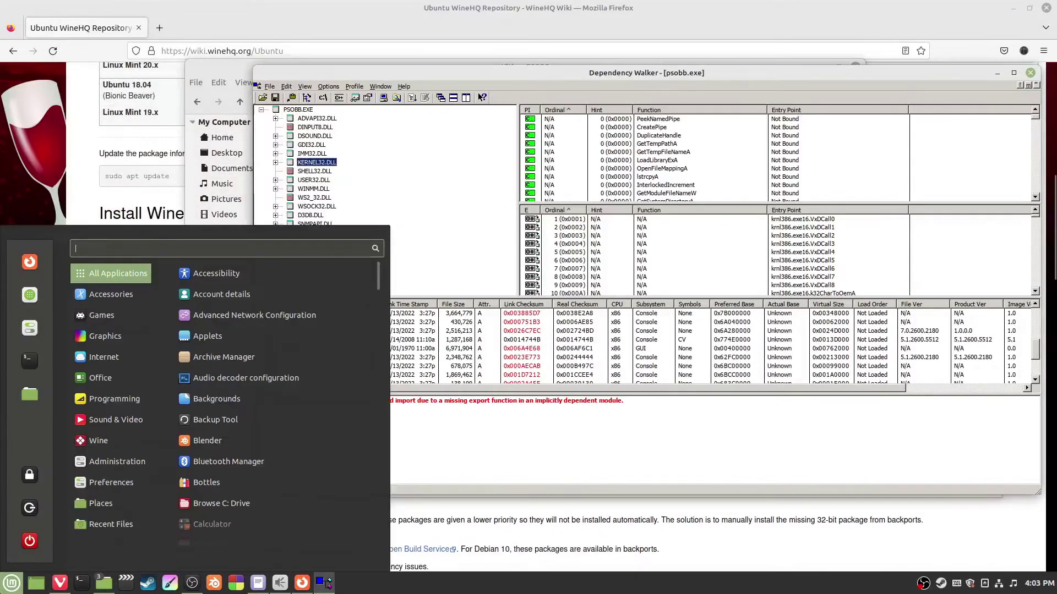
type("wine")
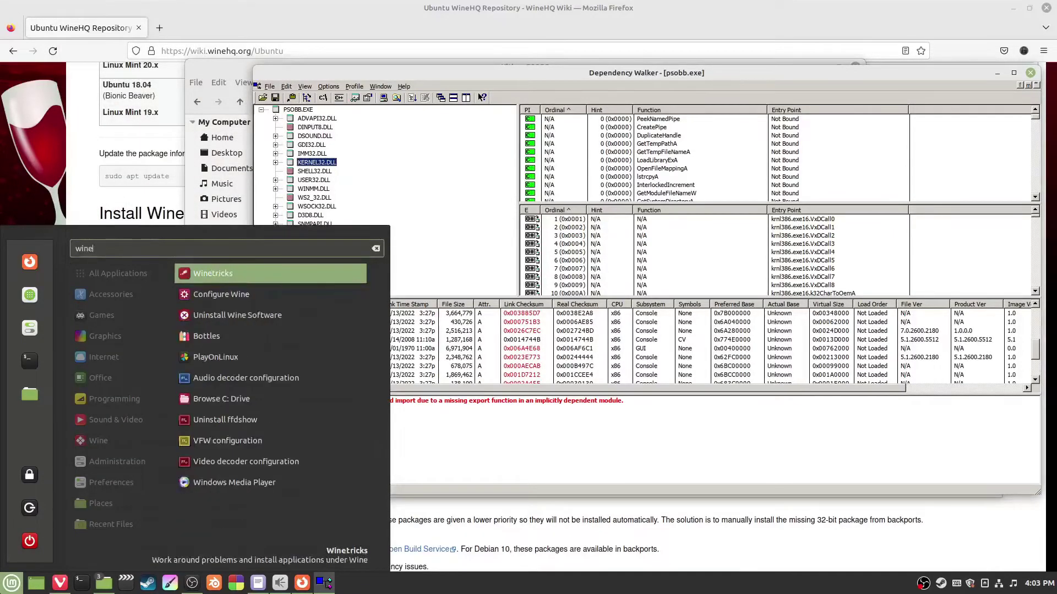
left_click(197, 275)
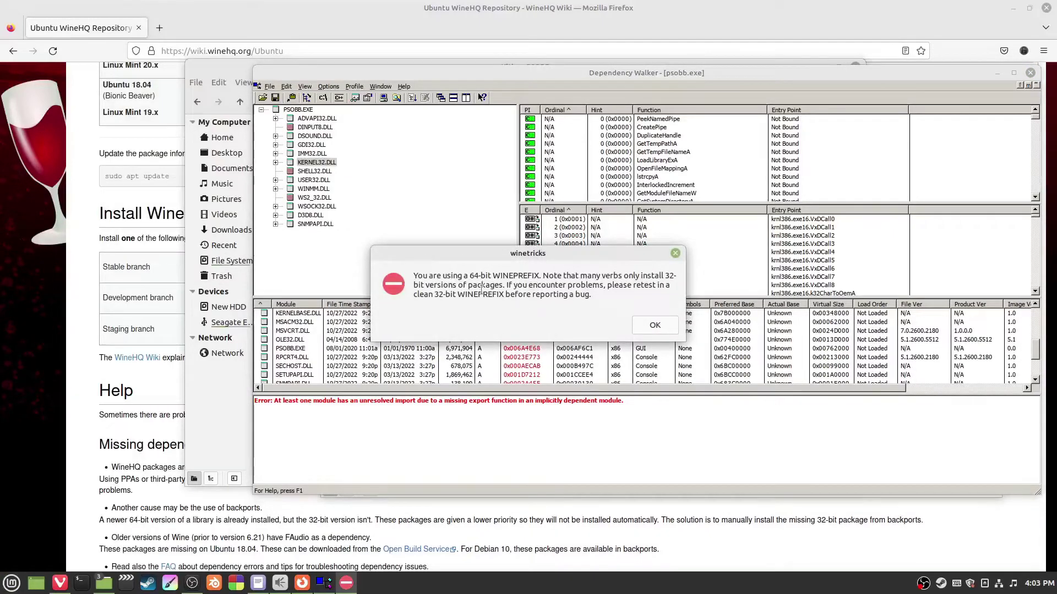
- Dismiss the 64-bit warning and settle on 'Create new wineprefix' after briefly trying Wine02
left_click(638, 325)
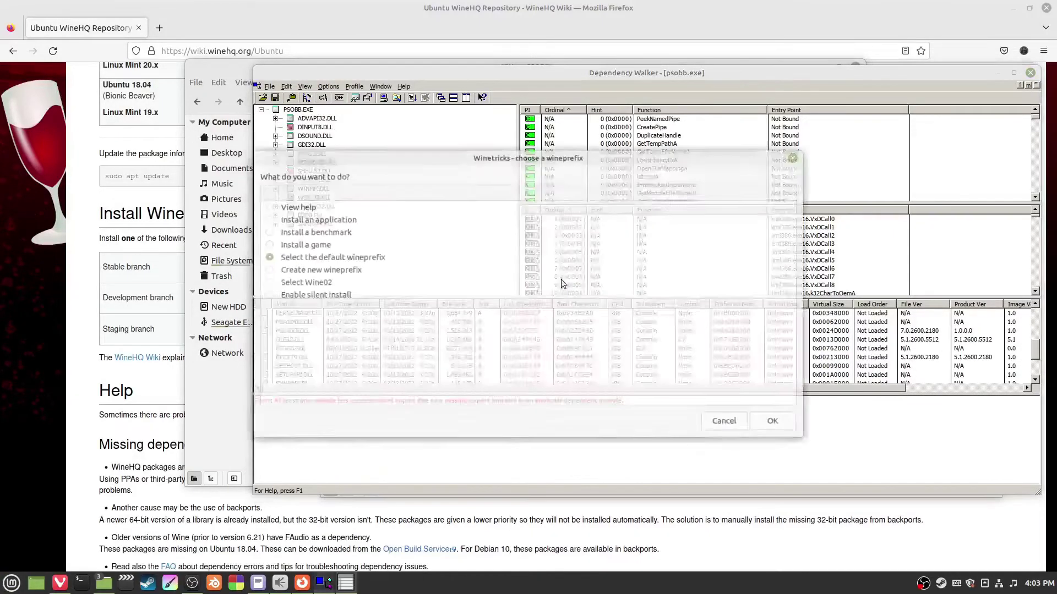
left_click(354, 275)
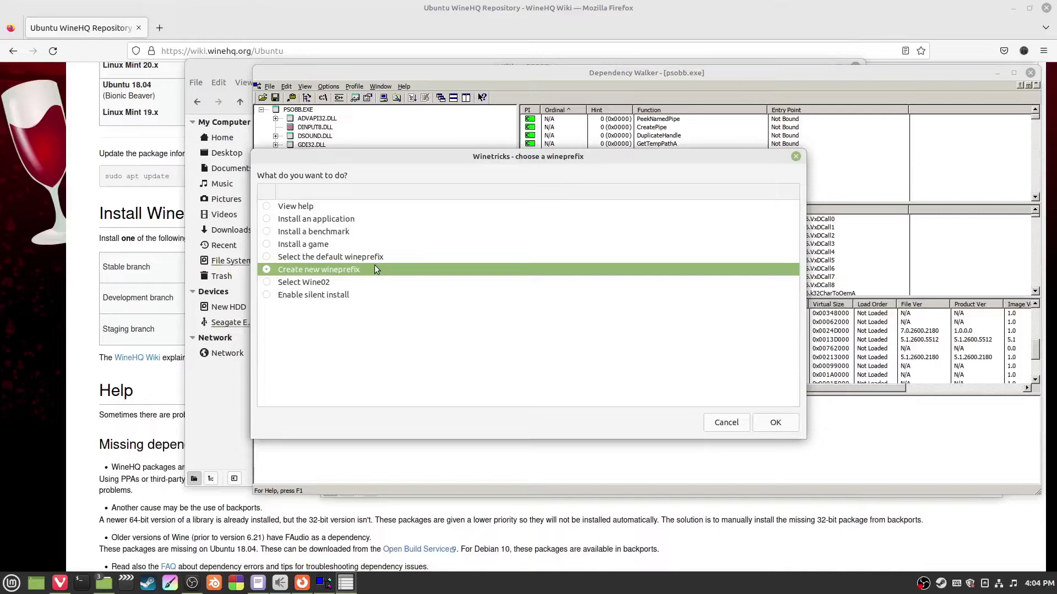
left_click(318, 285)
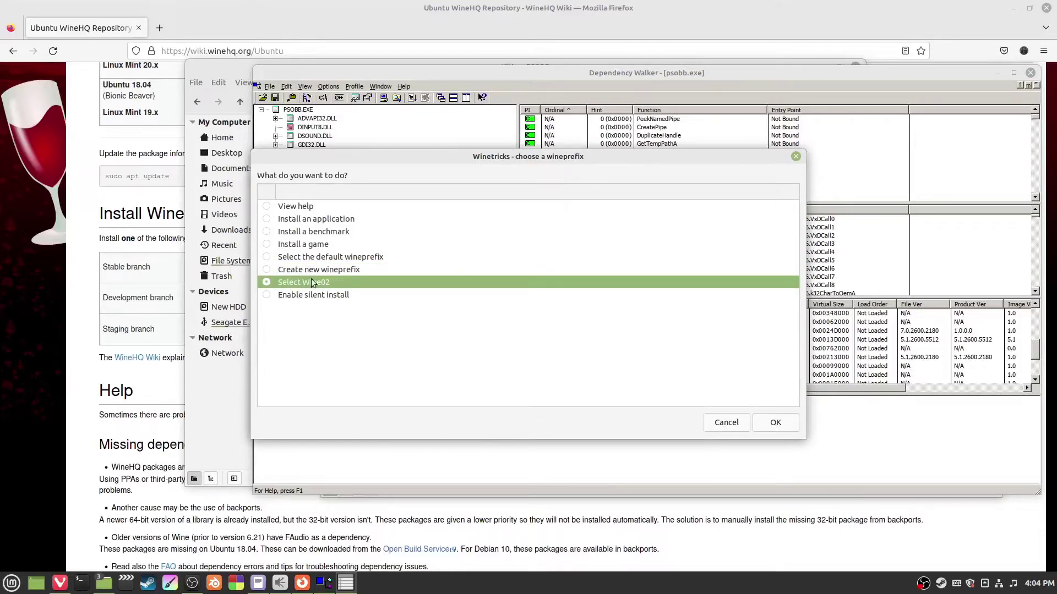
left_click(334, 270)
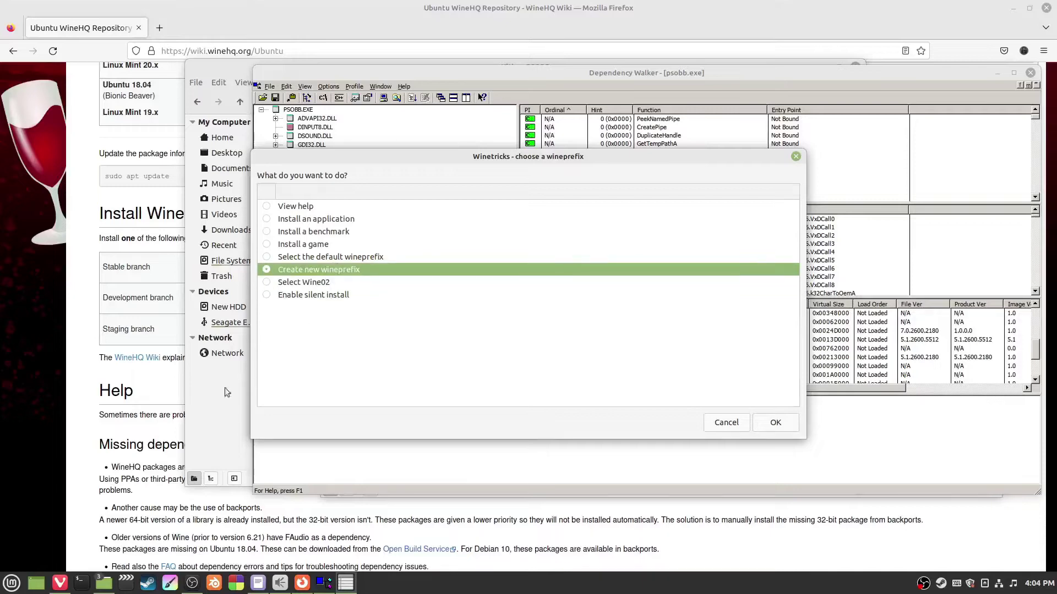
- Reposition the Home window, toggle Show Hidden Files off and on, and open .wine
mouse_move(105, 589)
left_click(300, 533)
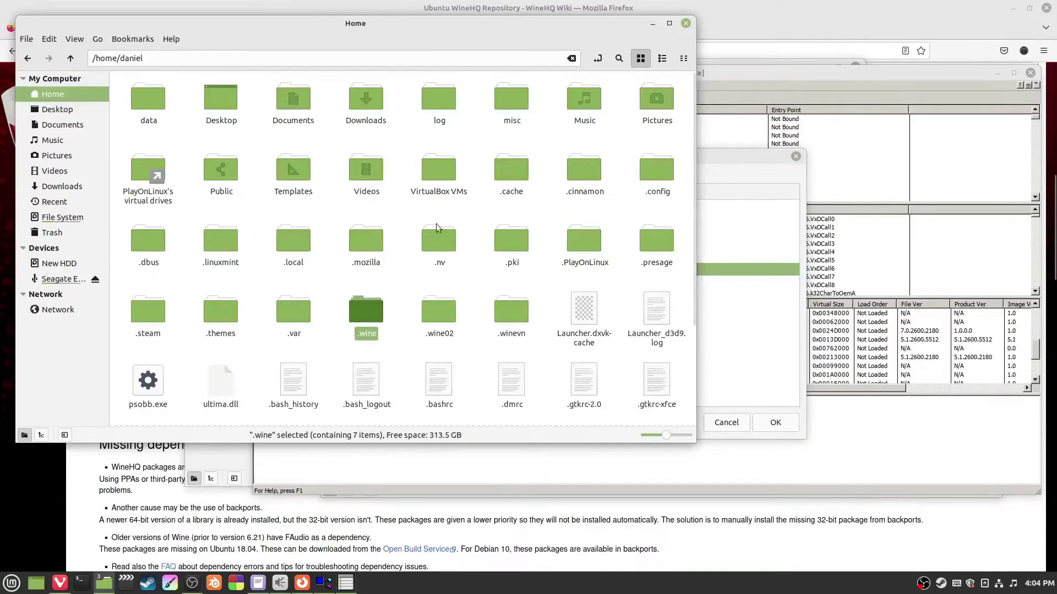
left_click_drag(418, 34, 518, 61)
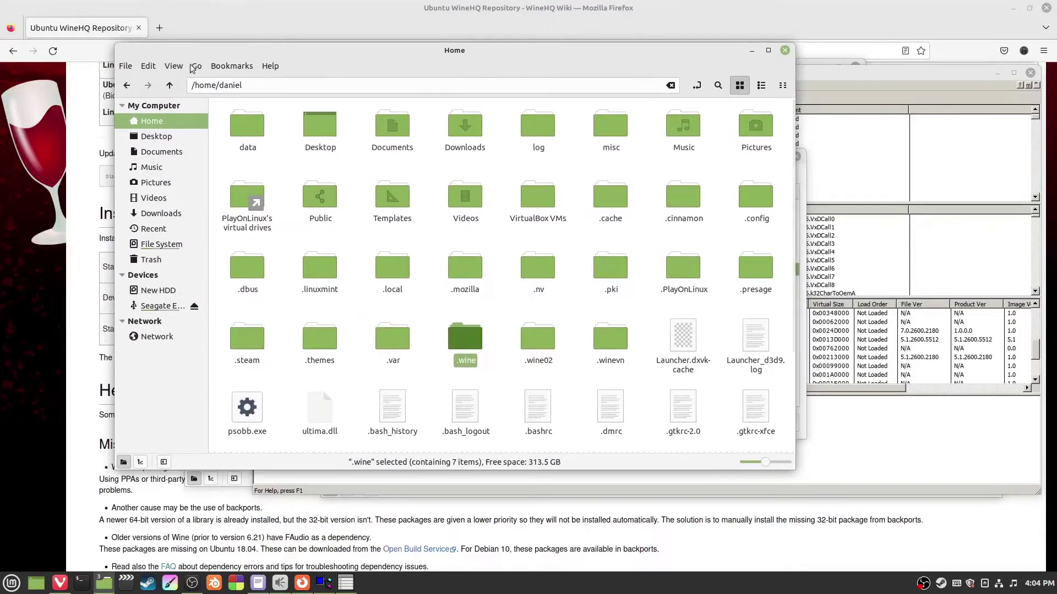
left_click(173, 66)
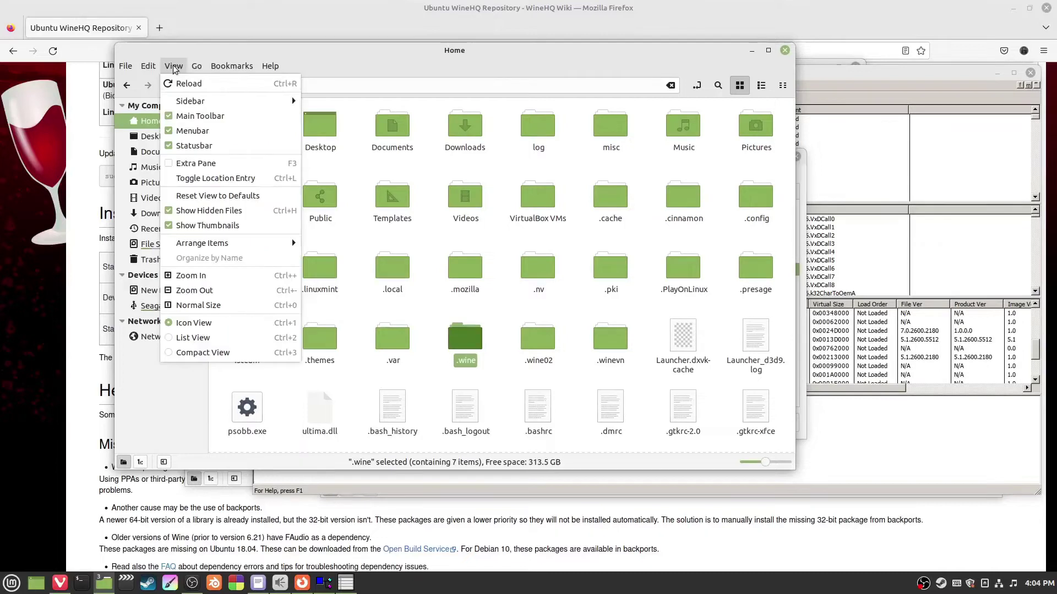
left_click(209, 211)
left_click(174, 67)
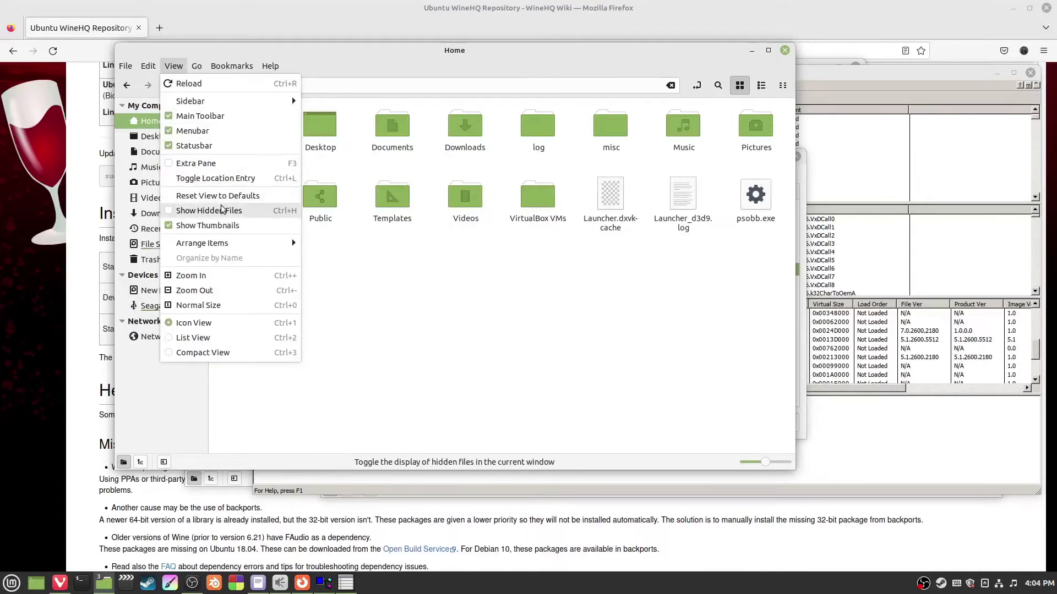
left_click(221, 209)
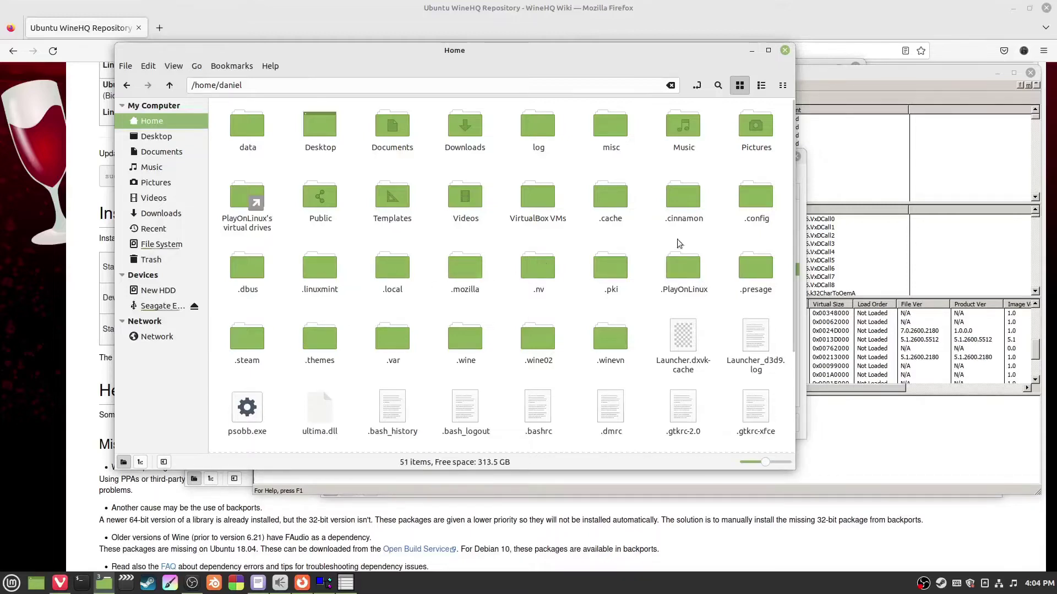
left_click(528, 343)
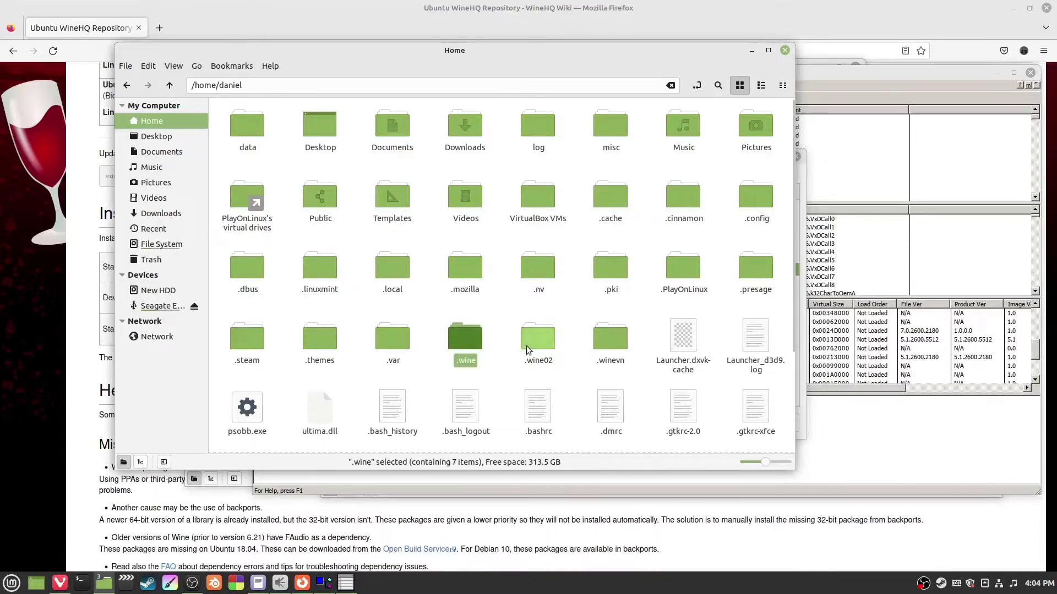
double_click(466, 338)
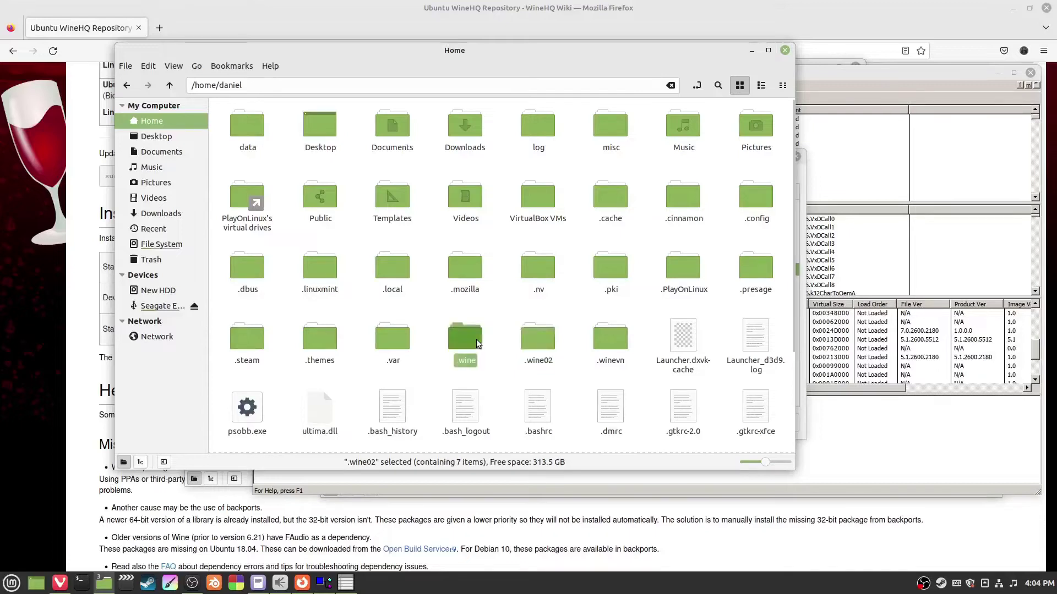
- Browse drive_c/windows/Fonts in the prefix, then return to the windows folder
double_click(318, 130)
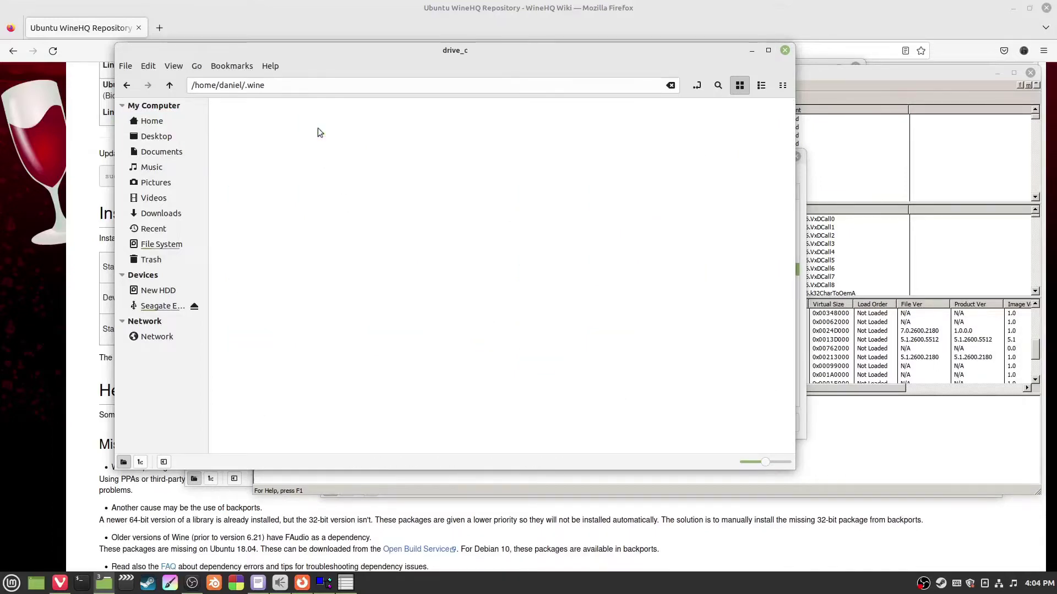
double_click(550, 131)
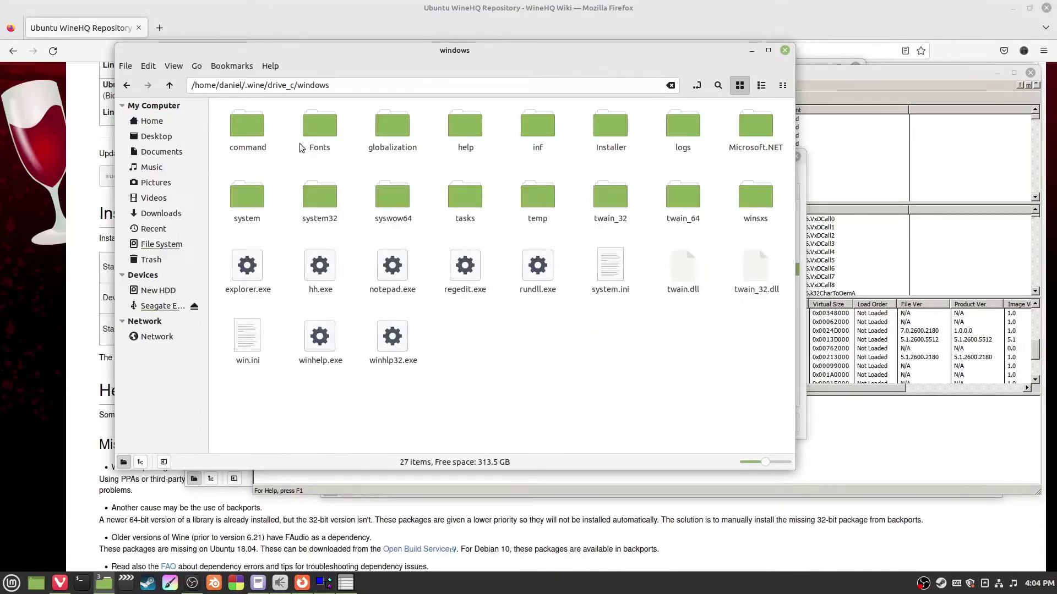
double_click(311, 131)
scroll(504, 195, "down", 3)
scroll(513, 202, "down", 8)
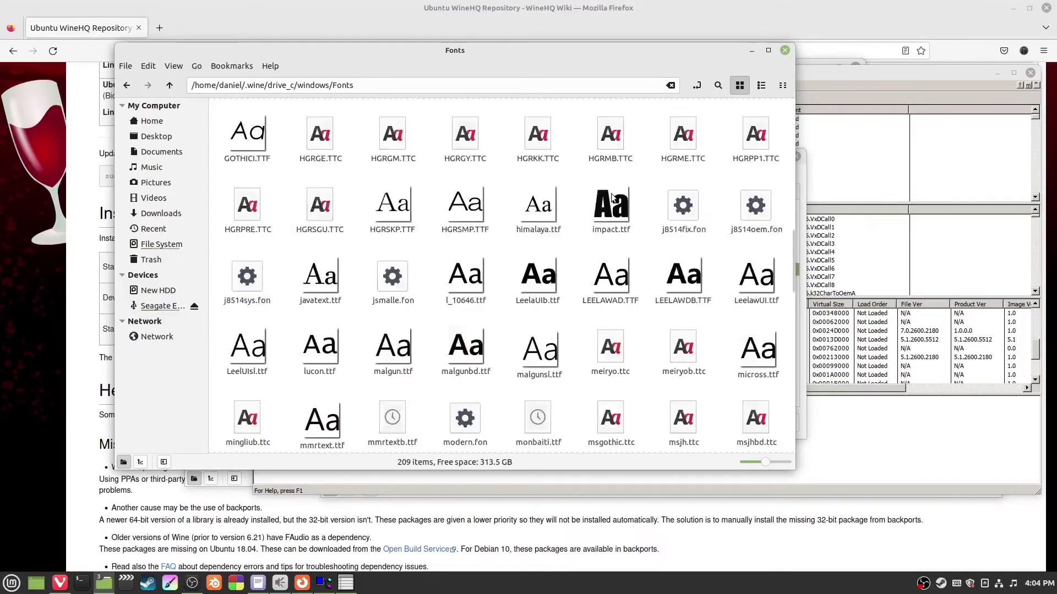
scroll(601, 200, "up", 10)
scroll(633, 187, "down", 1)
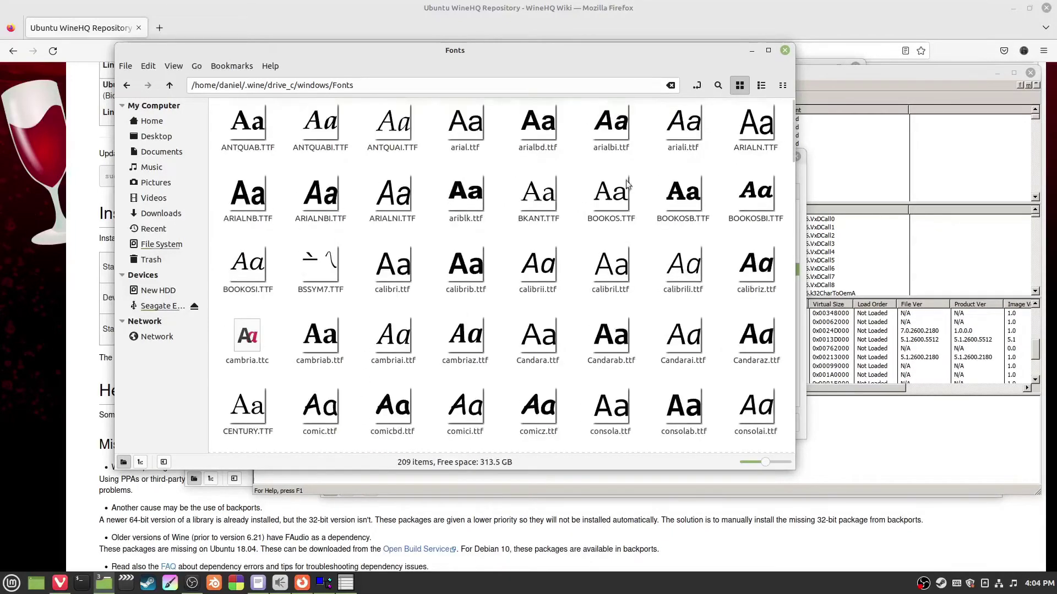
left_click_drag(787, 144, 440, 118)
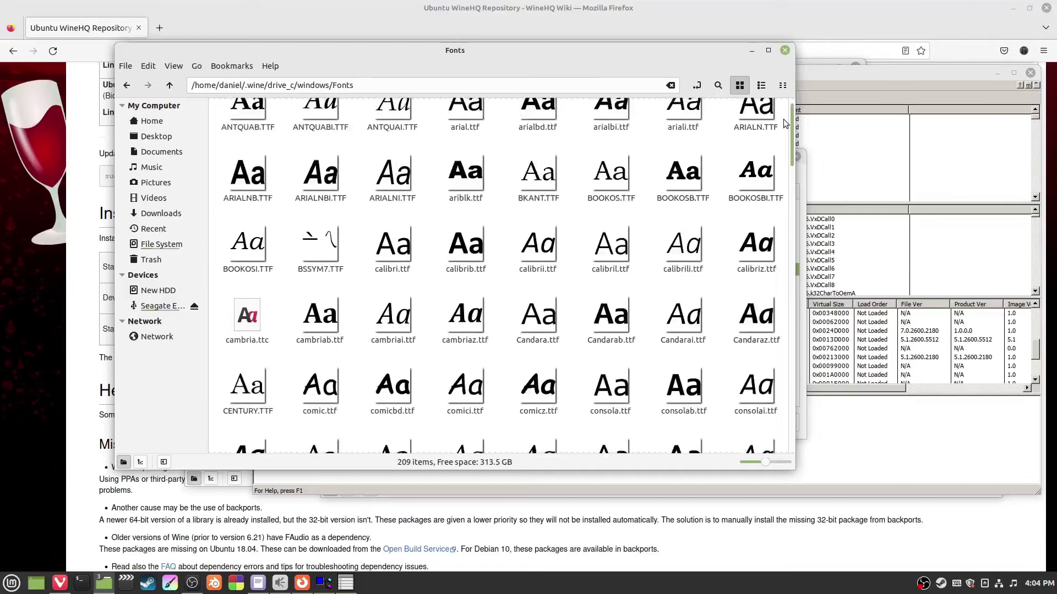
left_click(170, 86)
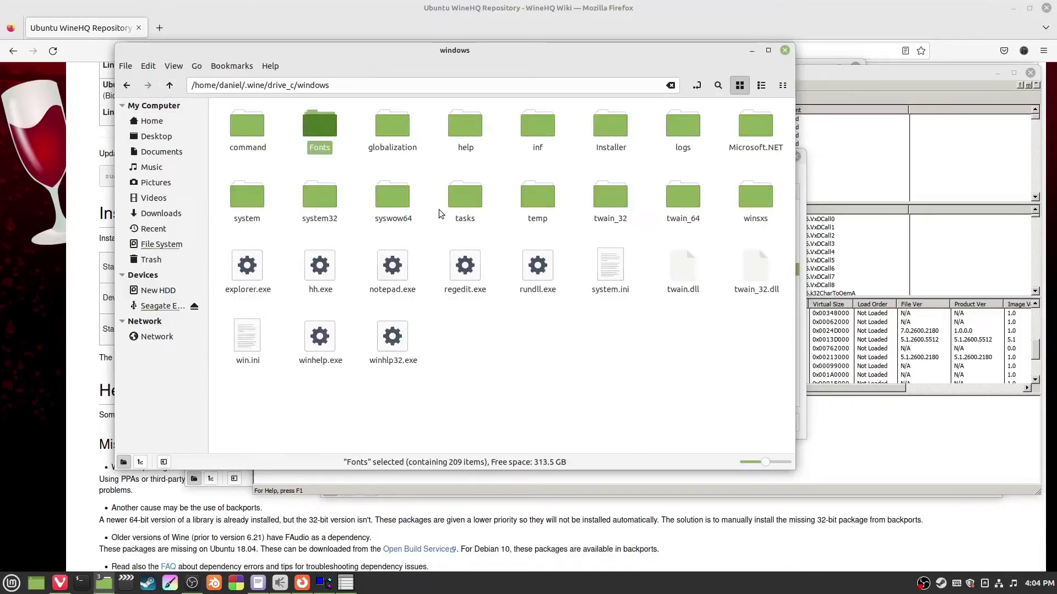
- Inspect Microsoft.NET's Framework64 and Framework folders, go back to windows, and minimize Nemo
double_click(756, 137)
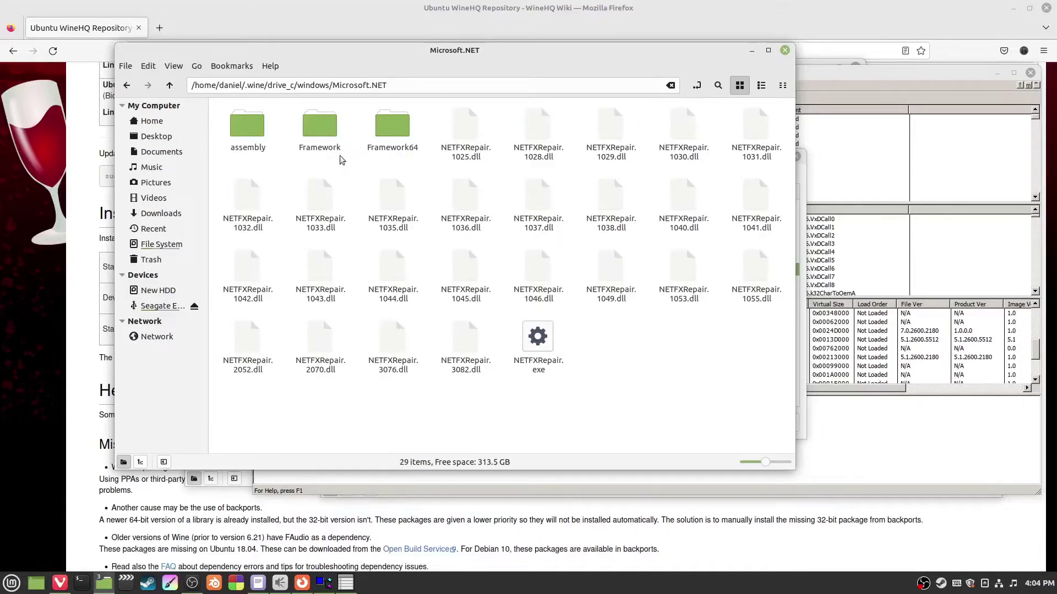
double_click(385, 130)
key("alt+Left")
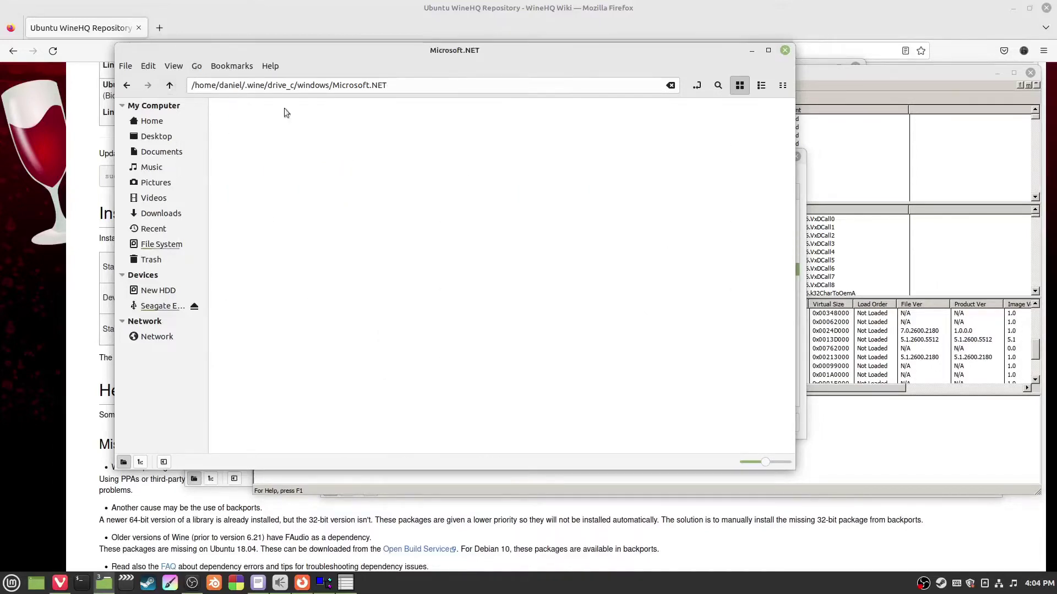
double_click(381, 130)
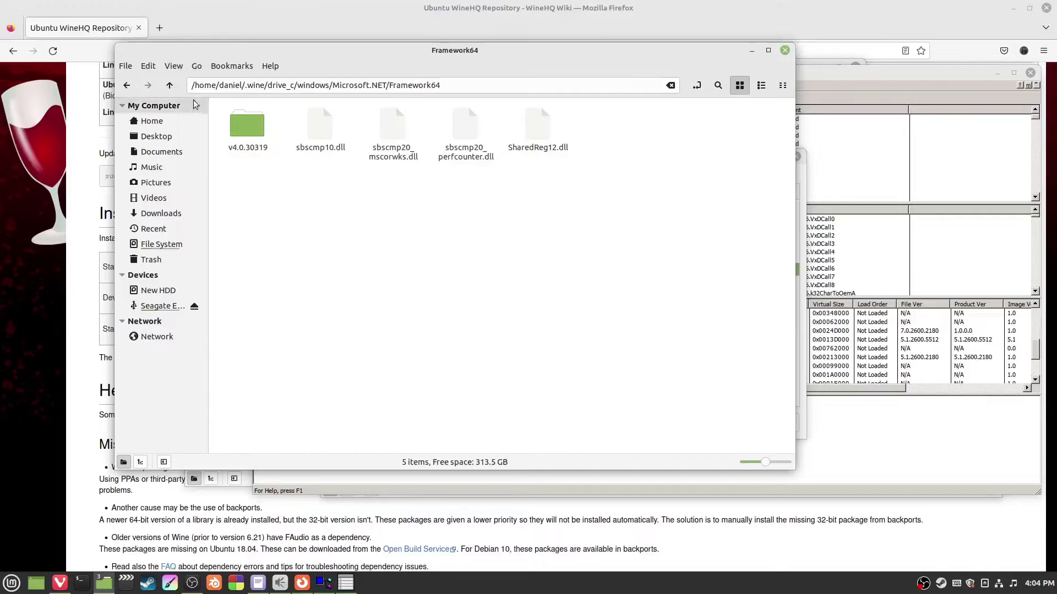
left_click(171, 85)
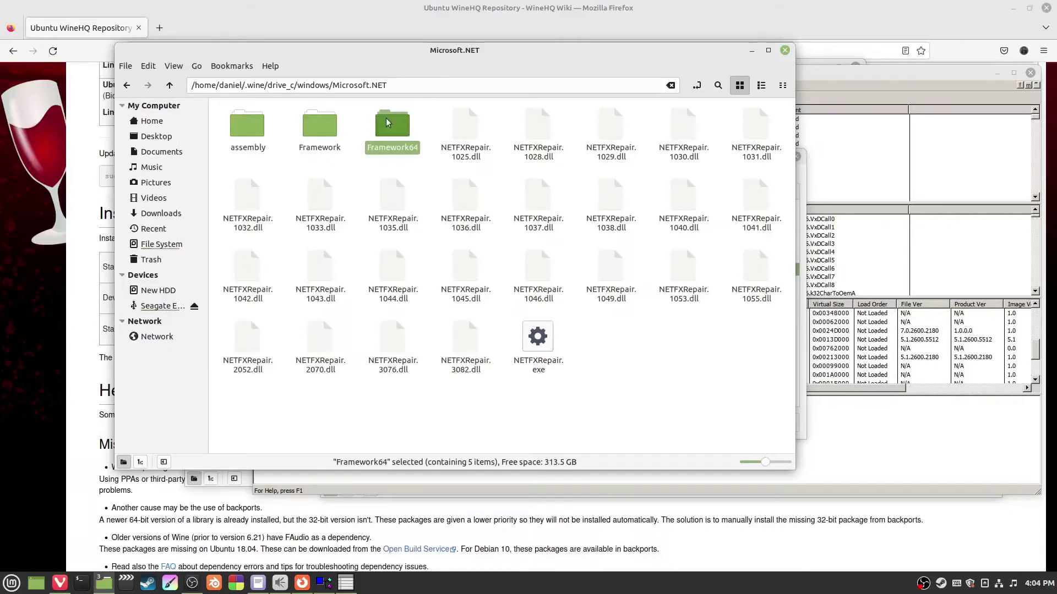
double_click(329, 132)
left_click(171, 87)
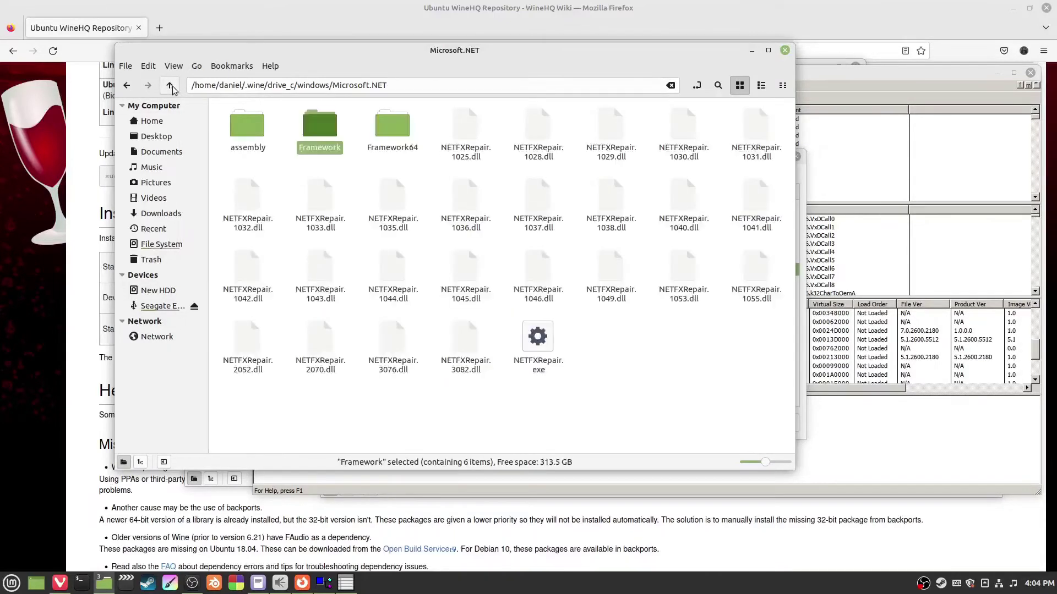
left_click(171, 86)
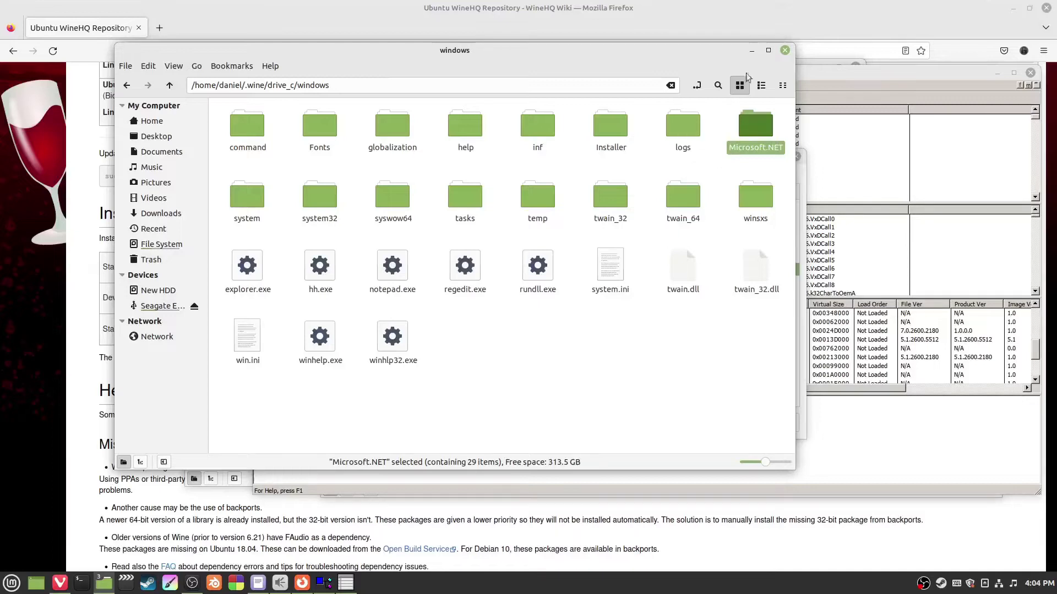
left_click(751, 52)
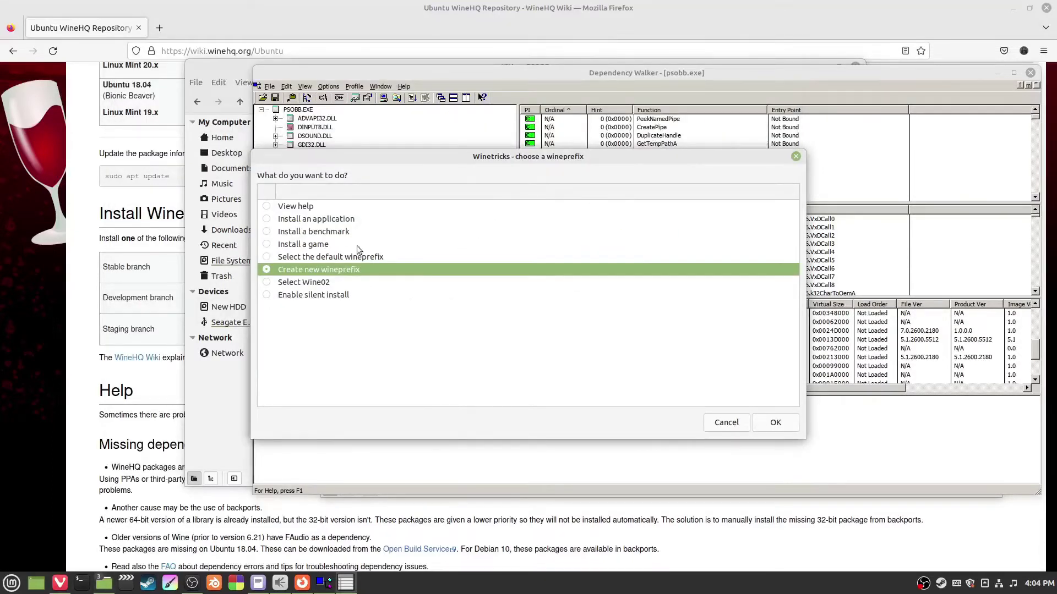
- Use the default wineprefix, open and close winecfg, then pick 'Install a Windows DLL or component'
left_click(345, 257)
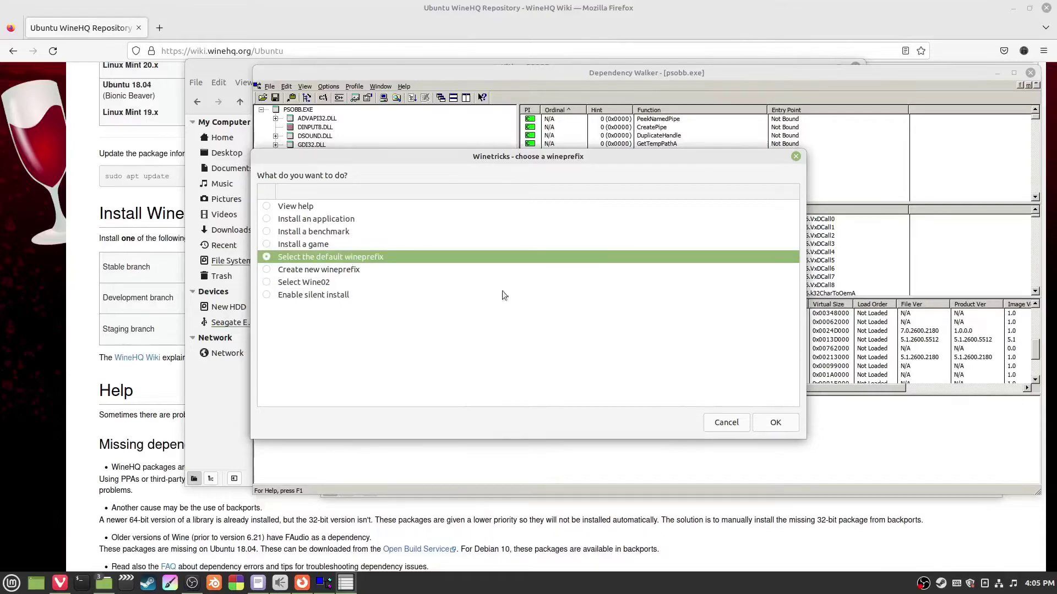
left_click(775, 422)
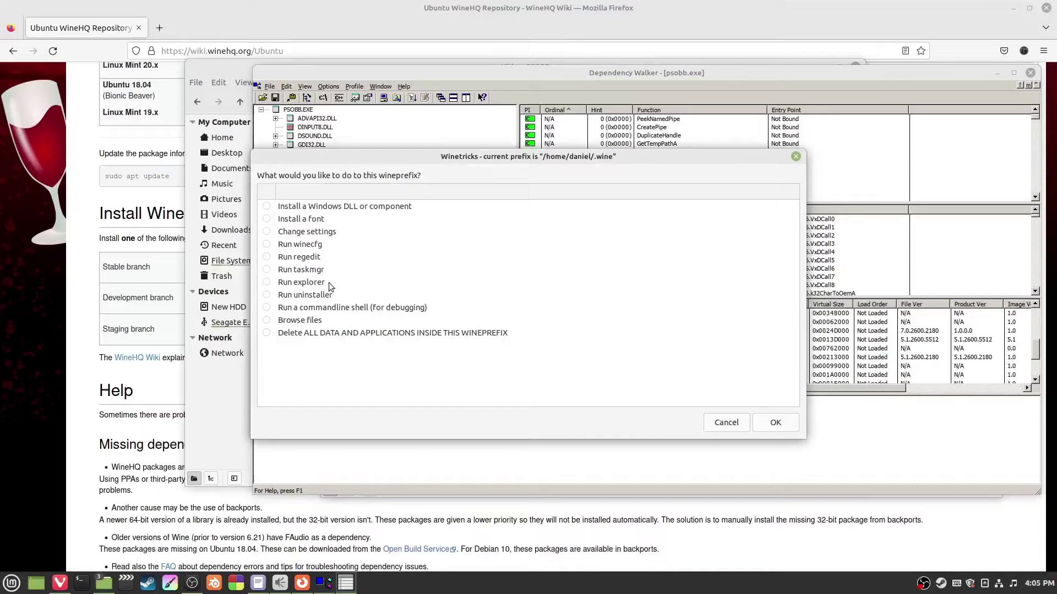
left_click(311, 249)
left_click(775, 422)
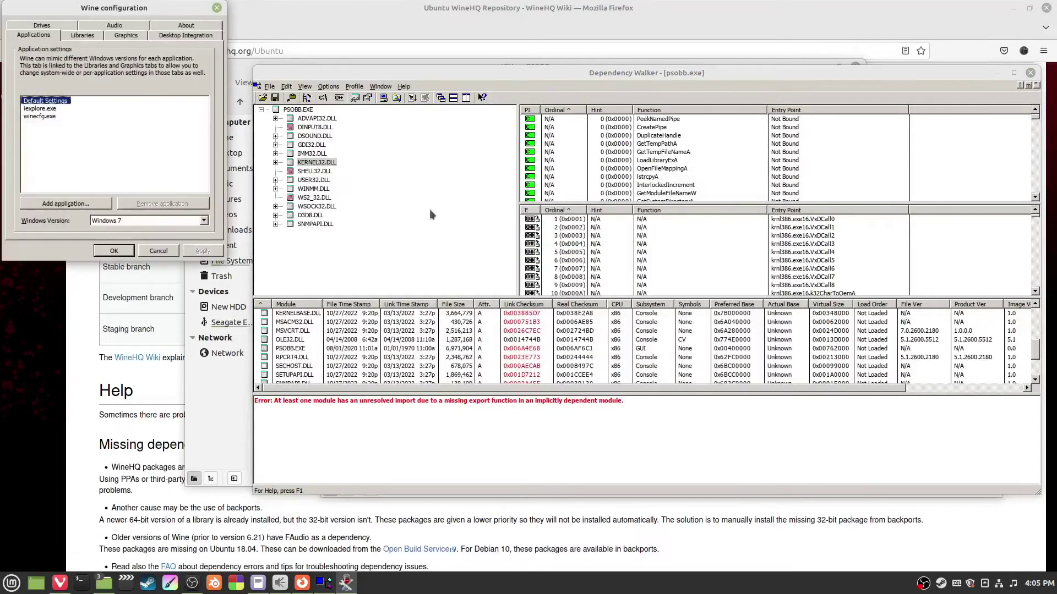
left_click(113, 250)
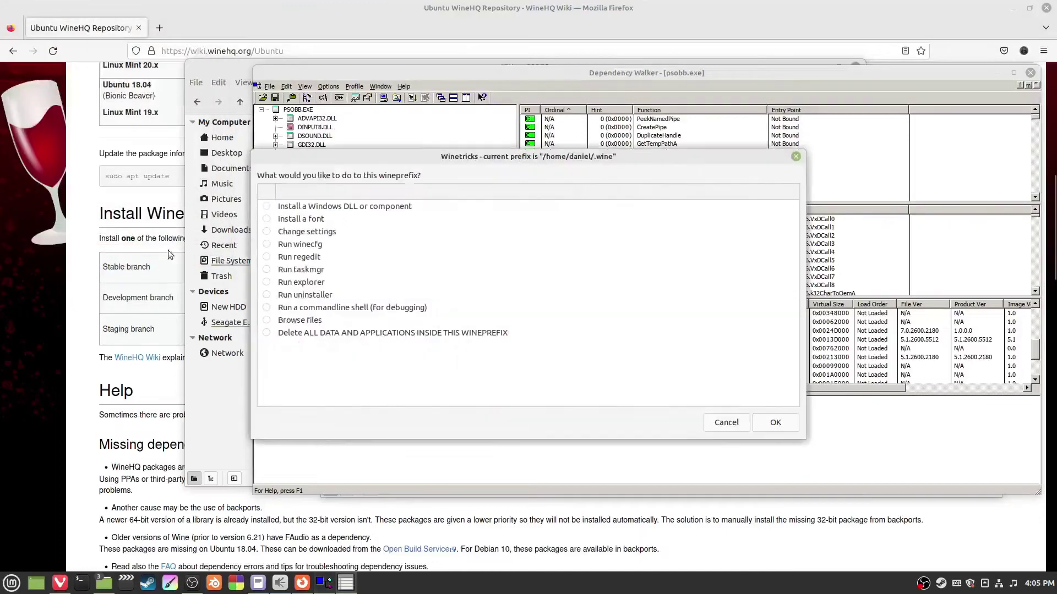
left_click(345, 206)
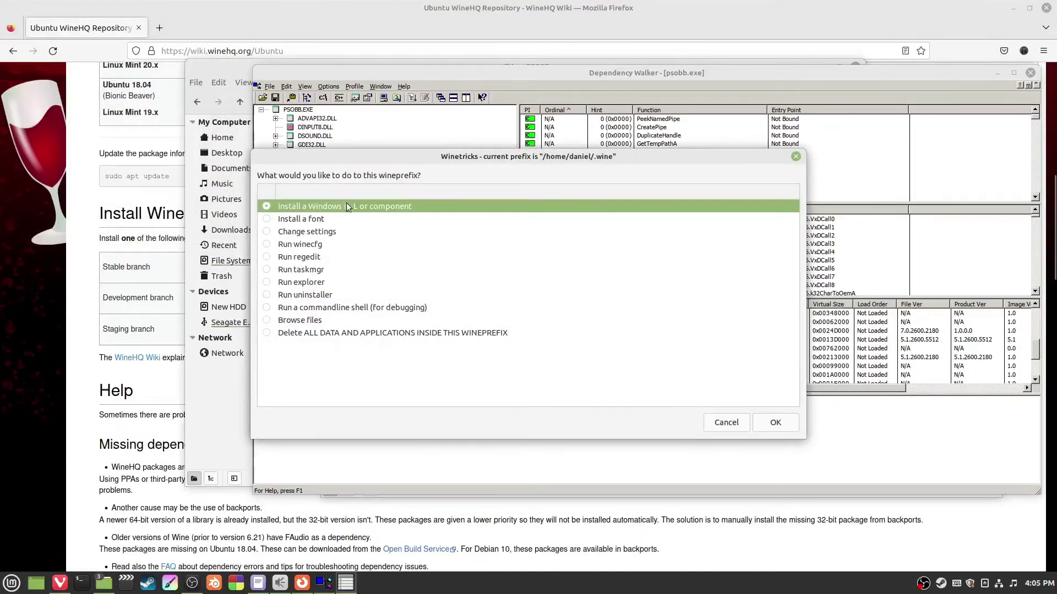
- Open the installable package list, move it aside, and scroll through the available DLLs
left_click(775, 422)
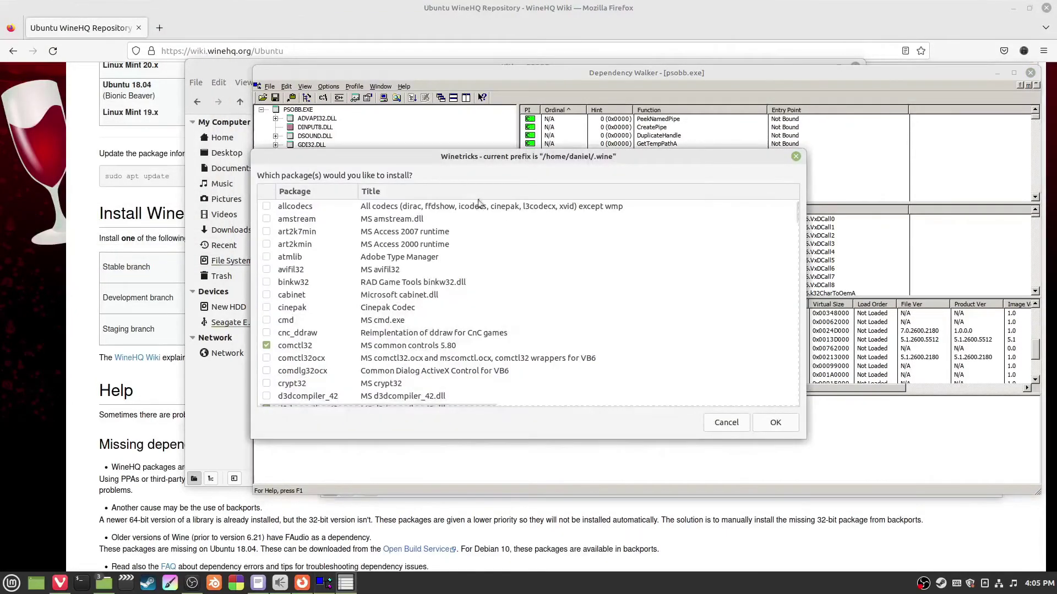
scroll(423, 260, "down", 15)
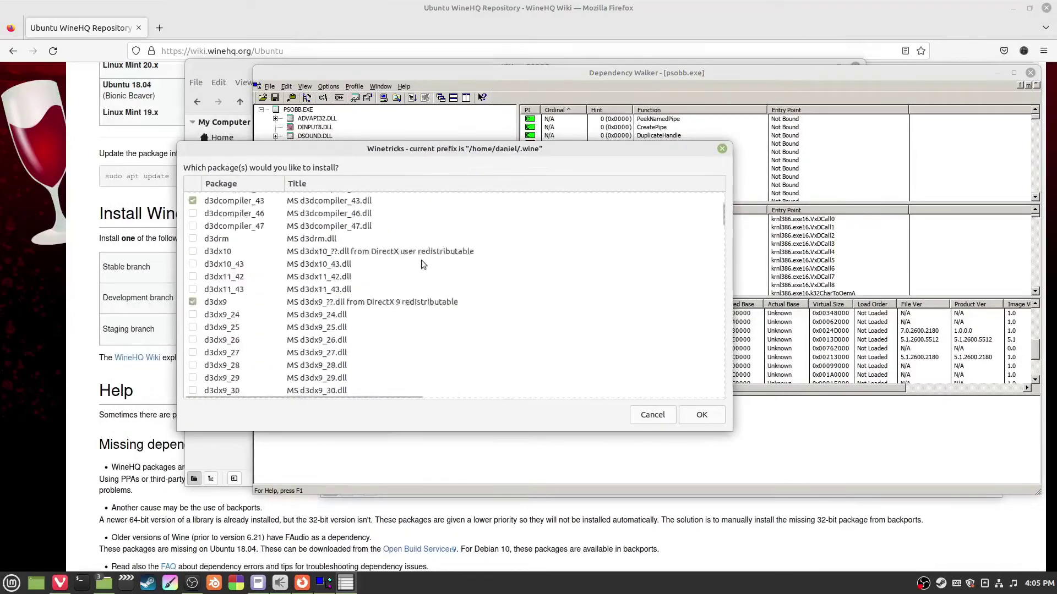
scroll(423, 268, "down", 6)
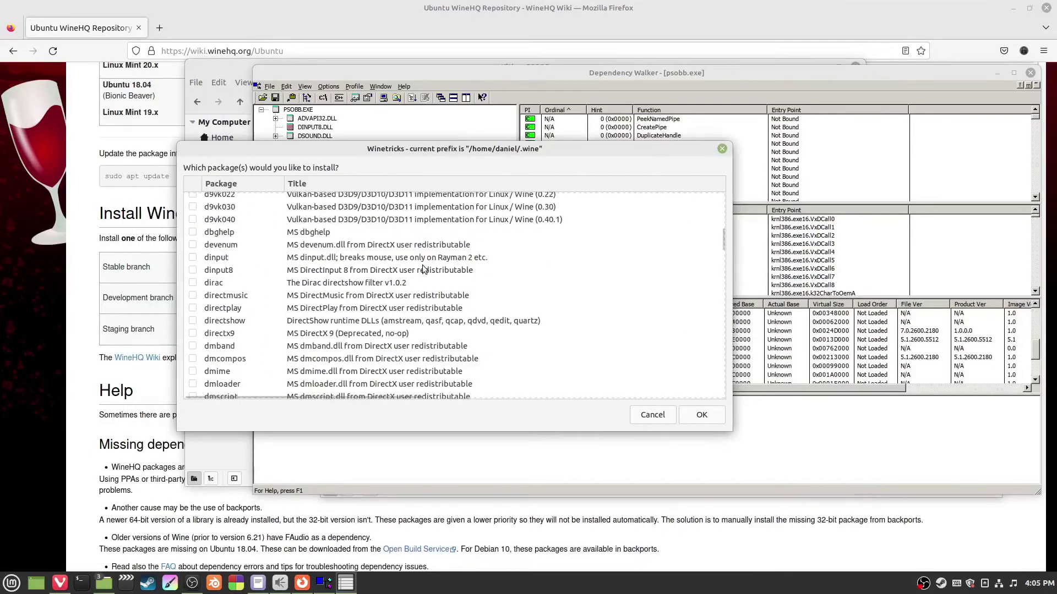
left_click_drag(412, 154, 615, 128)
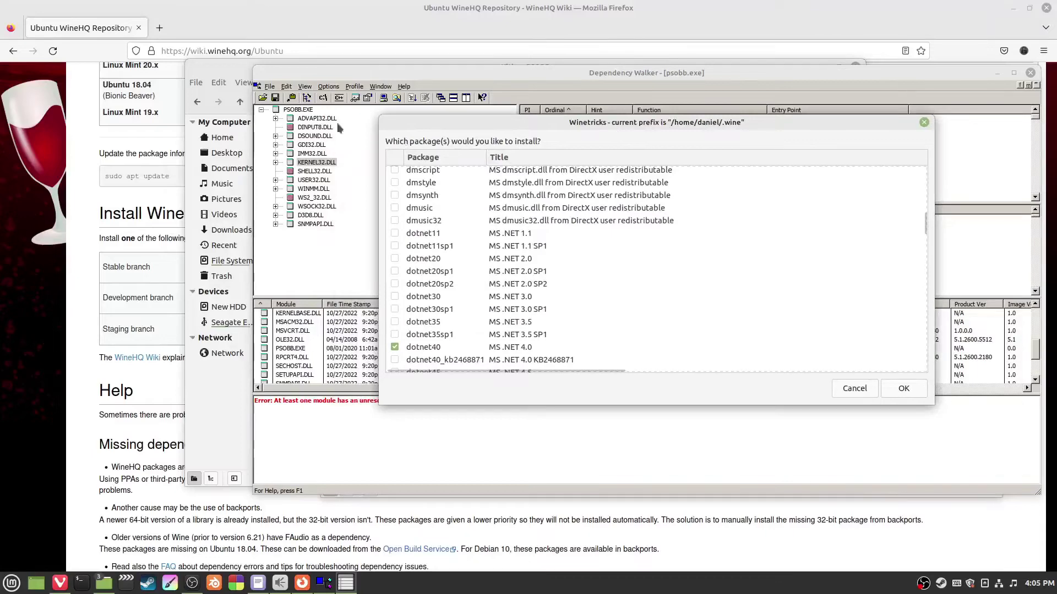
scroll(494, 204, "up", 7)
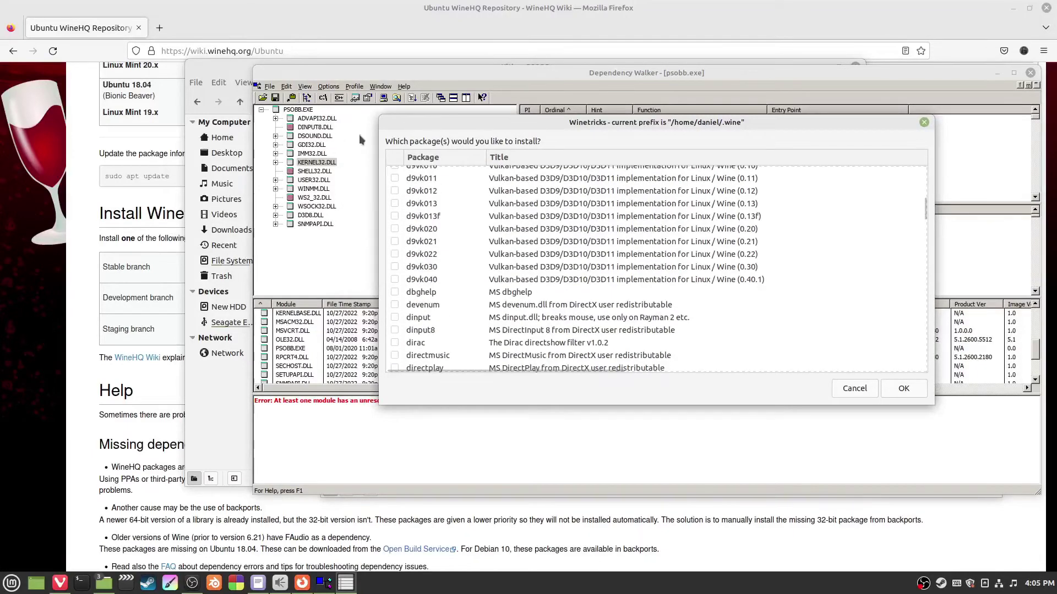
scroll(513, 243, "down", 15)
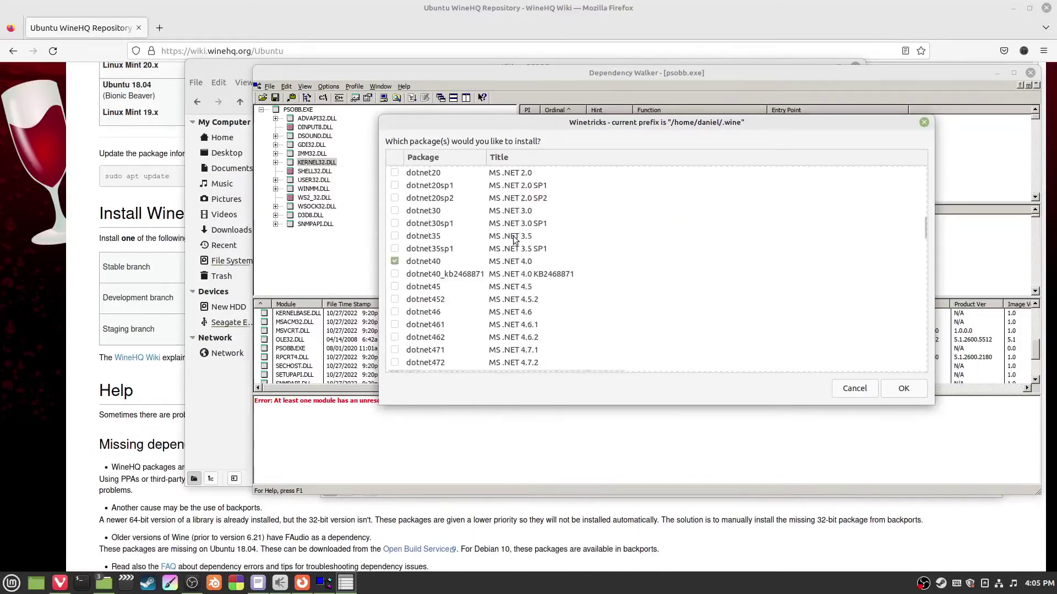
scroll(513, 243, "down", 20)
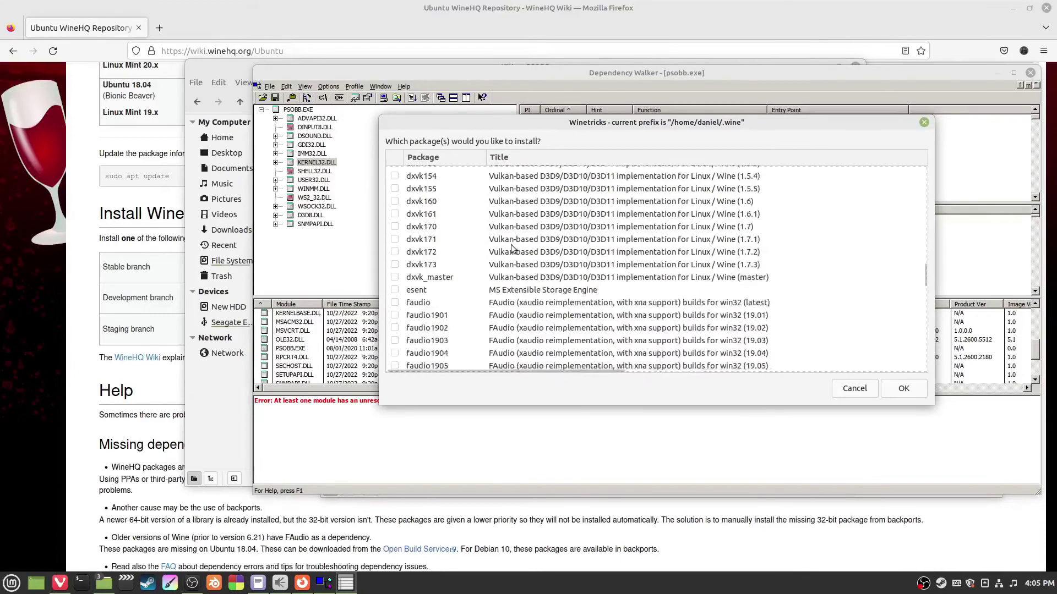
scroll(466, 260, "down", 5)
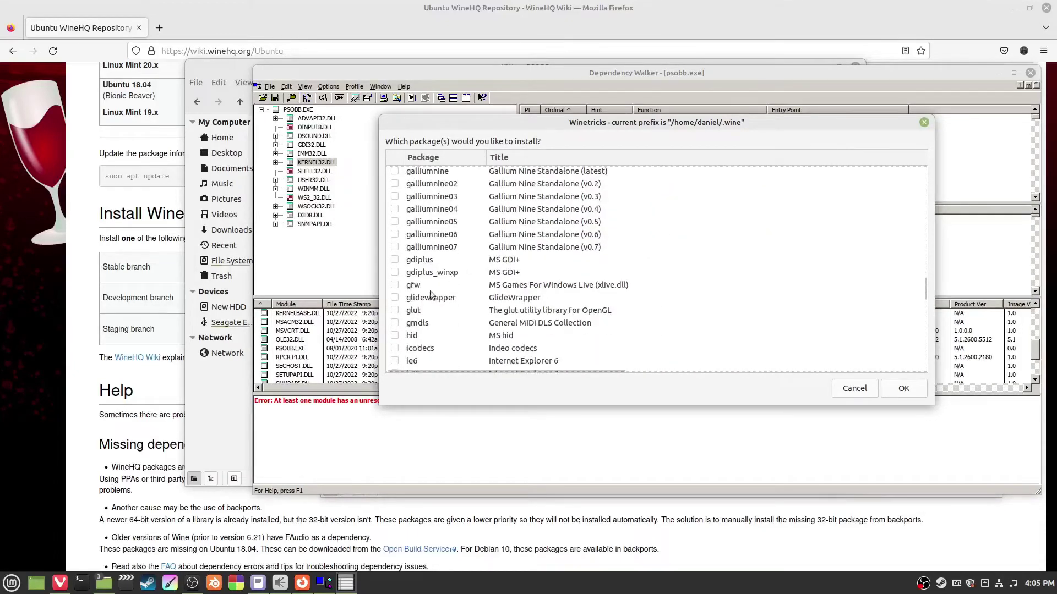
scroll(433, 308, "up", 3)
scroll(478, 278, "down", 5)
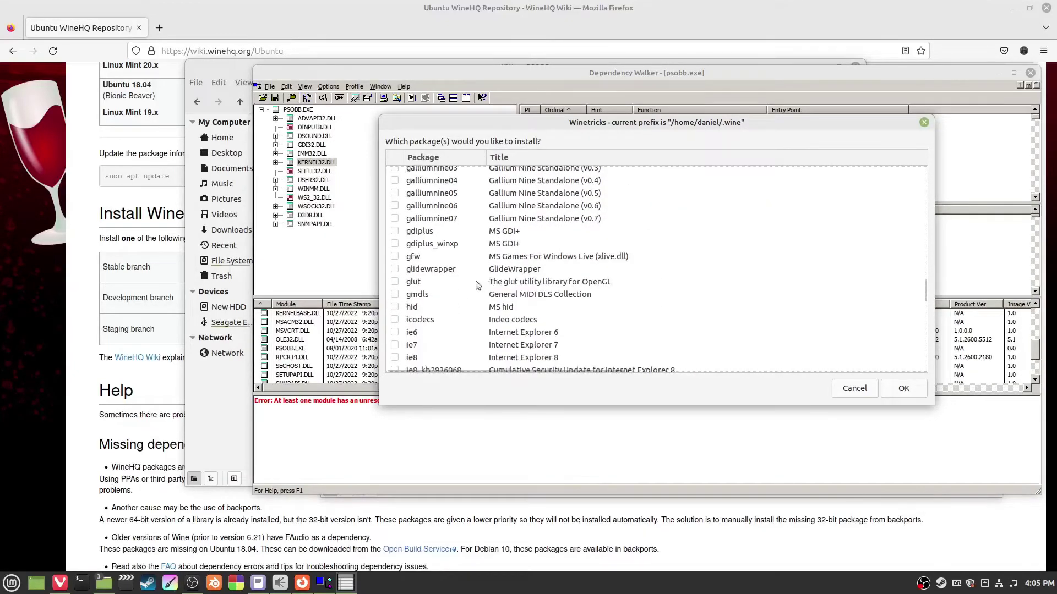
scroll(472, 282, "down", 2)
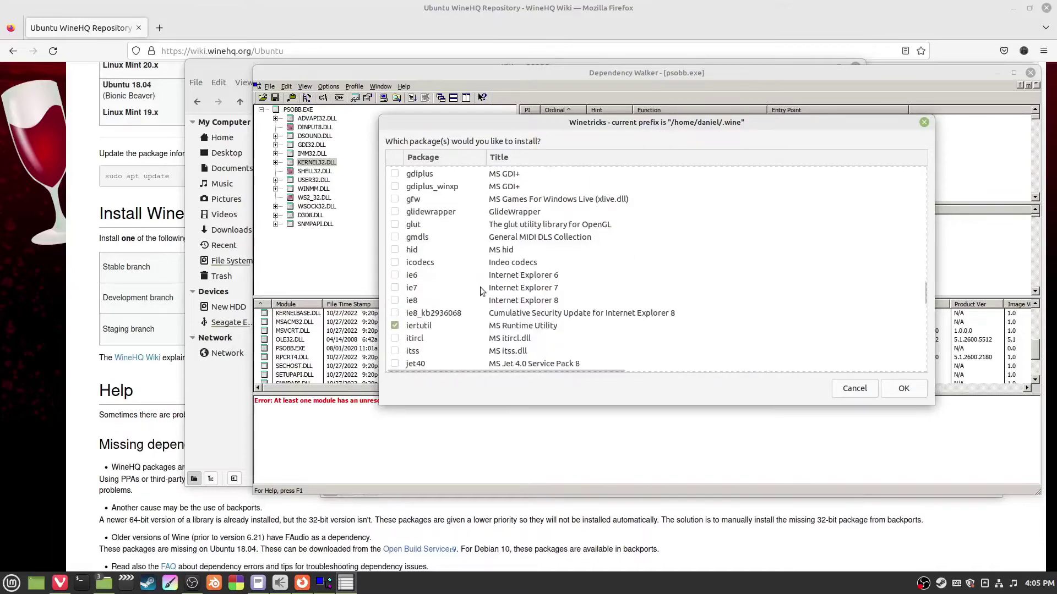
scroll(538, 280, "down", 4)
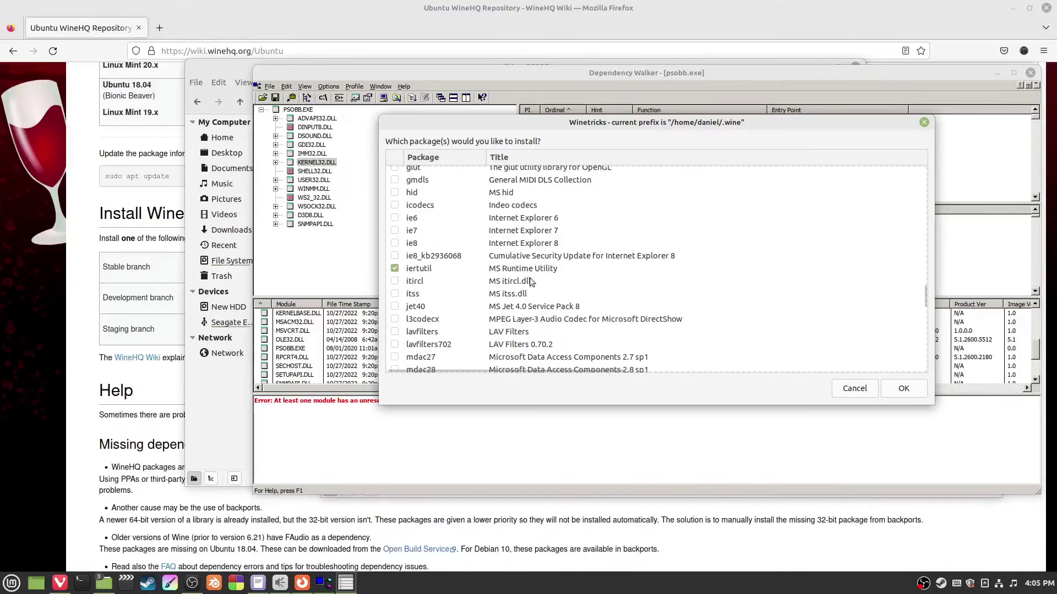
- Scroll back up the package list and tick the ole32 package
scroll(457, 282, "up", 20)
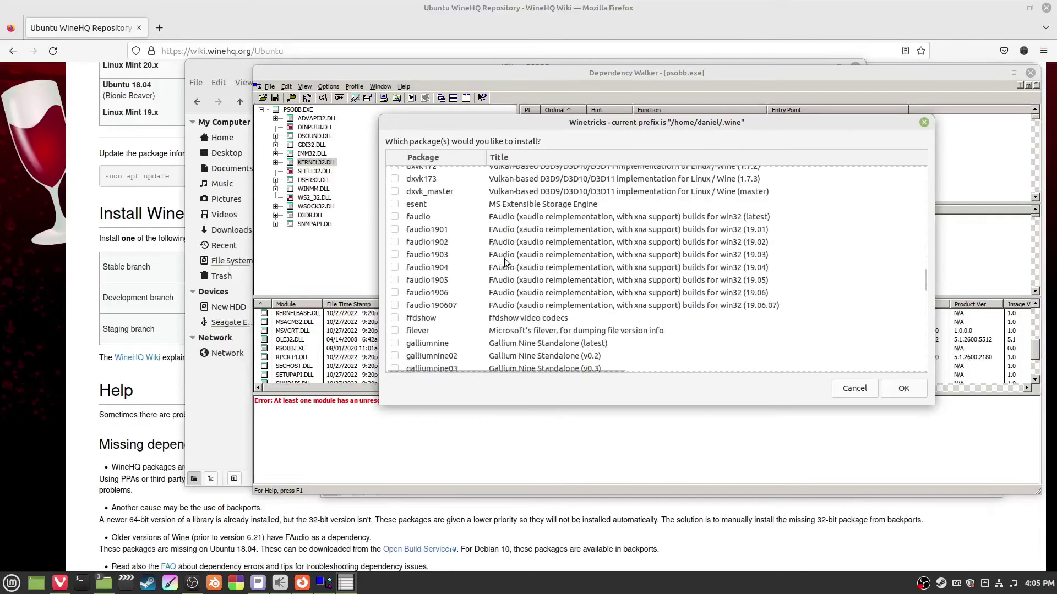
scroll(505, 262, "up", 15)
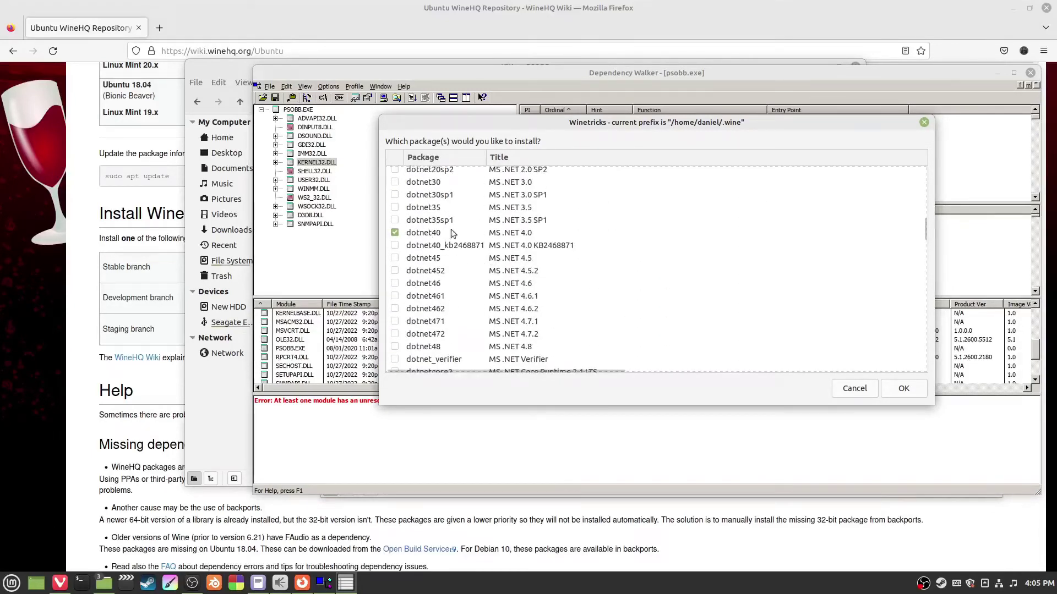
scroll(523, 244, "up", 3)
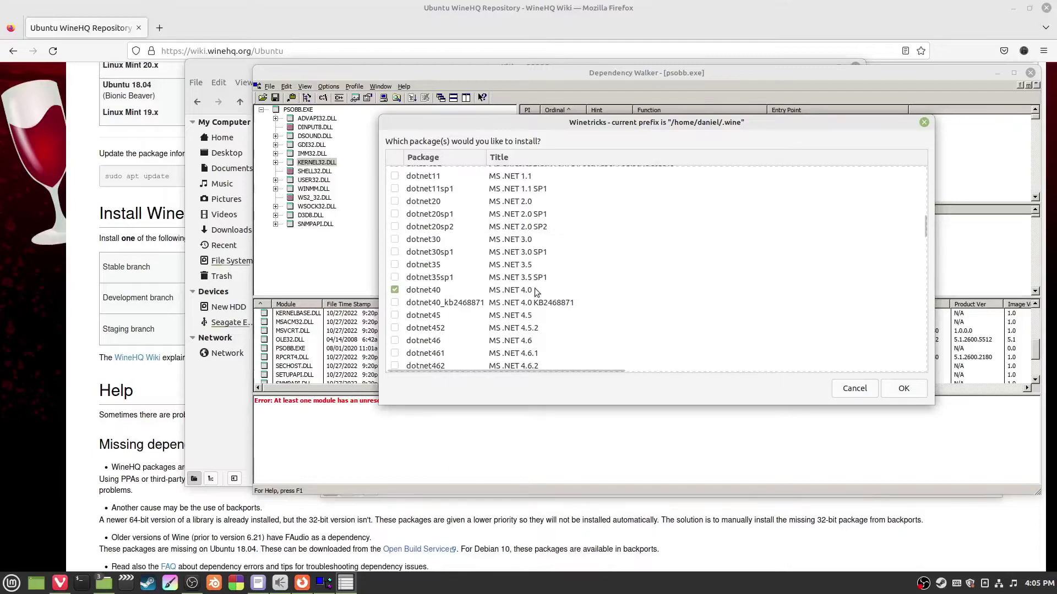
scroll(534, 289, "down", 3)
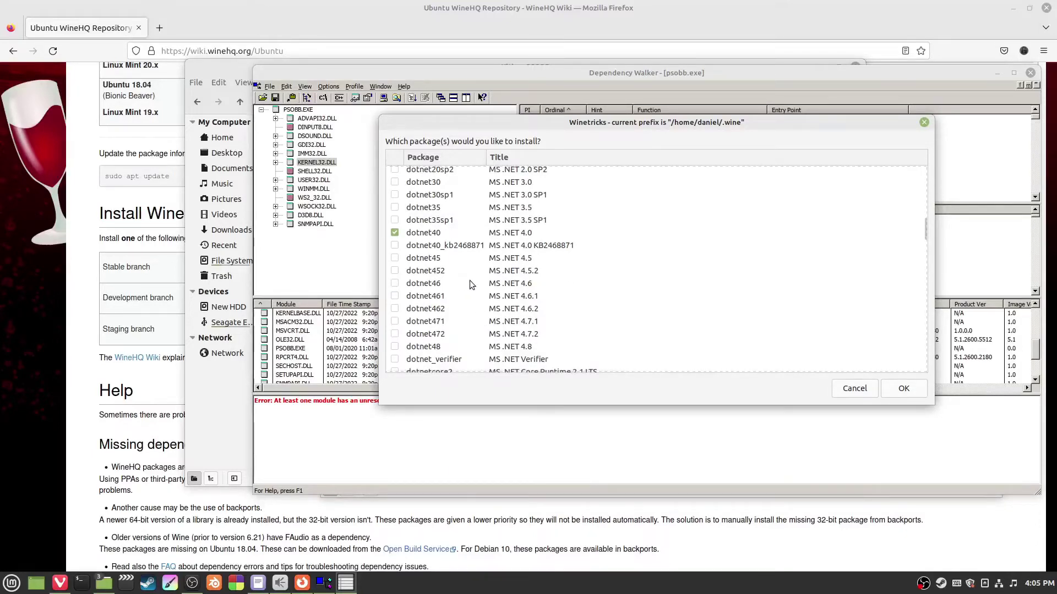
scroll(462, 257, "up", 3)
scroll(463, 258, "up", 3)
scroll(458, 264, "up", 3)
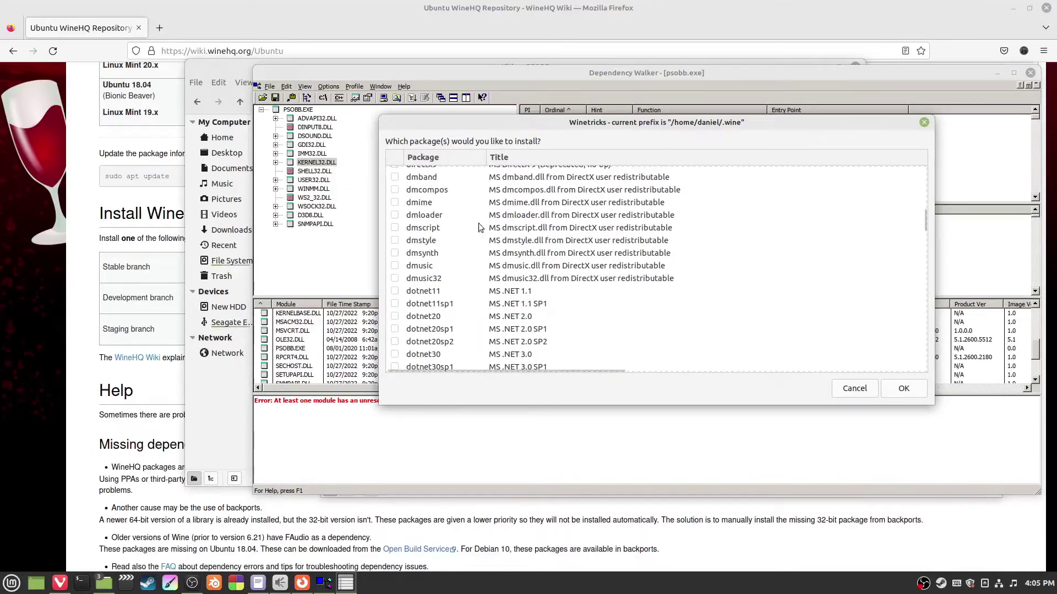
scroll(462, 256, "up", 10)
scroll(488, 260, "up", 10)
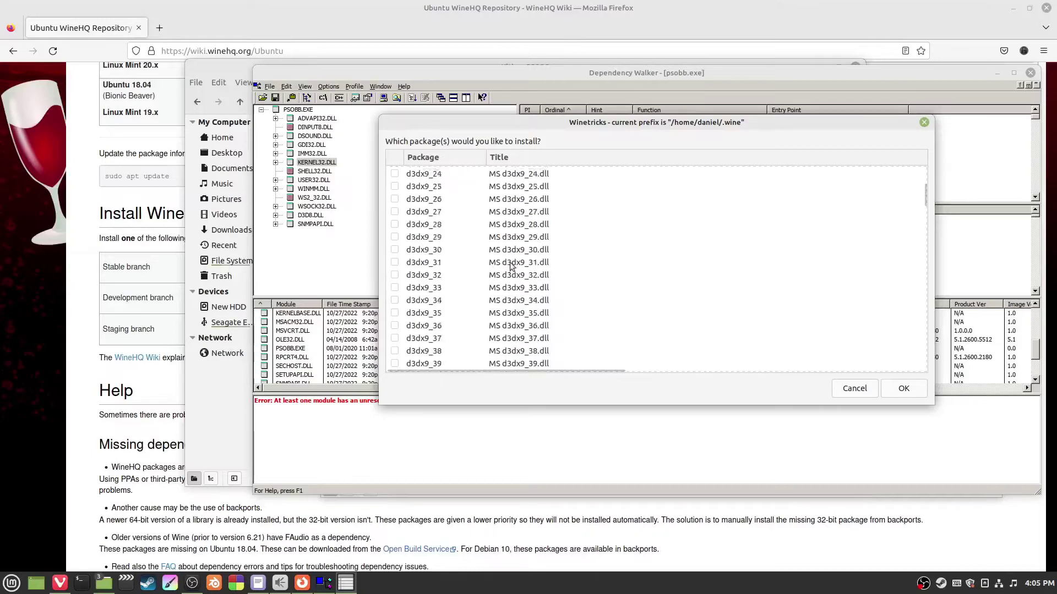
scroll(484, 292, "up", 4)
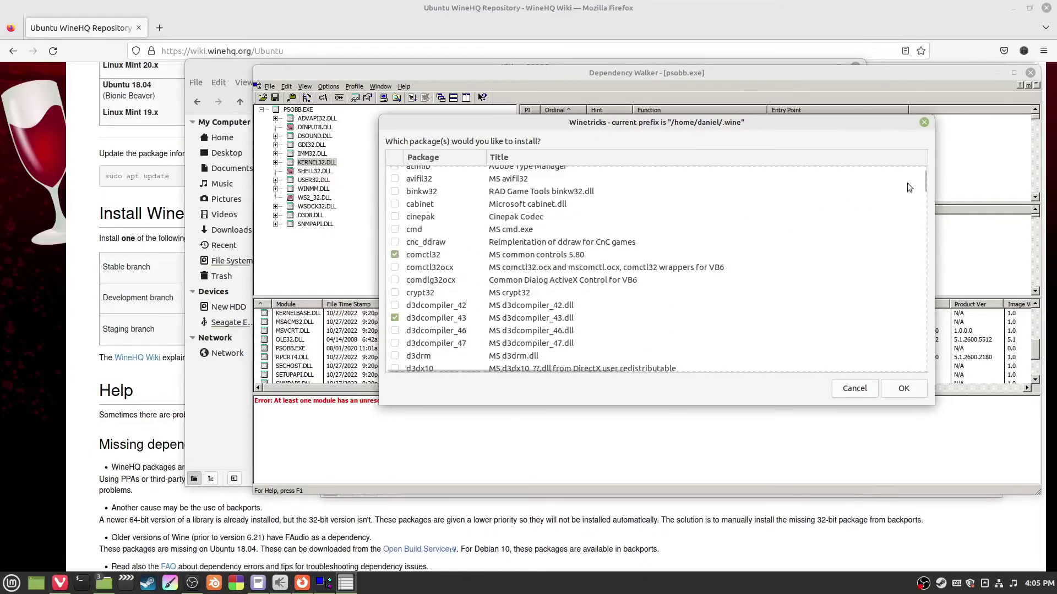
left_click_drag(923, 186, 941, 325)
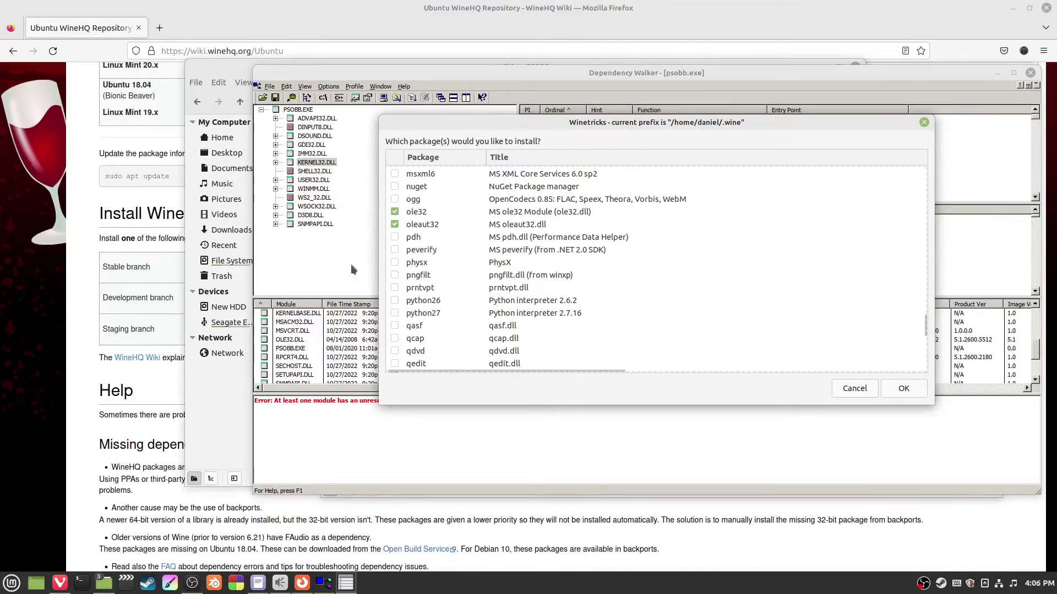
left_click(395, 214)
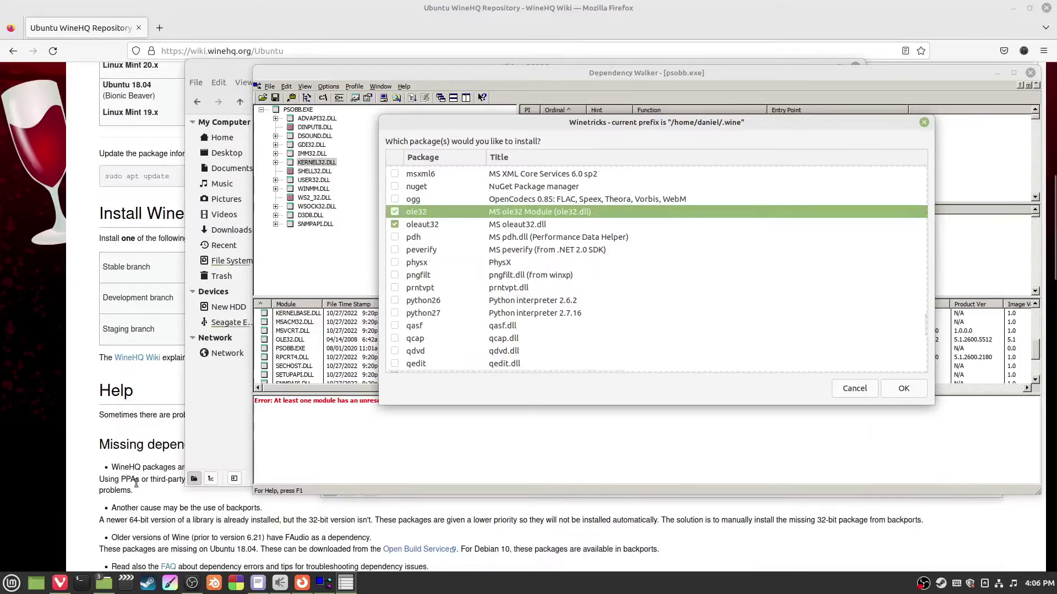
mouse_move(103, 583)
mouse_move(247, 520)
left_click(311, 528)
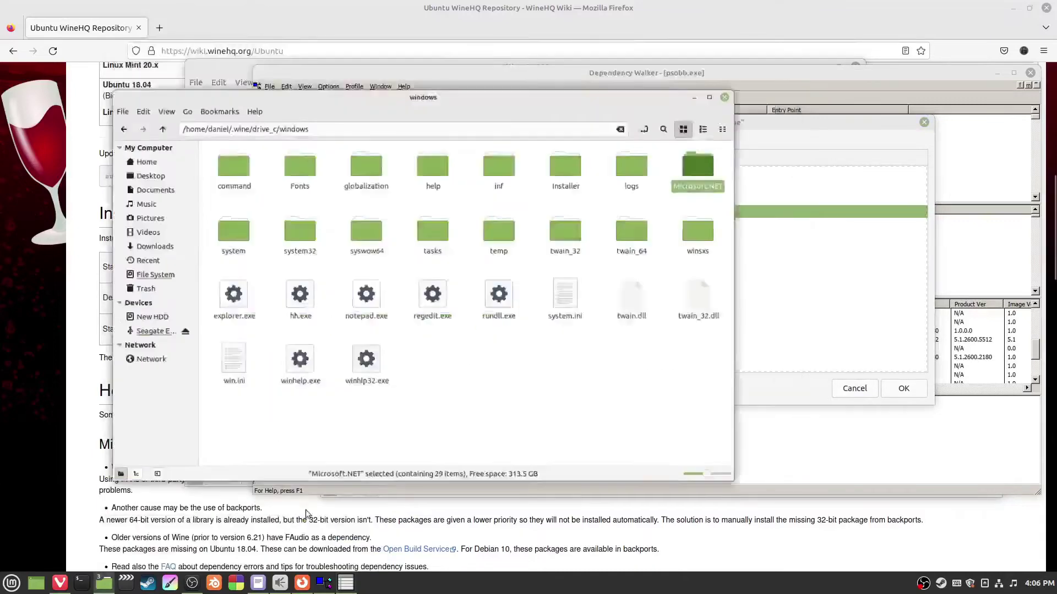
left_click(169, 85)
left_click(170, 85)
left_click(169, 85)
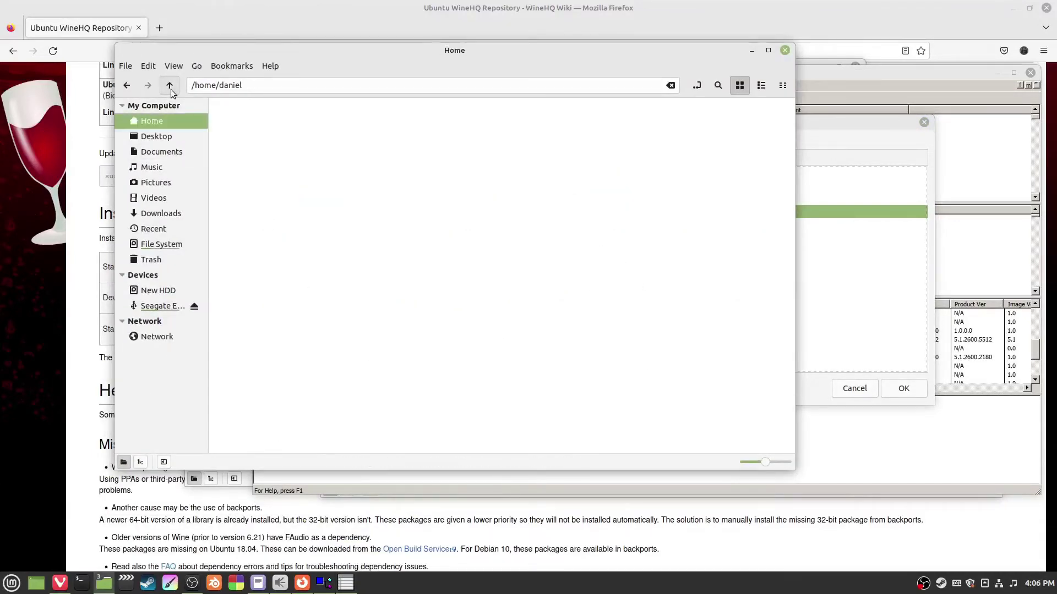
right_click(474, 333)
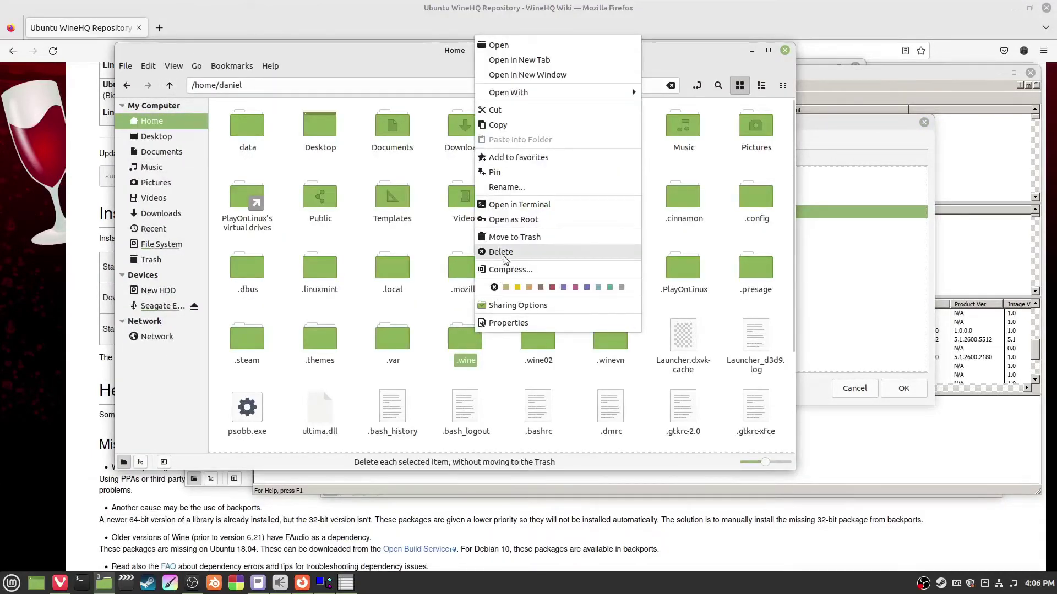
left_click(739, 59)
left_click(750, 52)
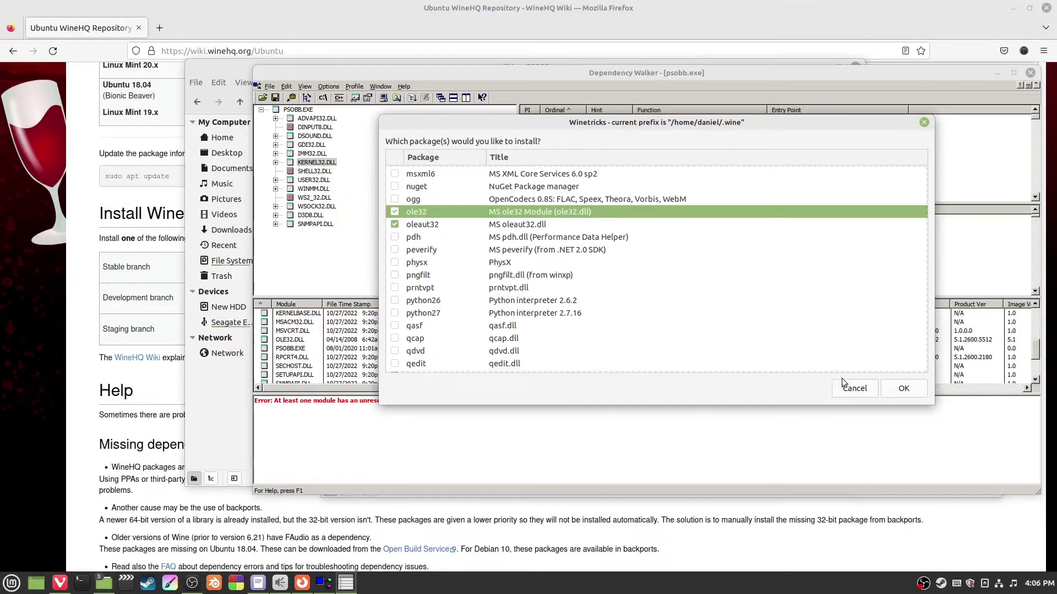
- Cancel out of Winetricks, then confirm DINPUT8.DLL's only import is DirectInput8Create
left_click(854, 389)
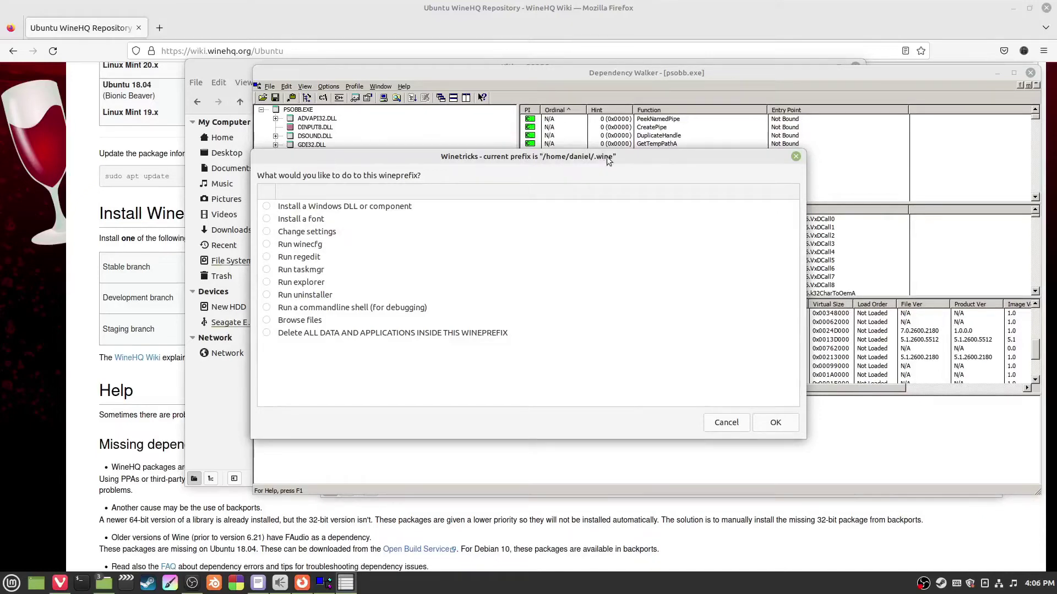
left_click(726, 423)
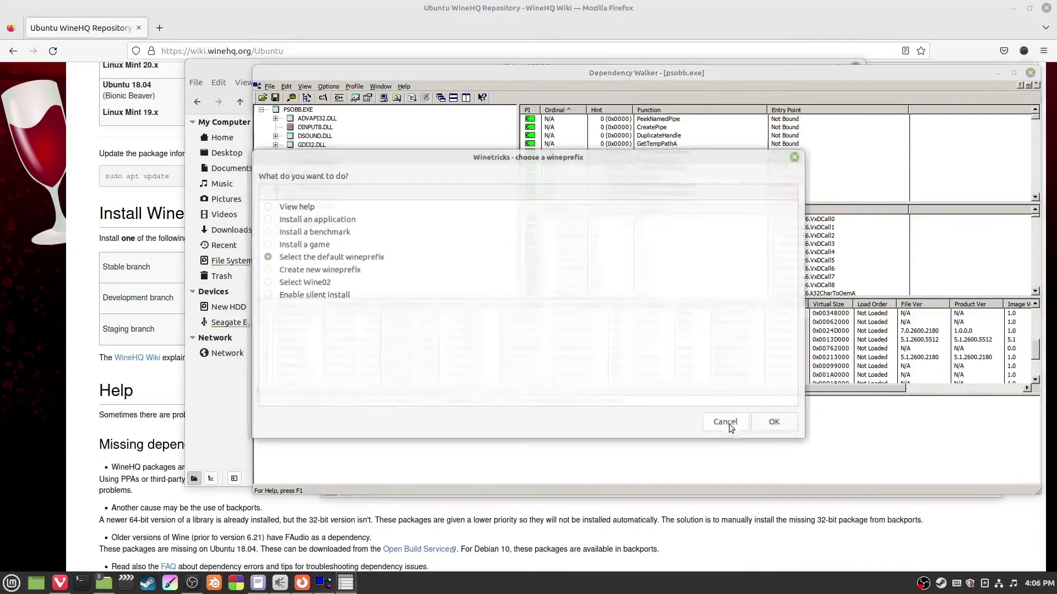
left_click(726, 423)
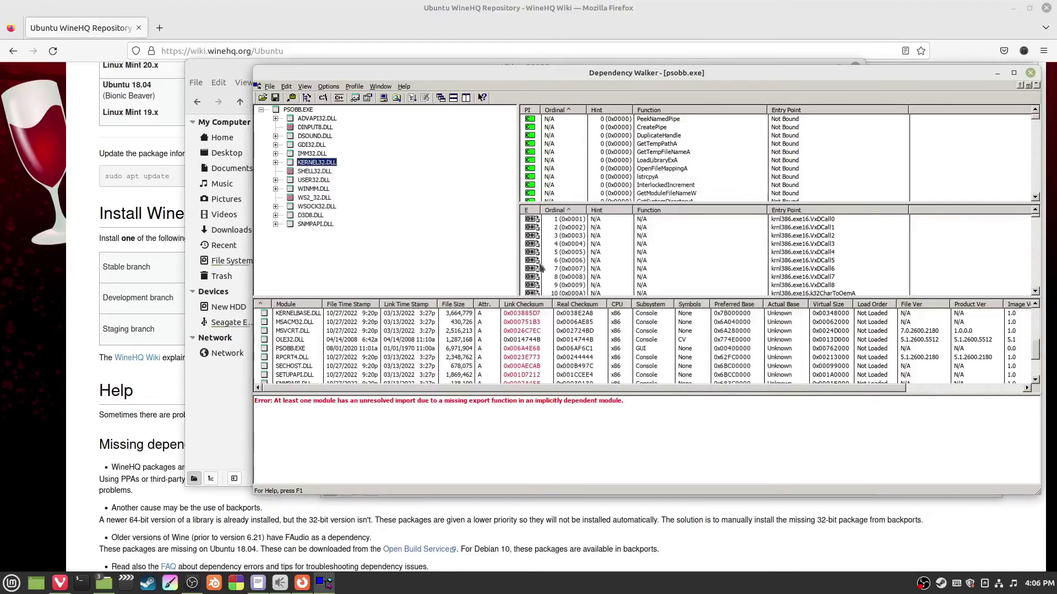
left_click(318, 118)
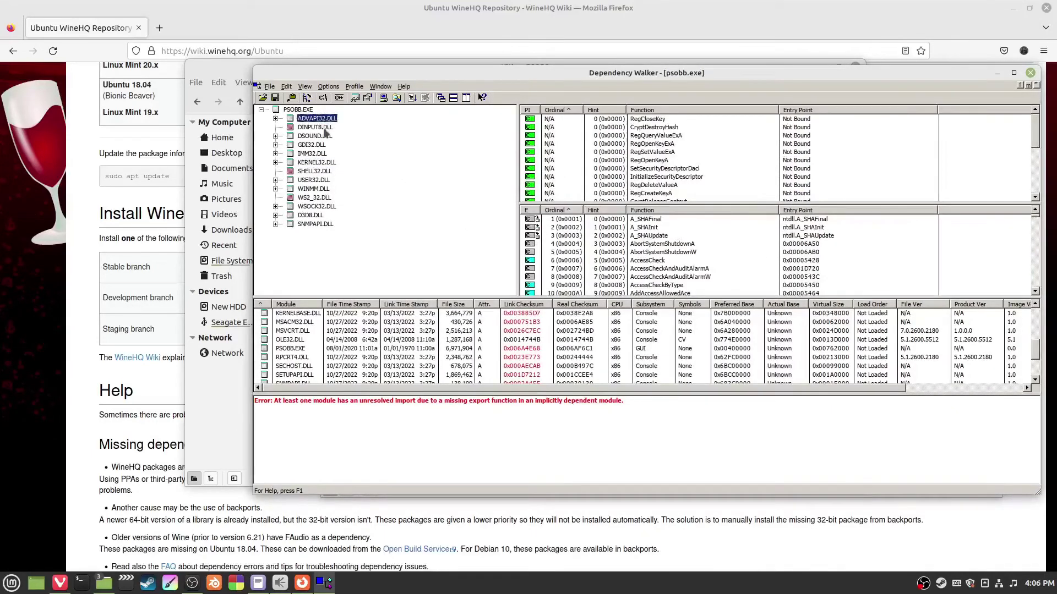
left_click(324, 128)
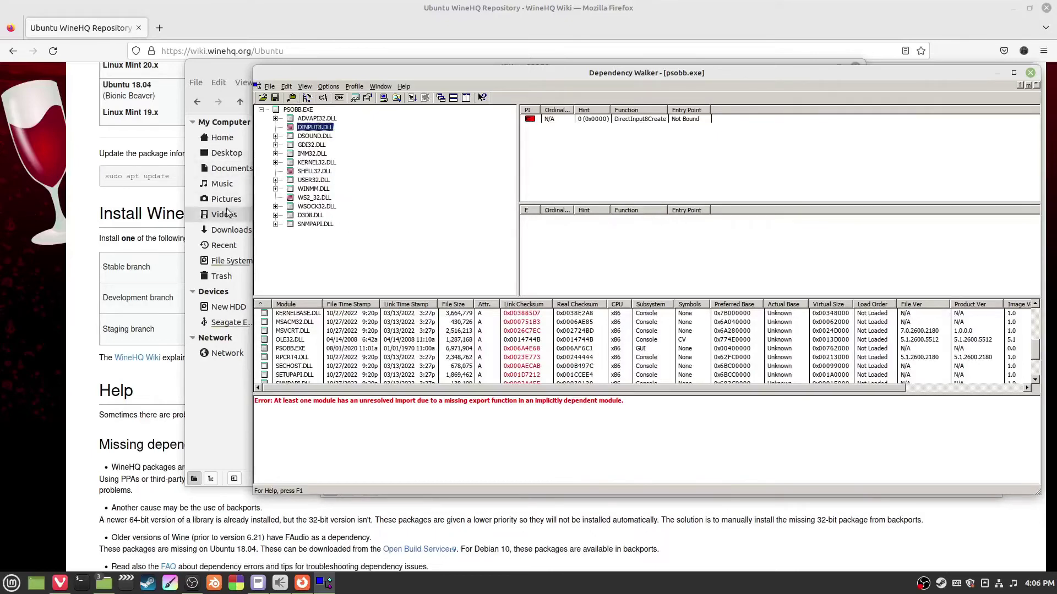
- Launch Winetricks from the menu and run winecfg on the default wineprefix
left_click(11, 583)
type("wine")
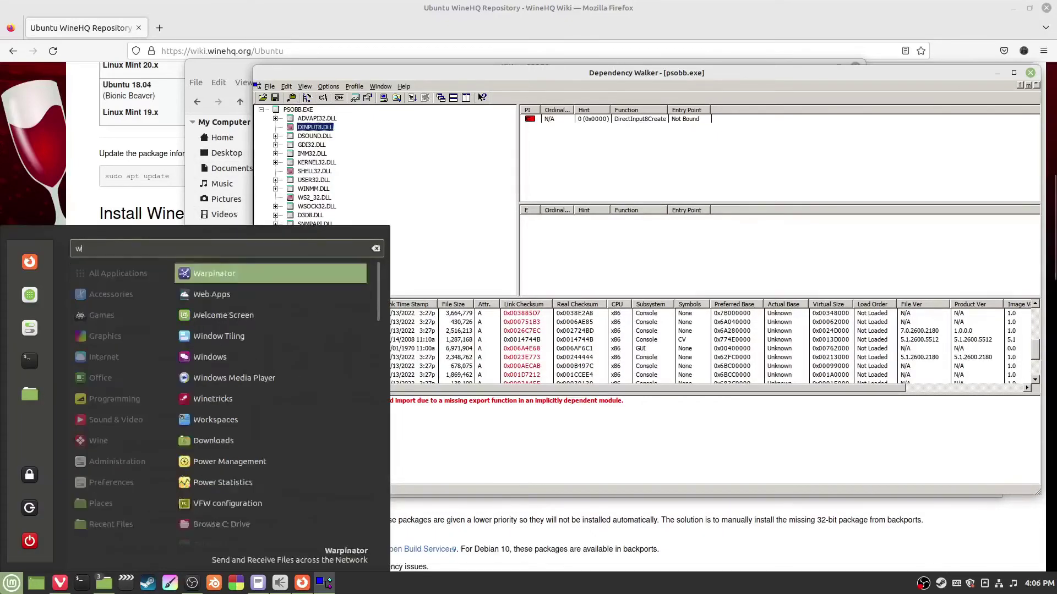
left_click(213, 281)
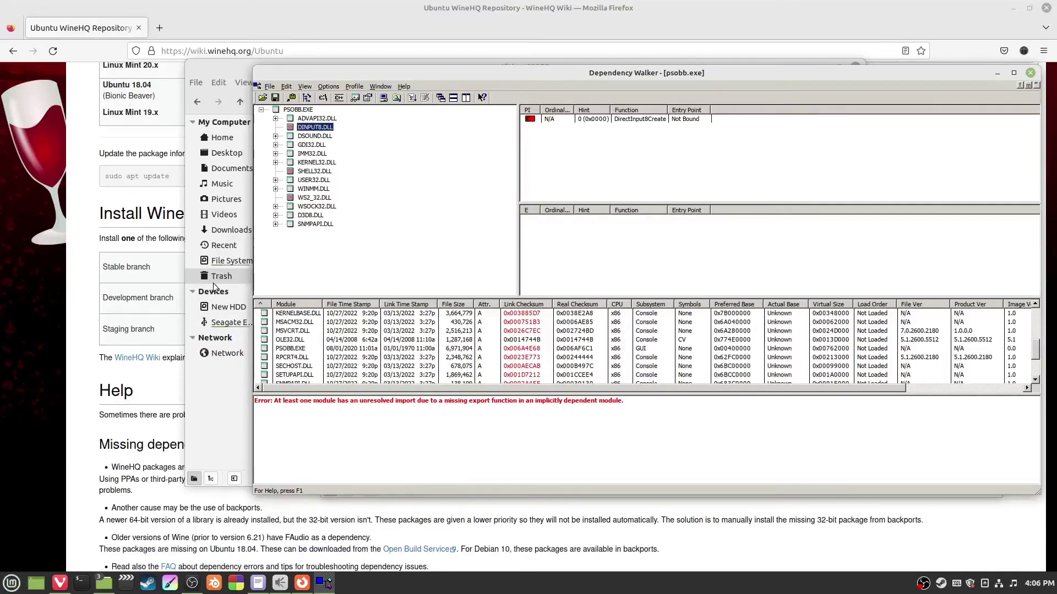
left_click(655, 323)
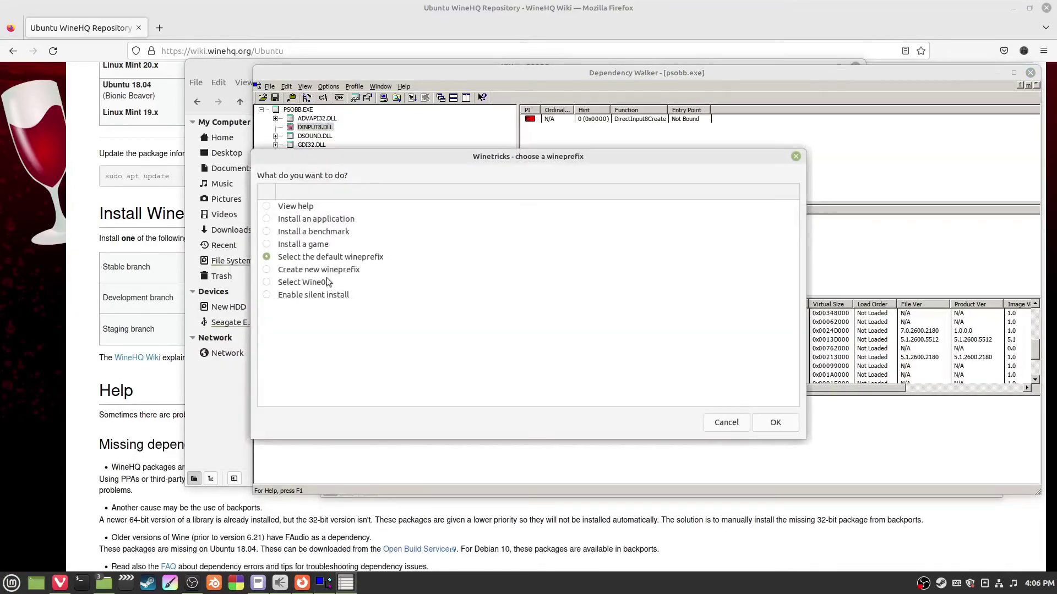
left_click(781, 422)
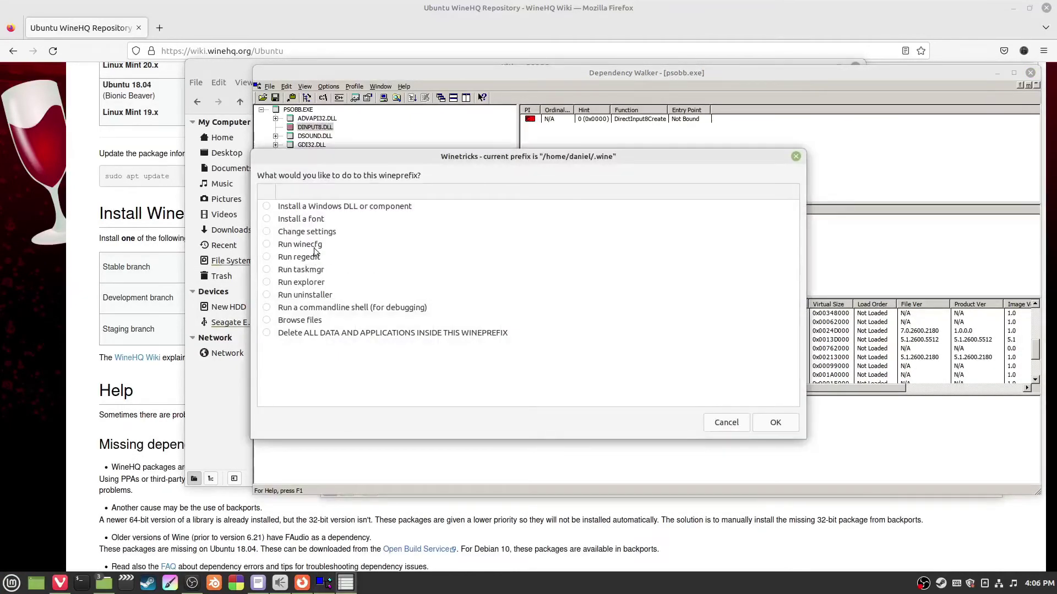
left_click(314, 247)
left_click(776, 423)
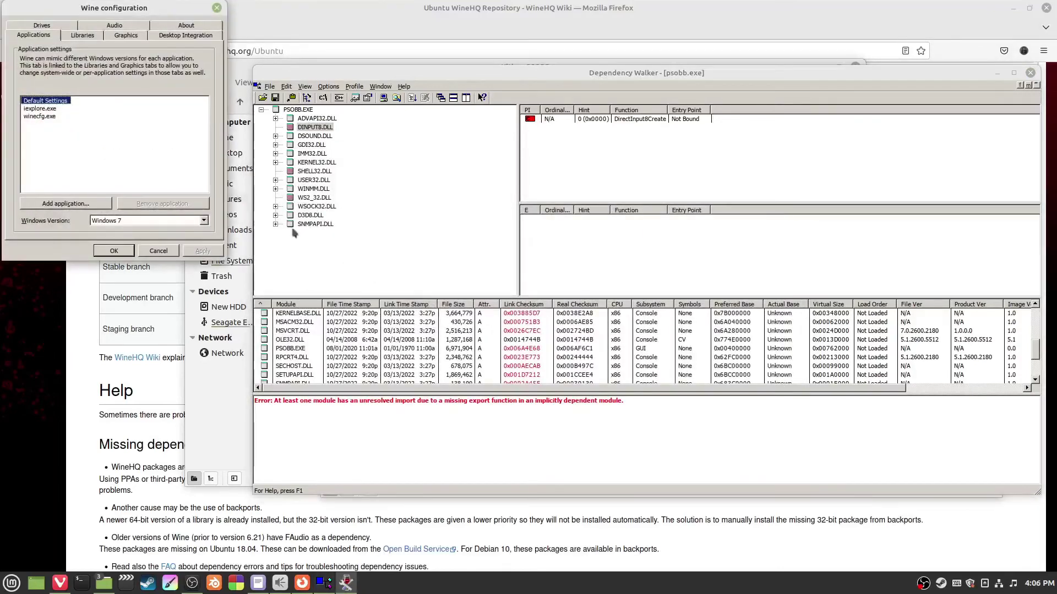
- On the Libraries tab, remove the d3d8 override, re-add d3d8 and apply
left_click(82, 35)
left_click(63, 146)
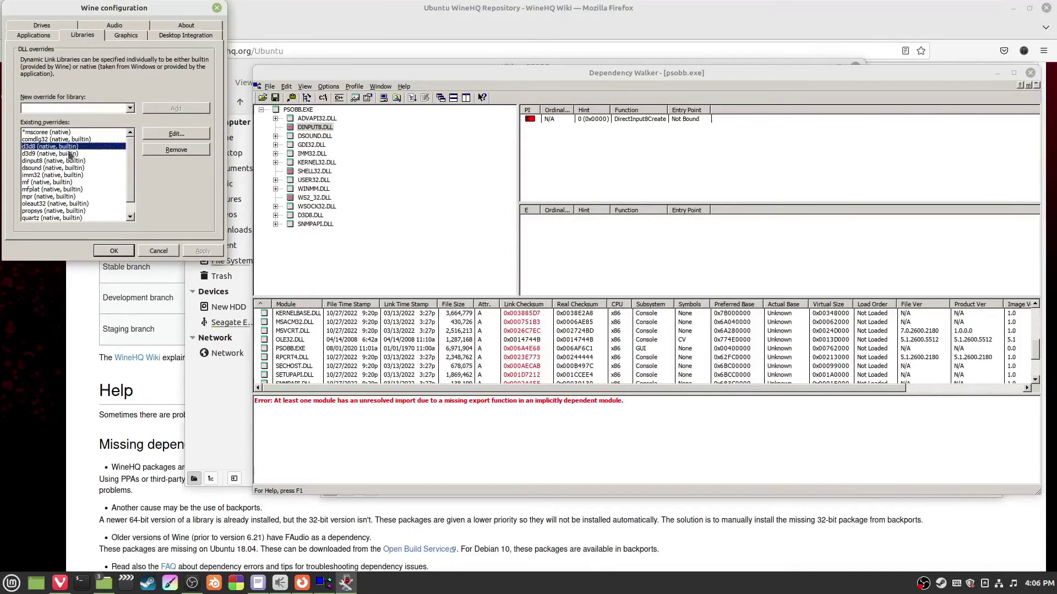
left_click(130, 107)
left_click(177, 120)
left_click(175, 150)
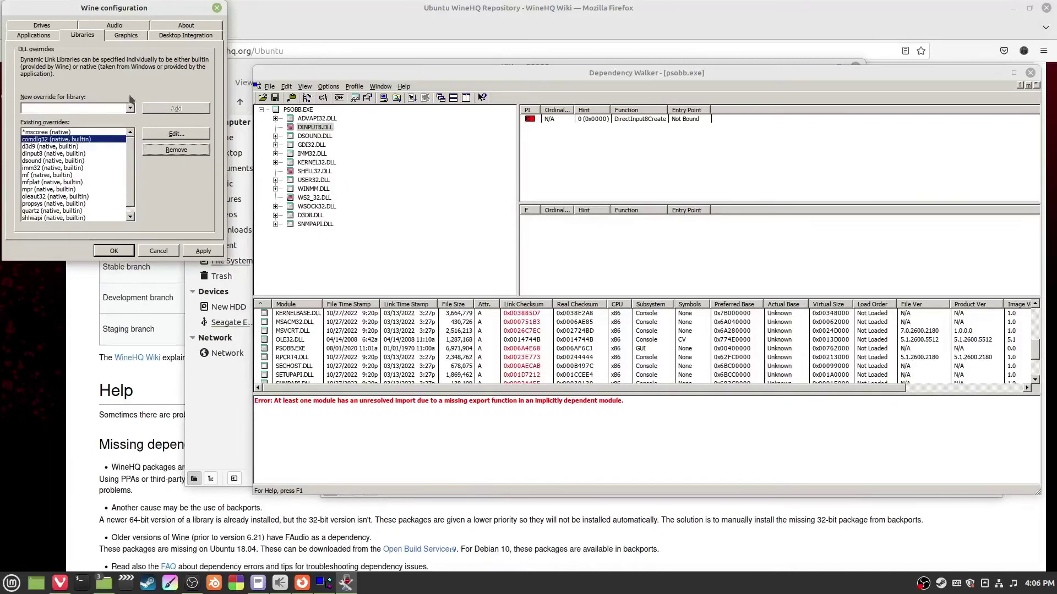
type("d3d8")
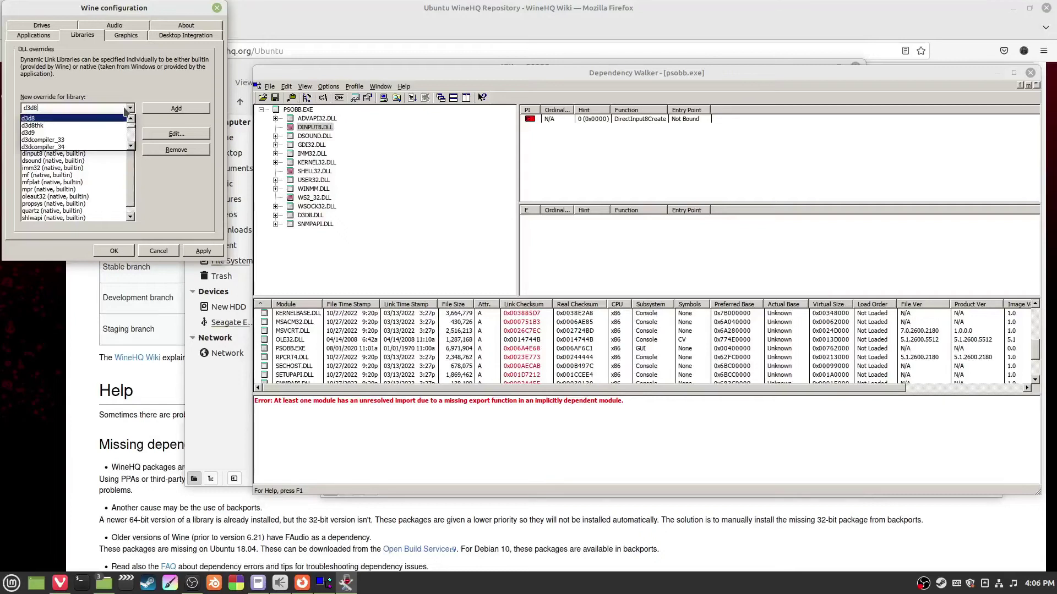
key("Return")
left_click(153, 110)
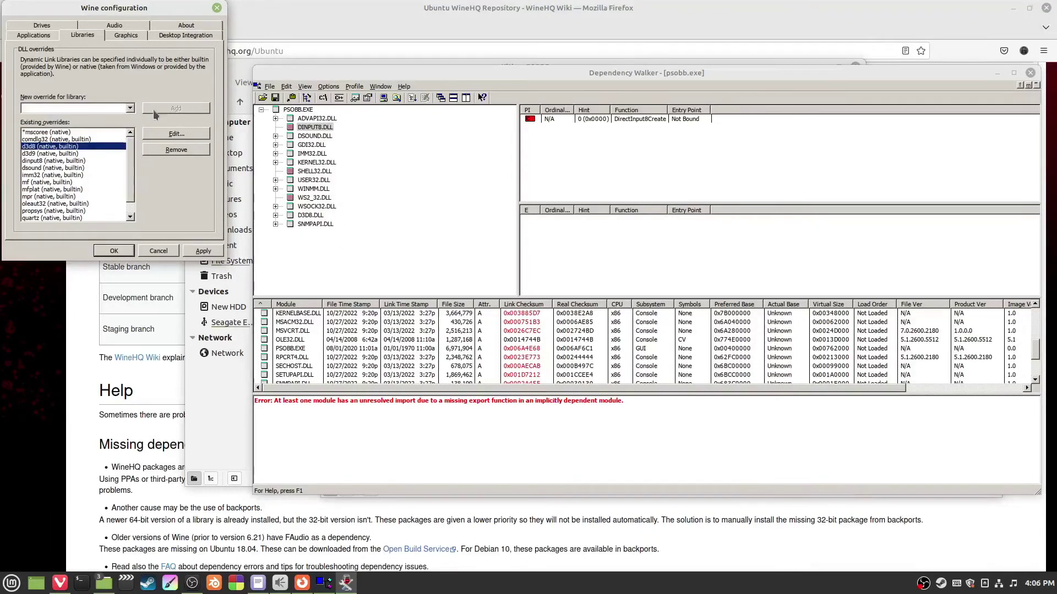
left_click(207, 255)
left_click(101, 587)
- Bring the Ultima-PSOBB folder window up from the taskbar to launch psobb.exe
mouse_move(102, 586)
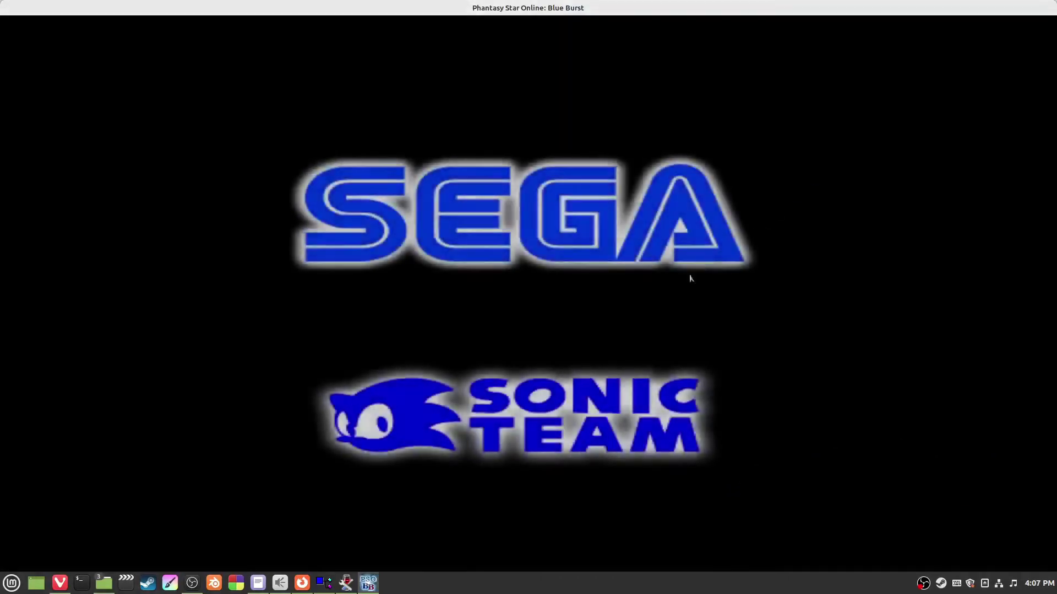
- Close the running Phantasy Star Online game and return to Wine configuration's Libraries list
right_click(368, 583)
left_click(369, 555)
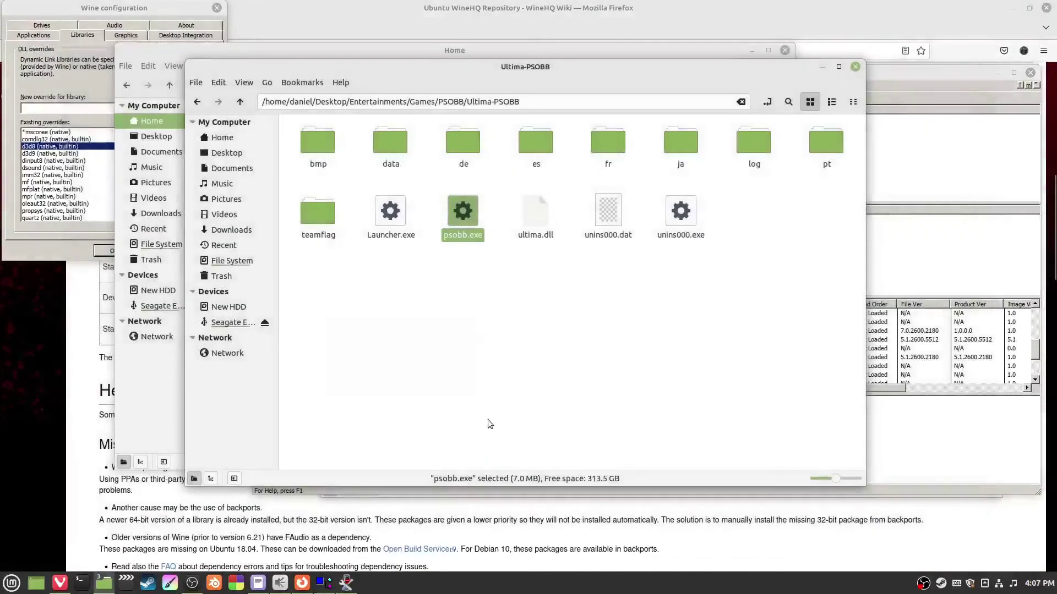
left_click(45, 146)
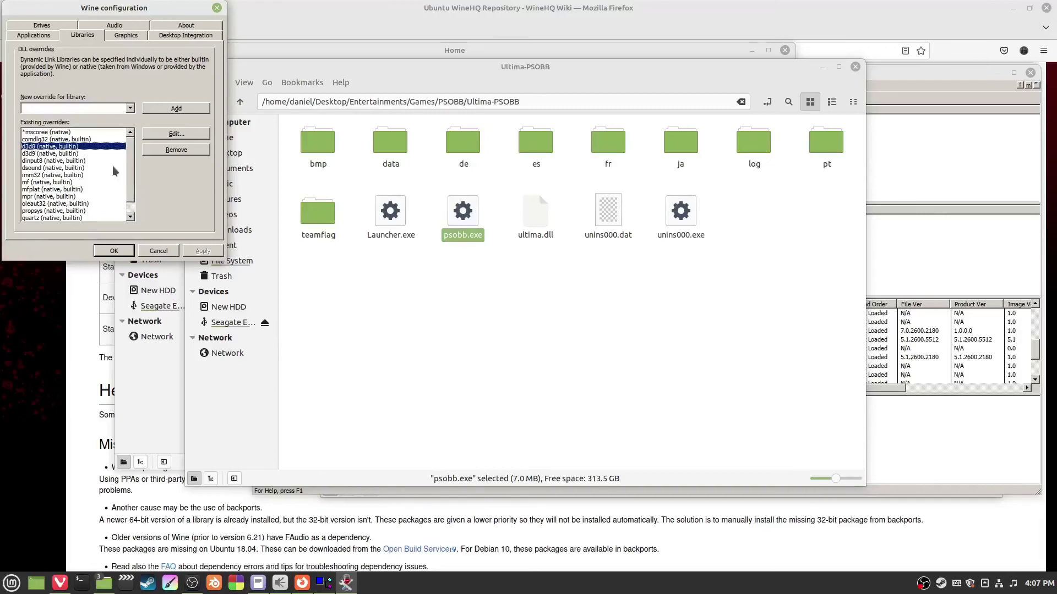
scroll(116, 171, "down", 3)
scroll(115, 171, "up", 3)
- Remove and apply, then re-add the d3d8 override, apply, and save with OK
left_click(174, 150)
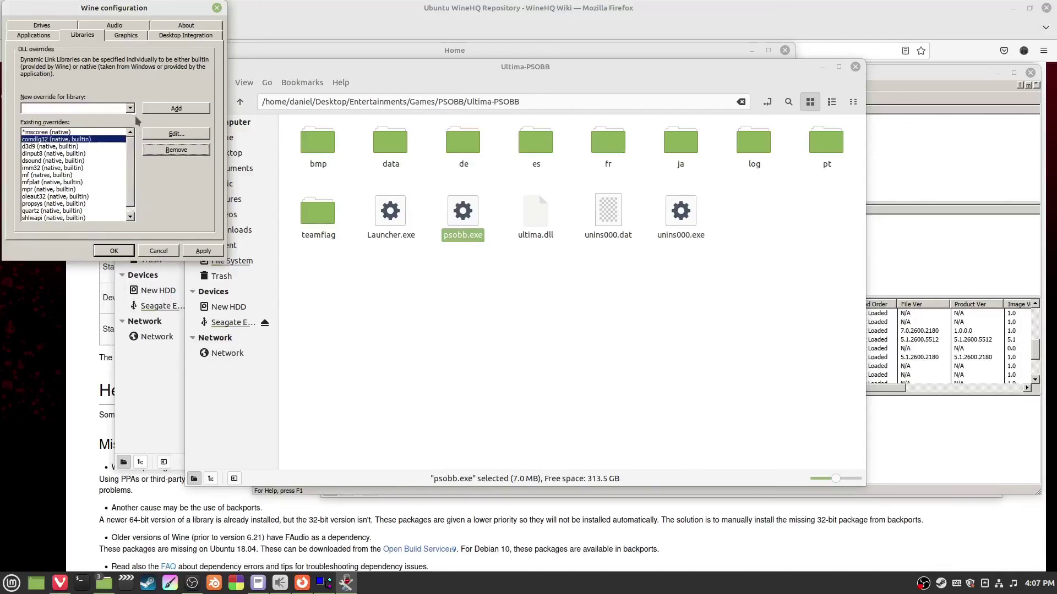
left_click(204, 249)
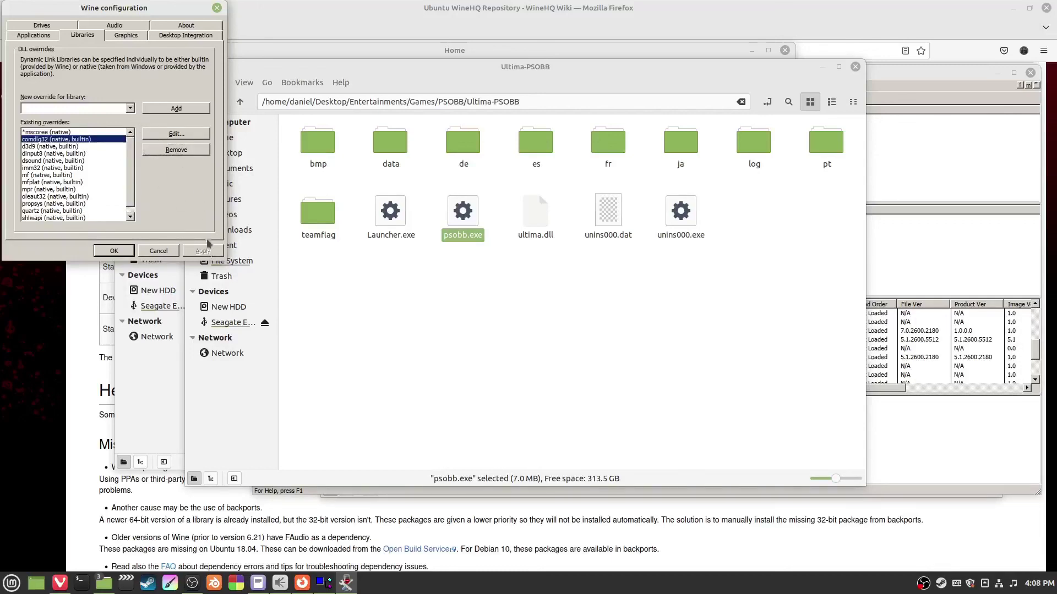
left_click(130, 109)
type("d3d")
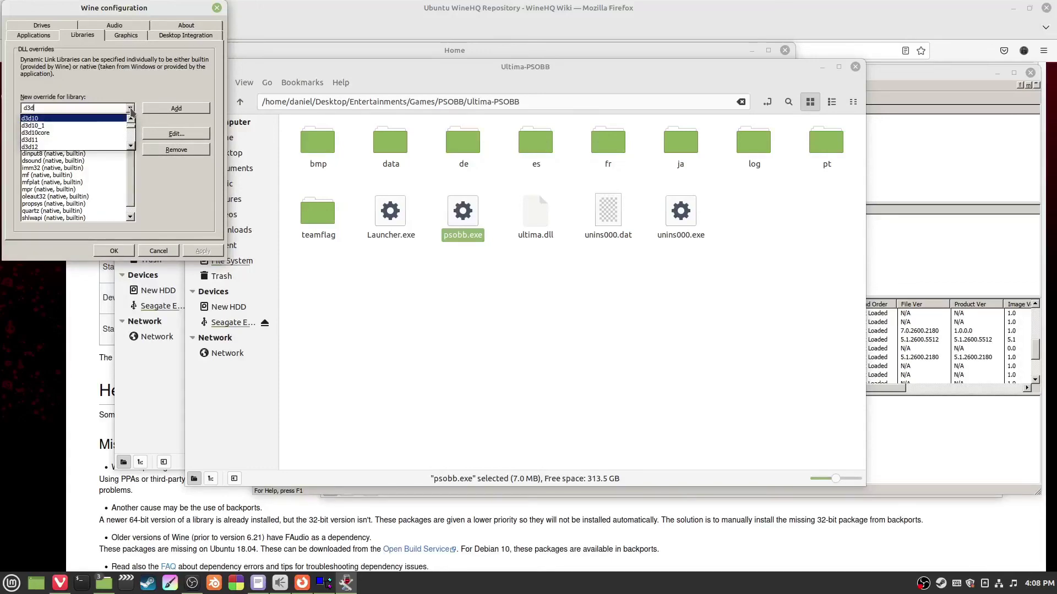
type("8")
key("Return")
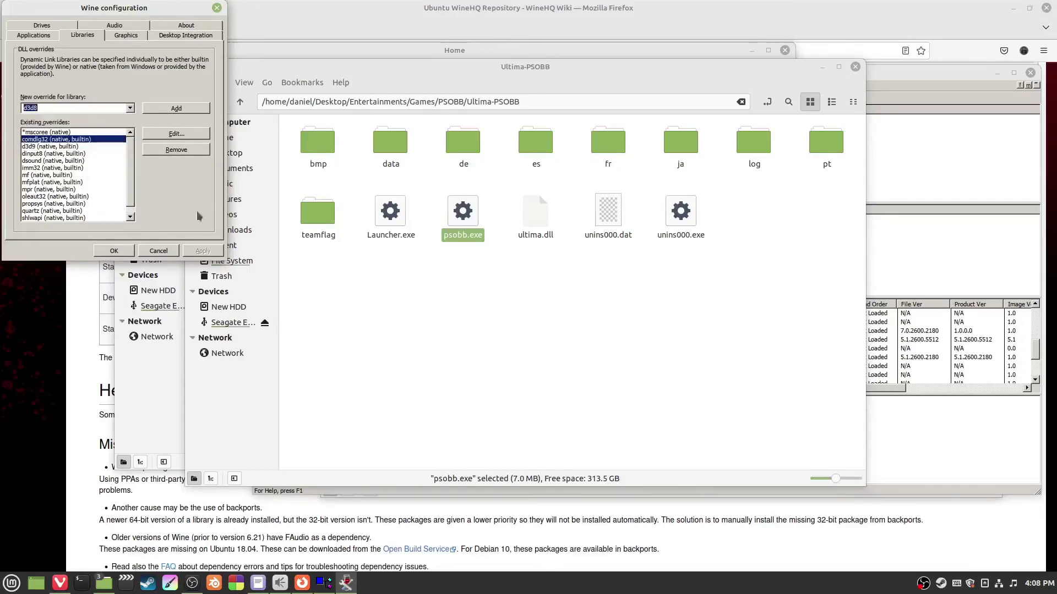
left_click(179, 108)
left_click(213, 250)
left_click(115, 250)
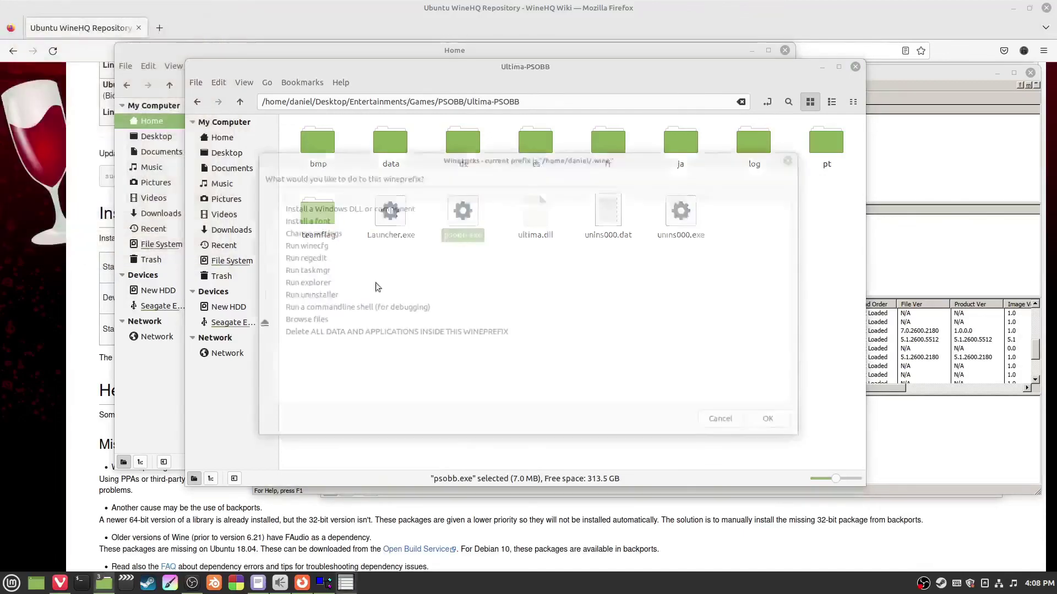
- Cancel both Winetricks dialogs, leaving the Ultima-PSOBB game folder with psobb.exe deselected
left_click(726, 423)
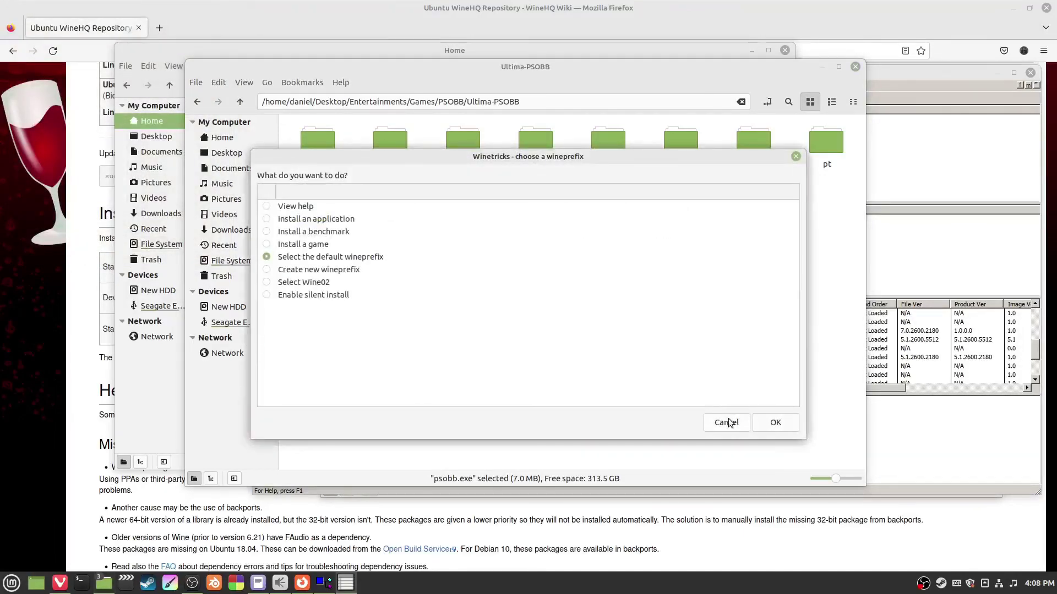
left_click(726, 421)
left_click(647, 378)
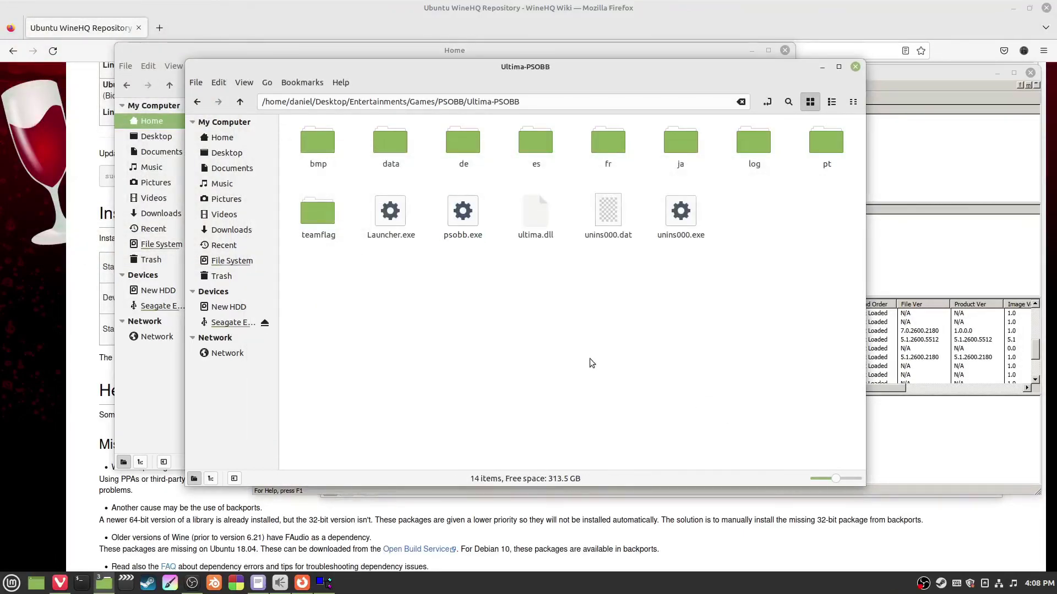